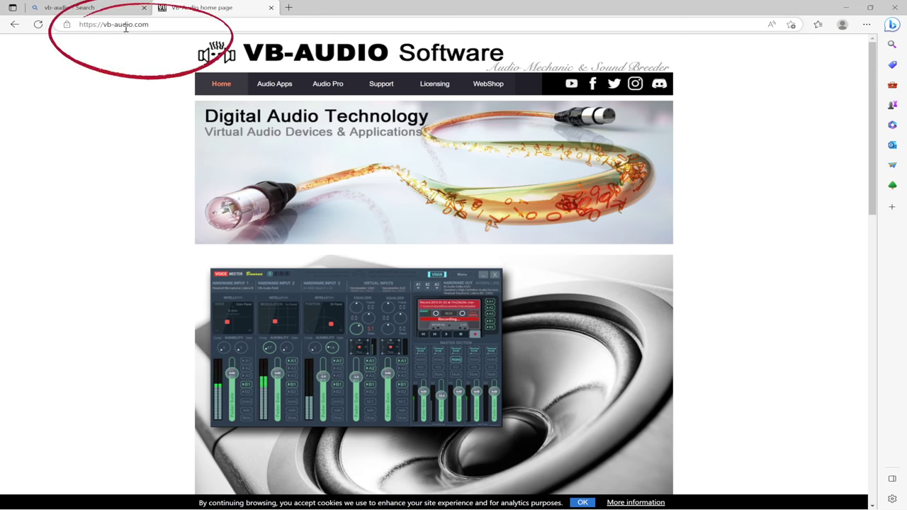
- Open the VB-Audio website's Audio Apps page from the search results
left_click(272, 85)
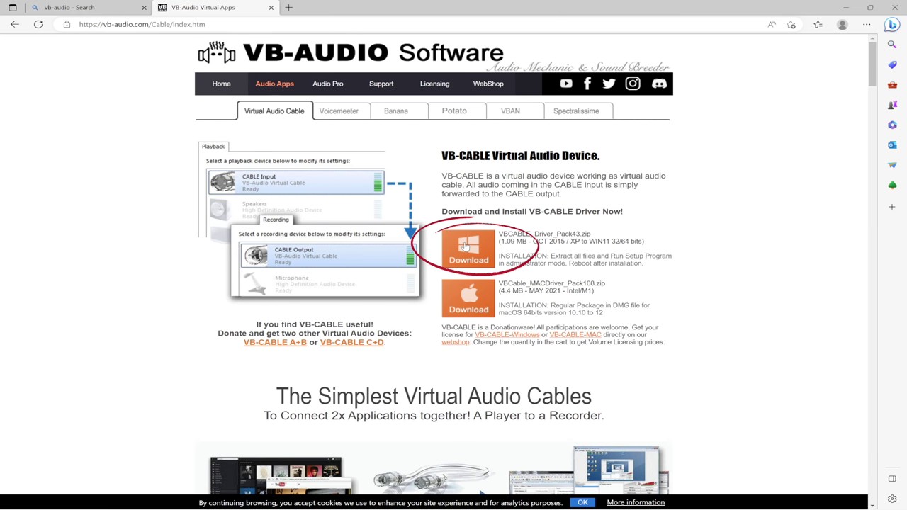
- Download the Voicemeeter8Setup.exe installer from the Voicemeeter Potato product page
left_click(339, 115)
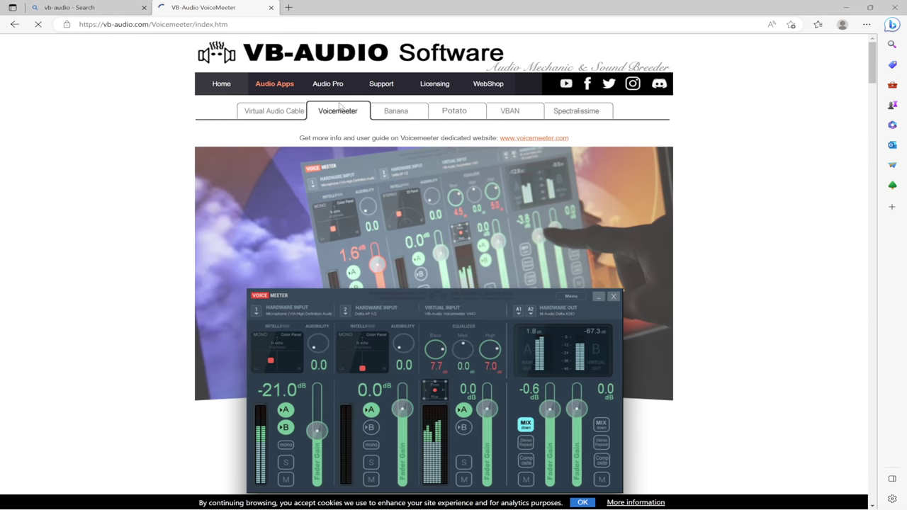
left_click(455, 121)
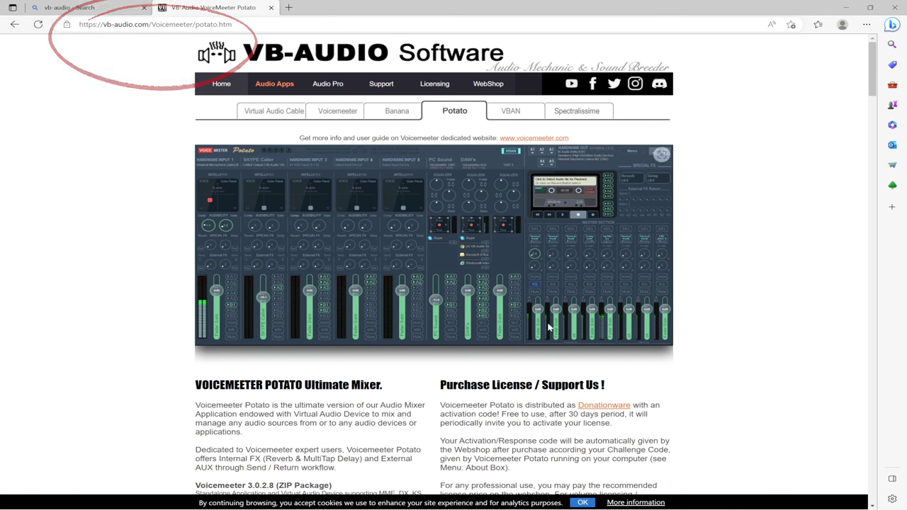
scroll(473, 300, "down", 3)
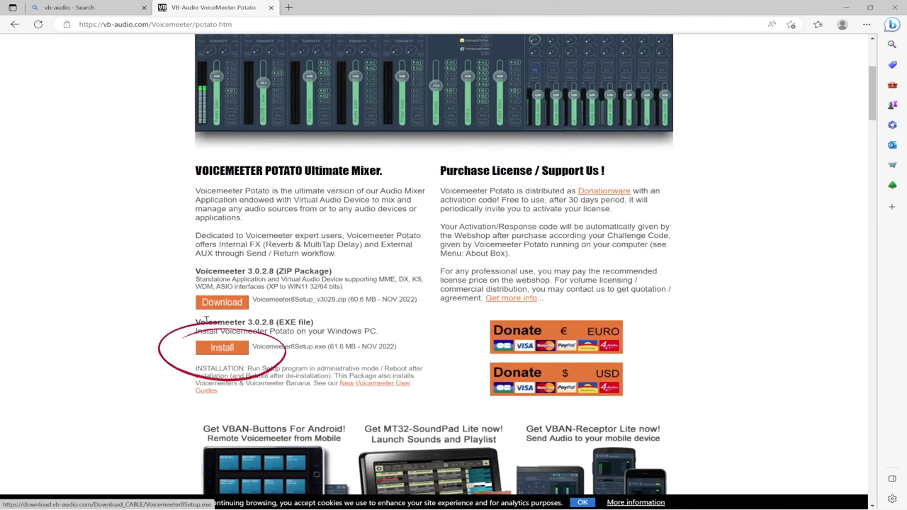
left_click_drag(205, 323, 321, 327)
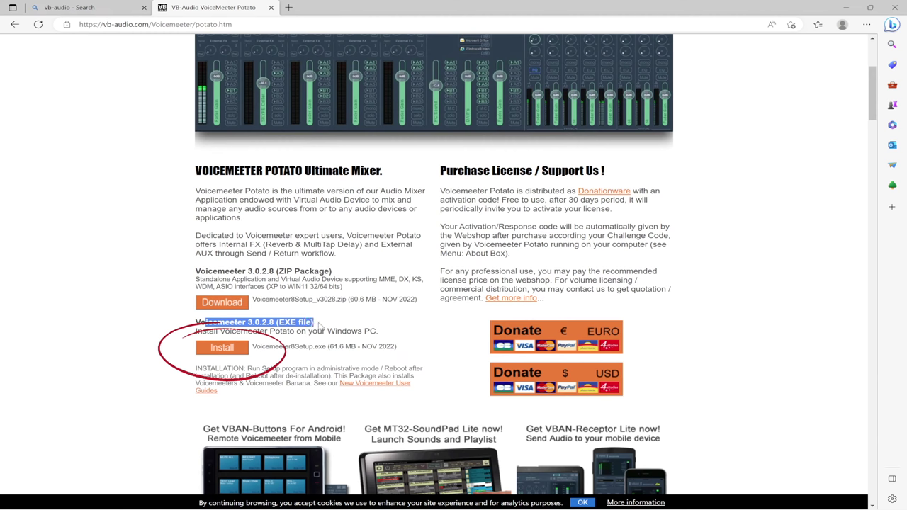
left_click(216, 359)
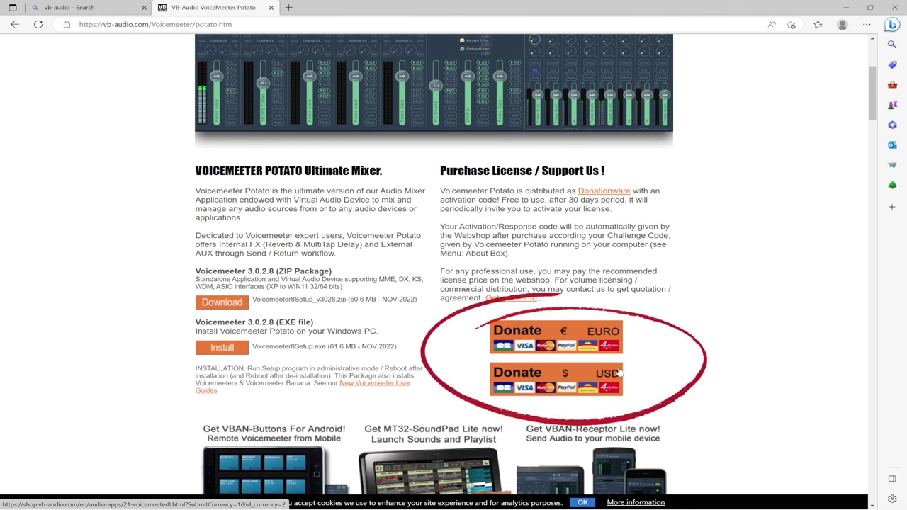
scroll(698, 372, "down", 2)
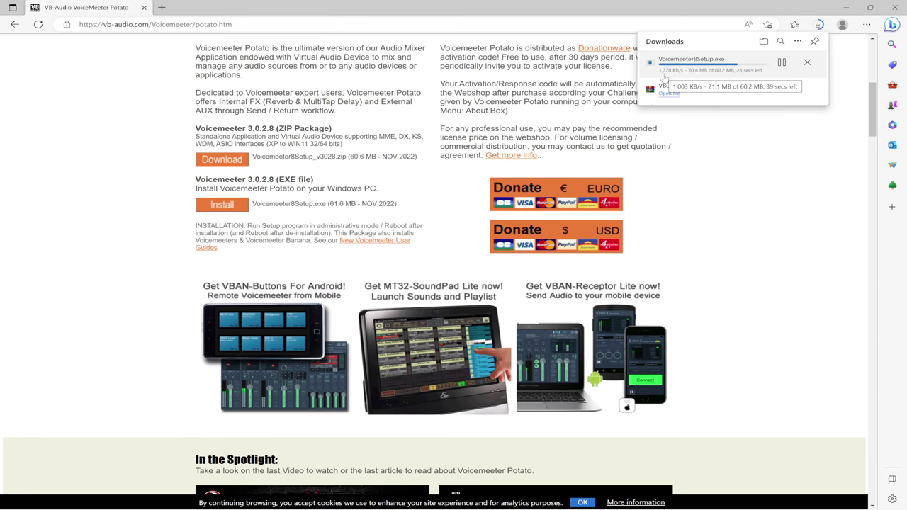
mouse_move(808, 90)
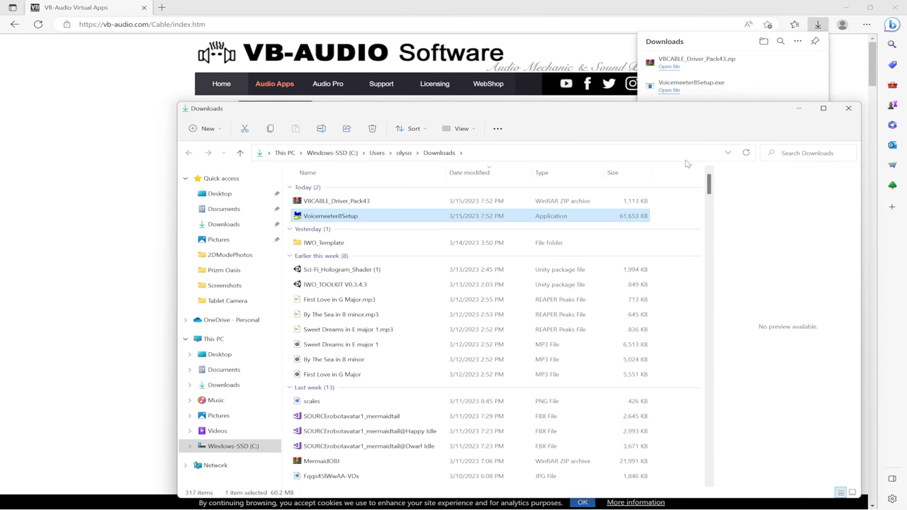
- Run Voicemeeter8Setup from Downloads as administrator
right_click(387, 220)
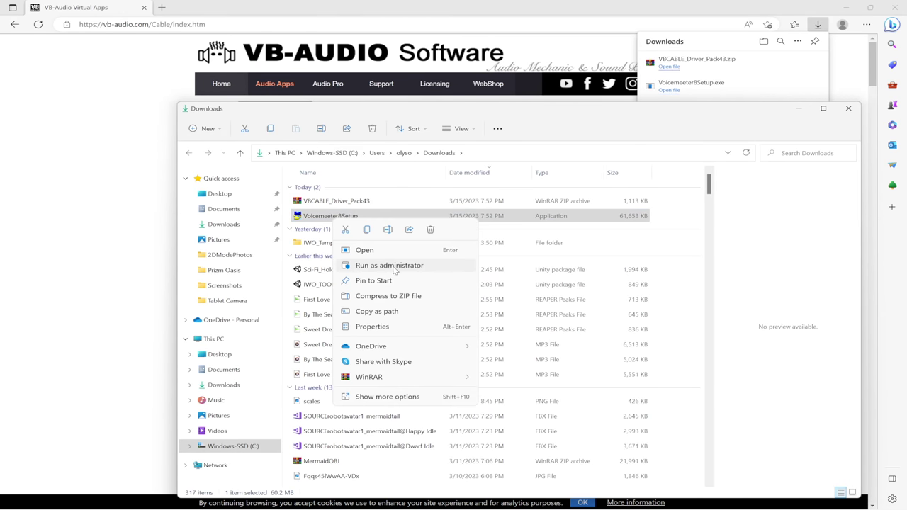
left_click(398, 266)
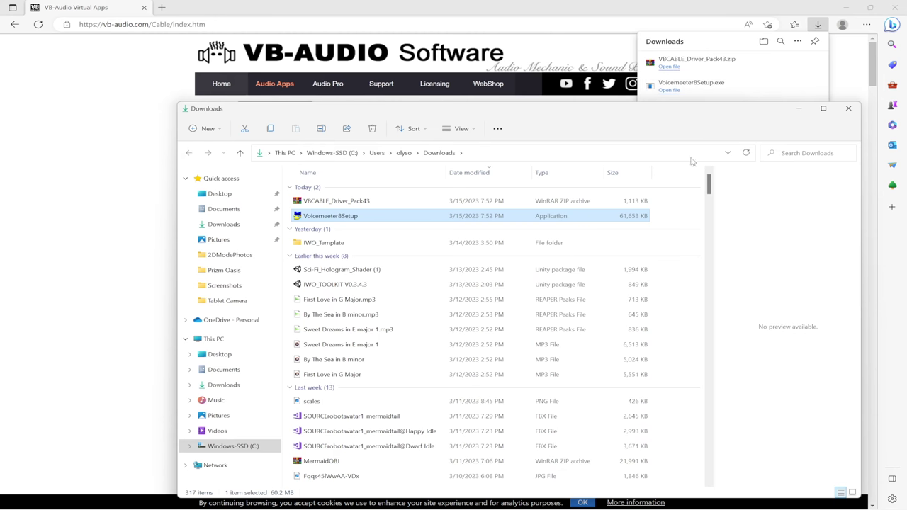
right_click(336, 223)
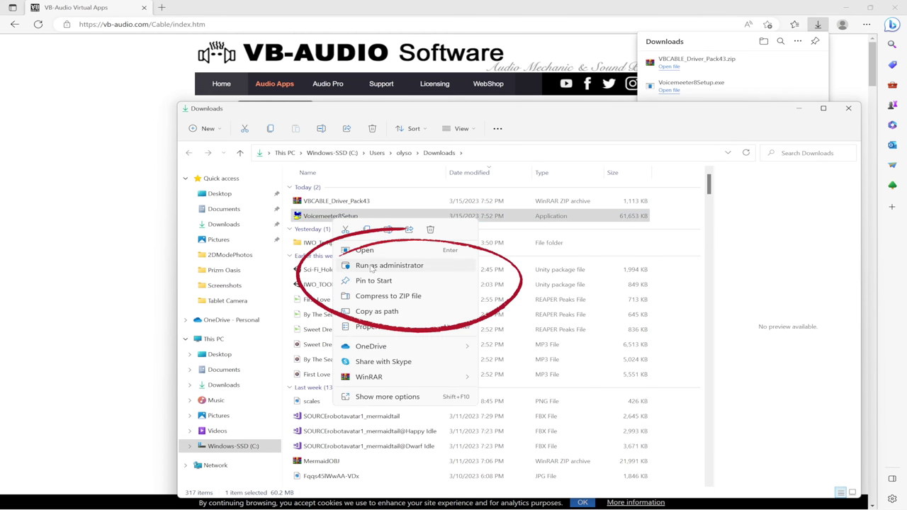
left_click(397, 265)
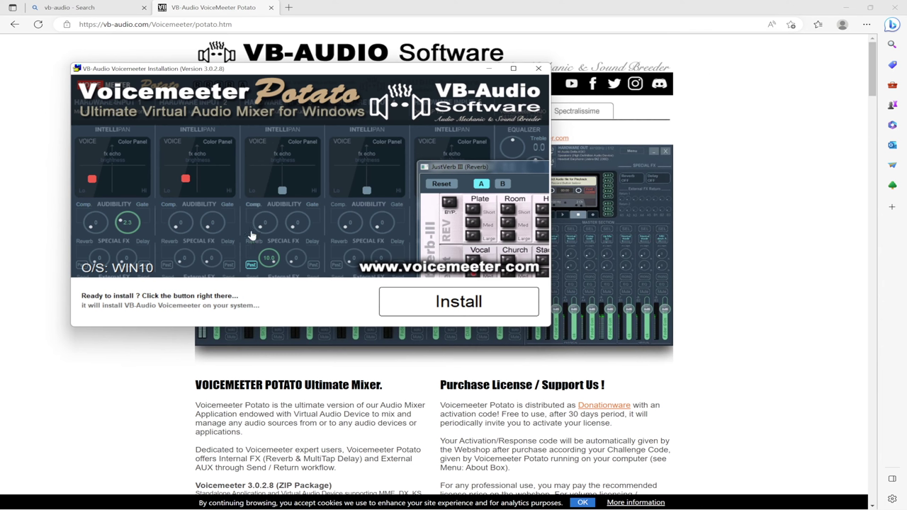
- Install Voicemeeter Potato and acknowledge the reboot-required notice
left_click(431, 307)
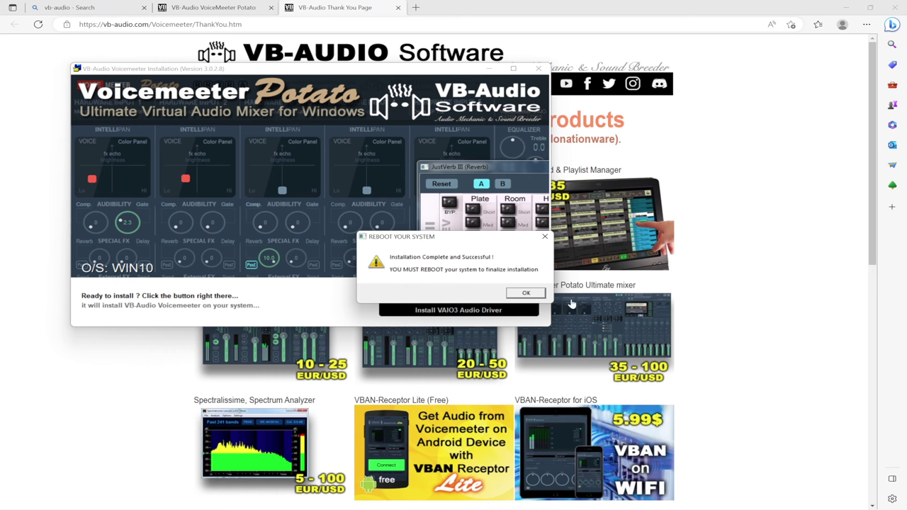
left_click(528, 294)
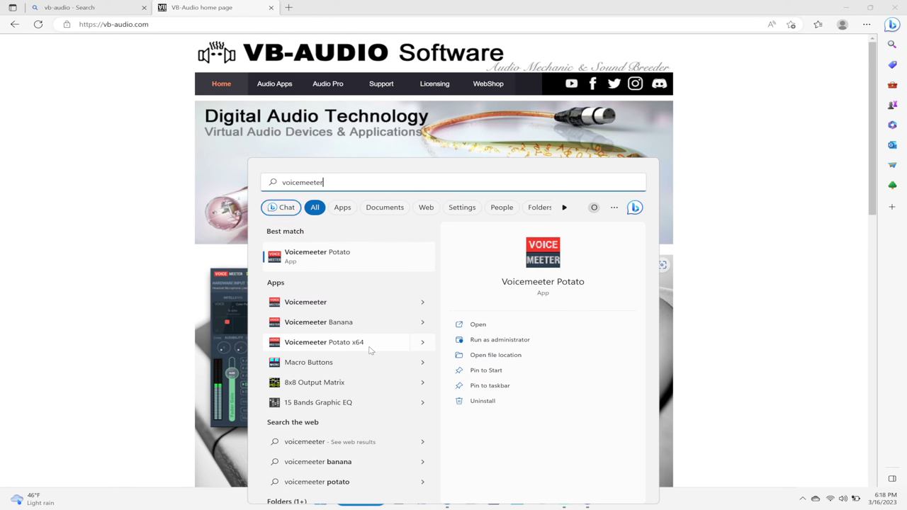
- Launch Voicemeeter Potato from the Start search Best match result
left_click(369, 350)
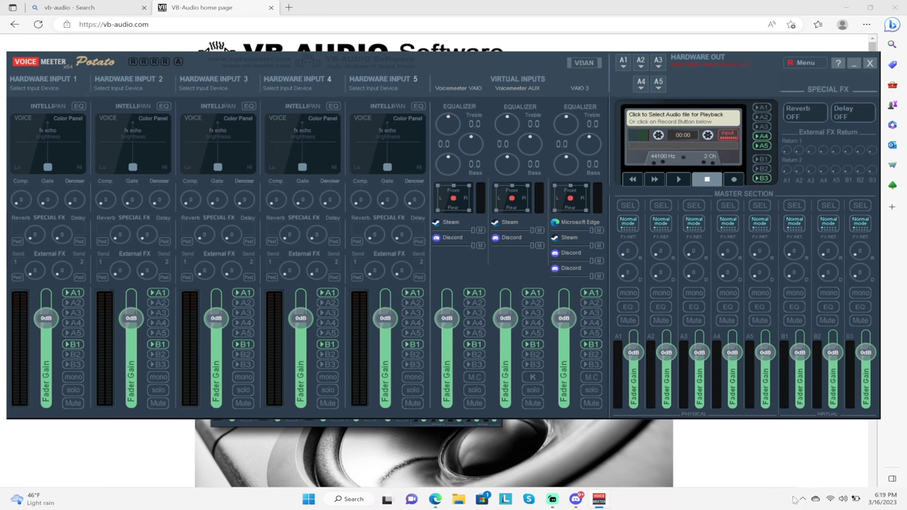
- Open the classic Sound devices dialog from the tray speaker's sound settings
right_click(843, 499)
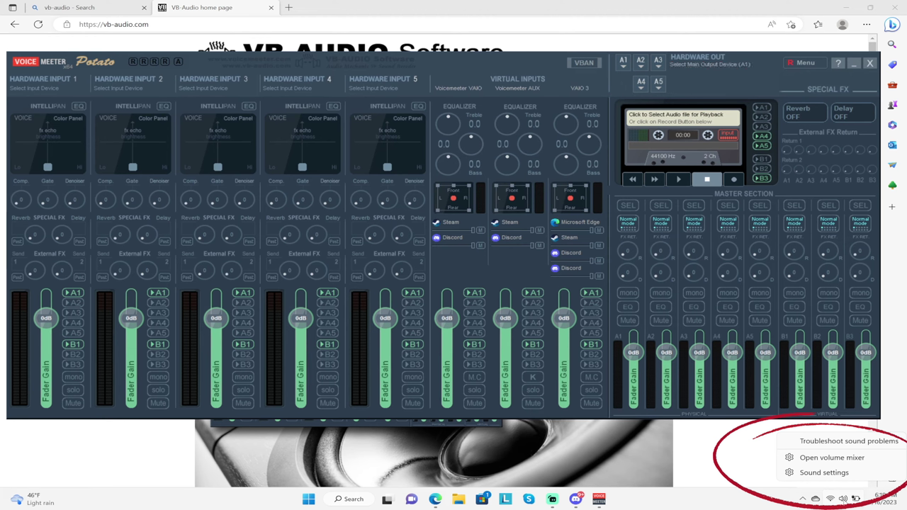
left_click(824, 473)
scroll(356, 360, "down", 7)
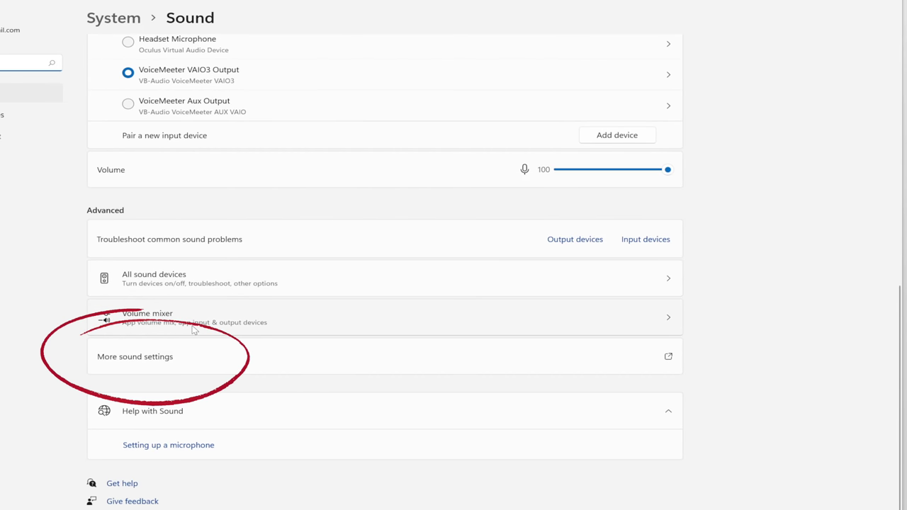
left_click(206, 362)
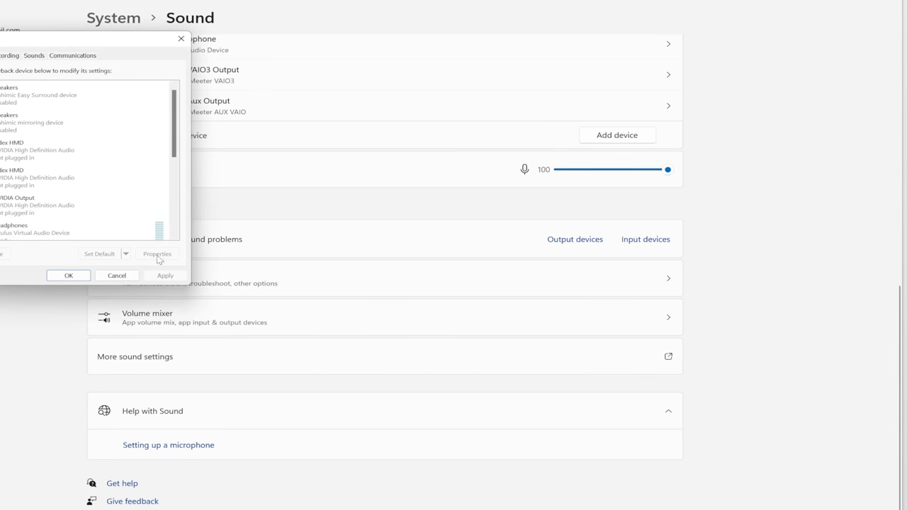
left_click_drag(99, 38, 446, 63)
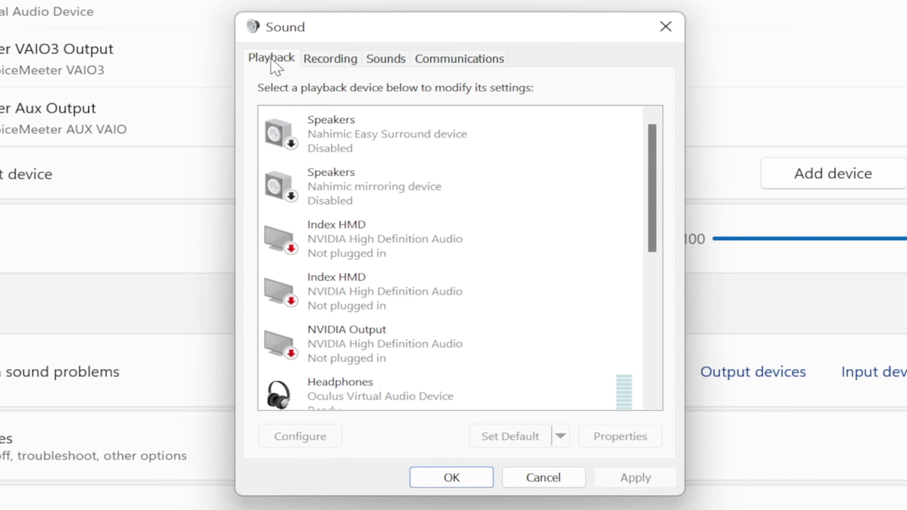
- Set VoiceMeeter Input as the default playback device and confirm
left_click(515, 346)
scroll(490, 336, "down", 2)
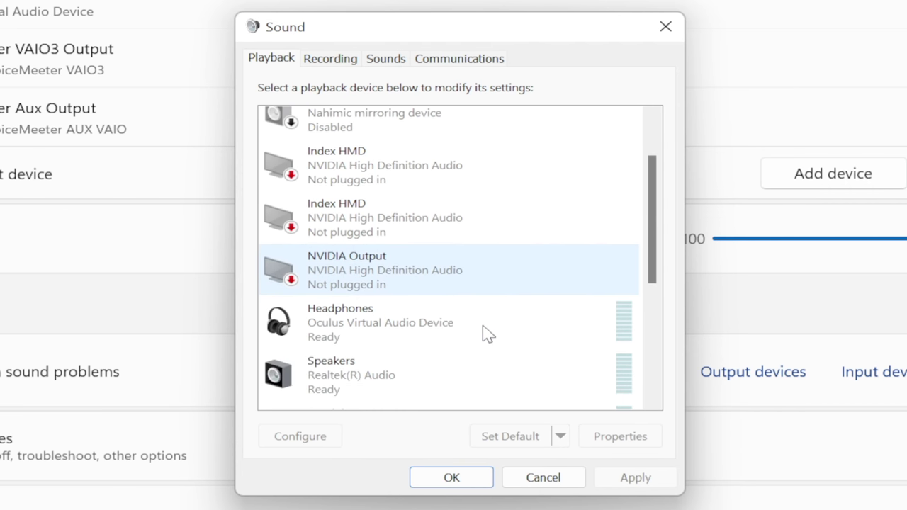
scroll(487, 335, "down", 6)
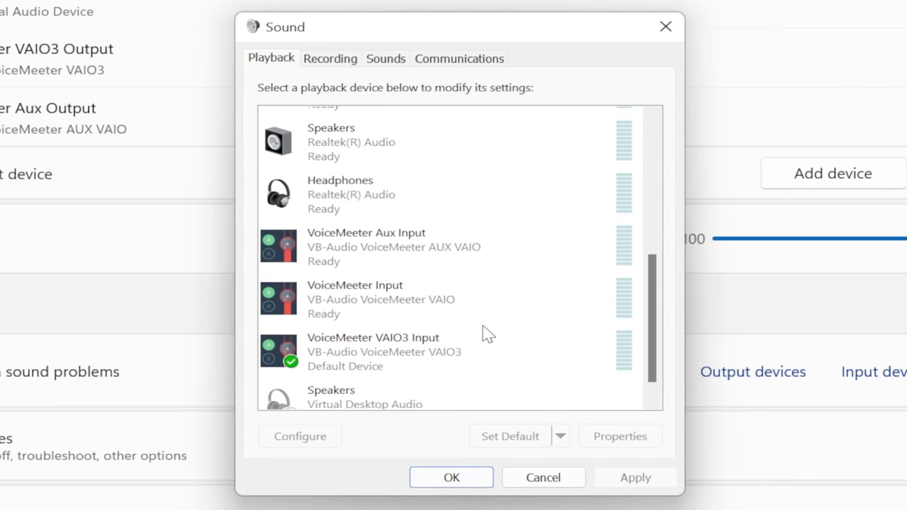
scroll(487, 335, "down", 1)
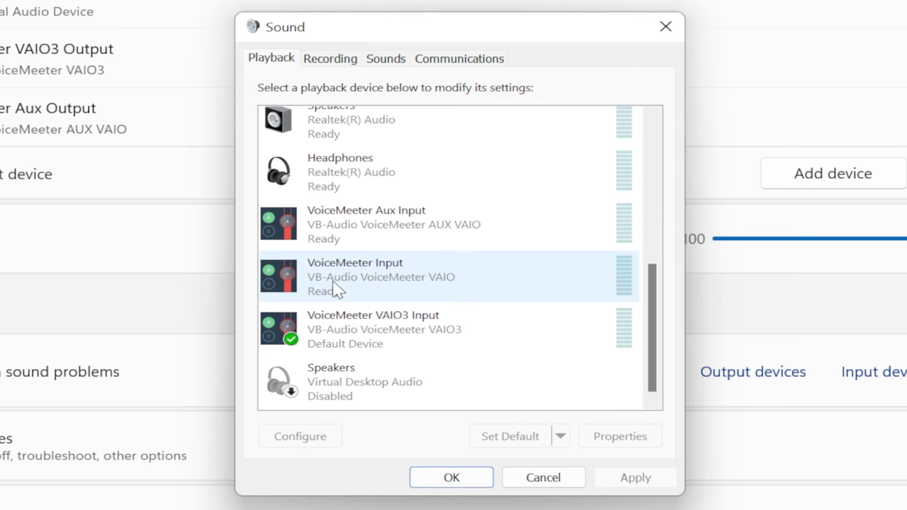
left_click(382, 284)
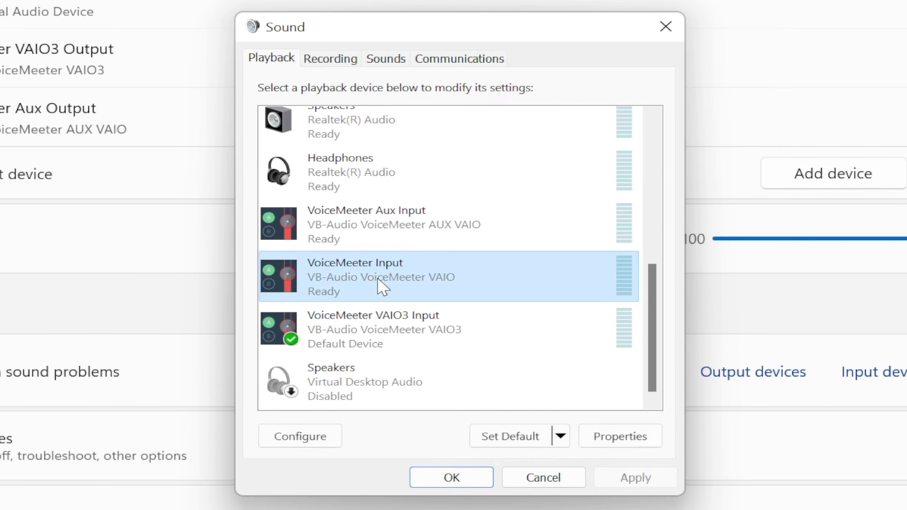
left_click(528, 439)
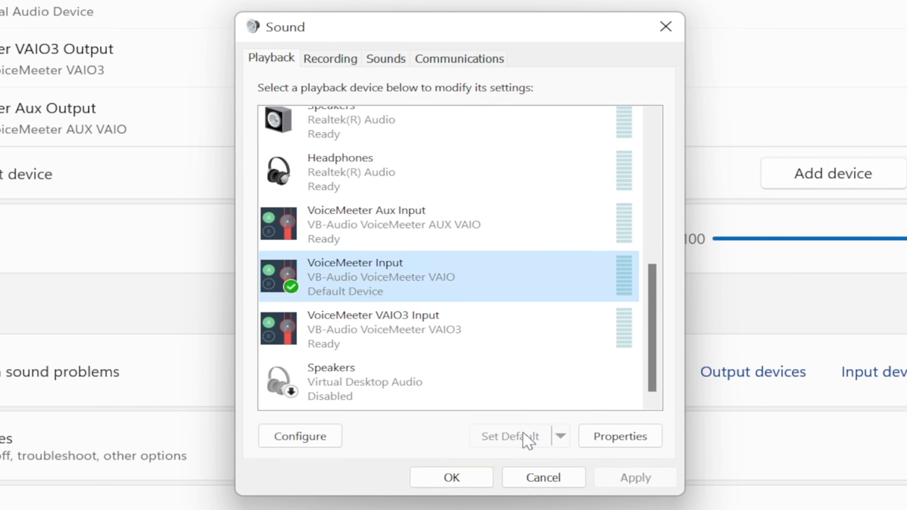
left_click(452, 478)
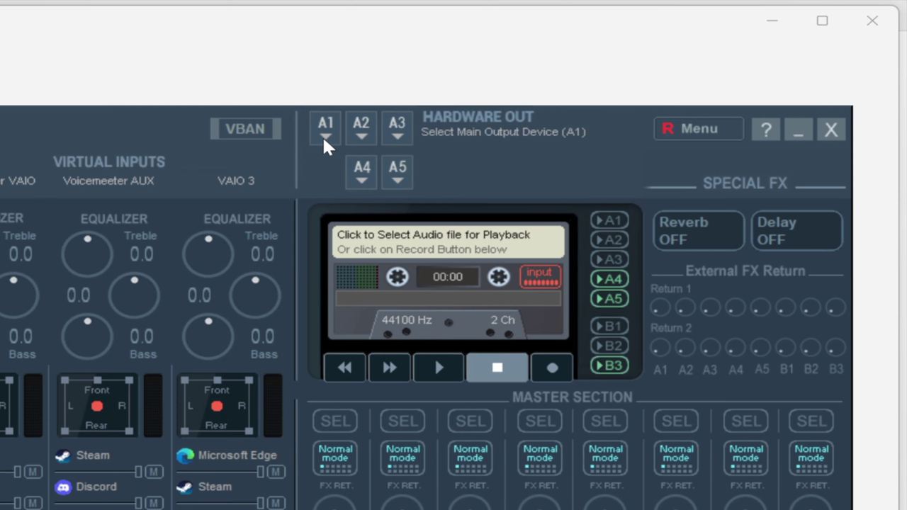
- Route the A1 hardware output to WDM: Headphones (Realtek(R) Audio)
left_click(324, 140)
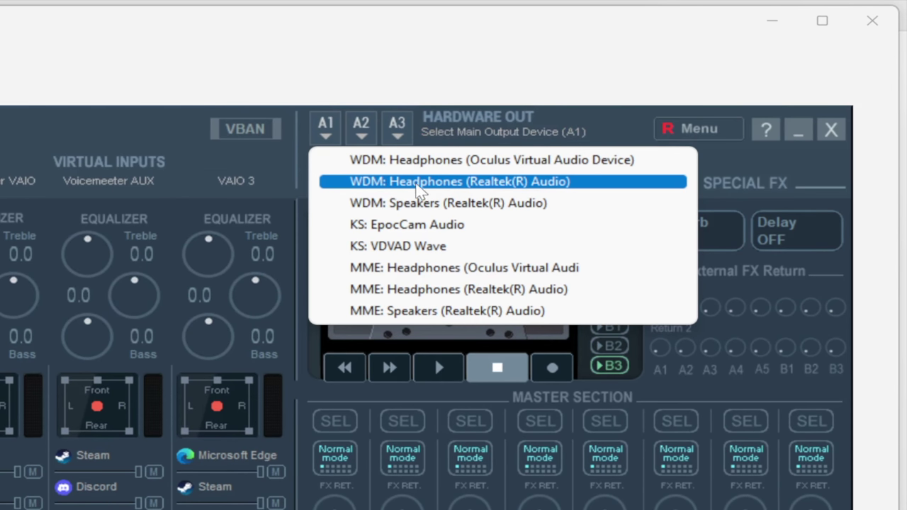
left_click(417, 183)
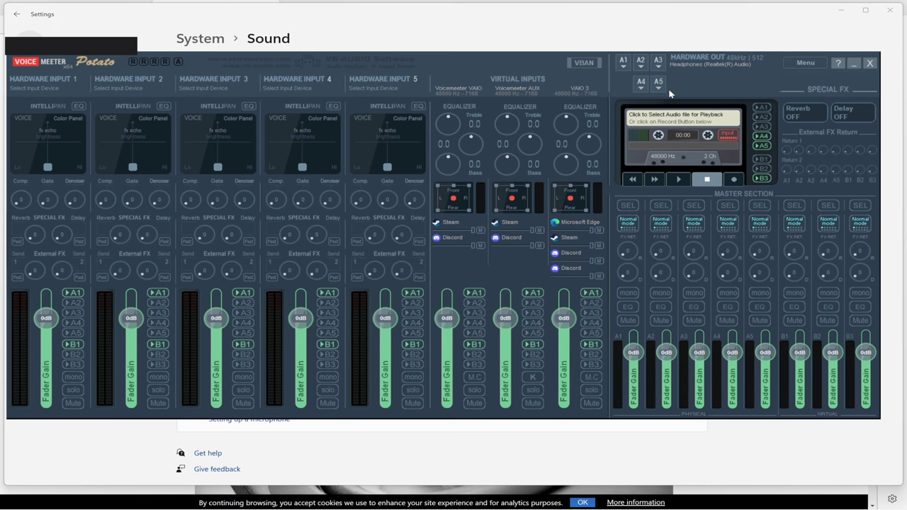
left_click(34, 86)
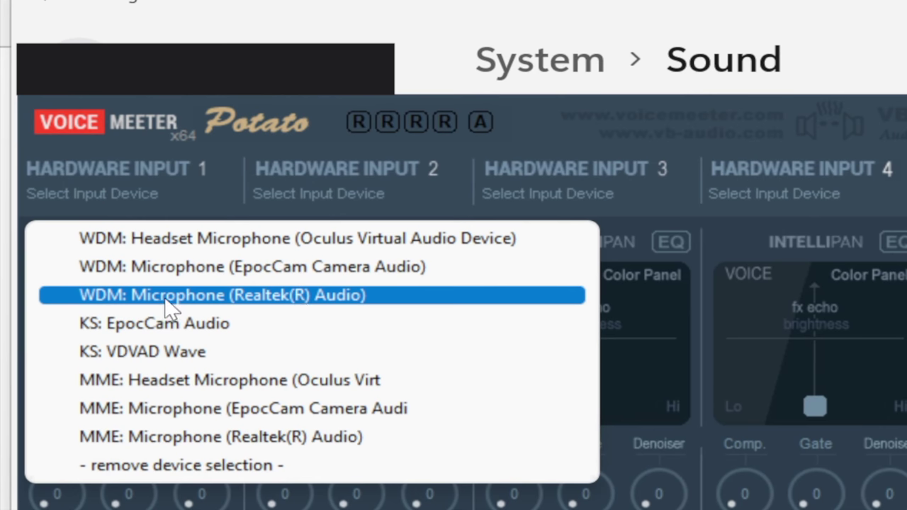
- Set Hardware Input 1 to Microphone (Realtek(R) Audio) and rename the strip 'Laptop mic'
left_click(193, 298)
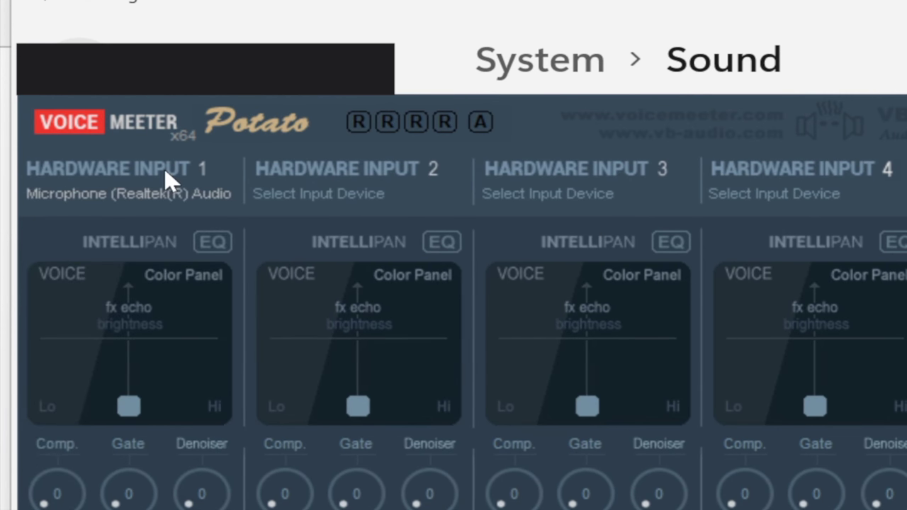
right_click(78, 170)
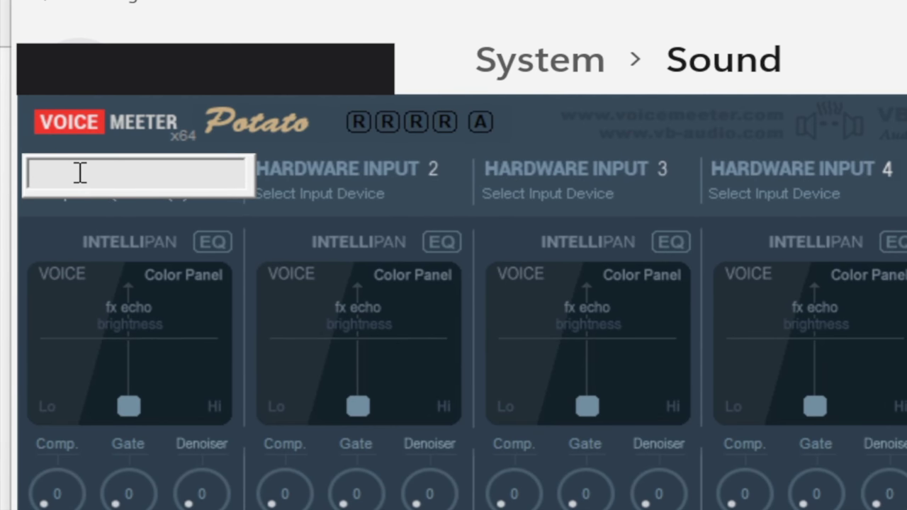
type("Micc")
key("BackSpace")
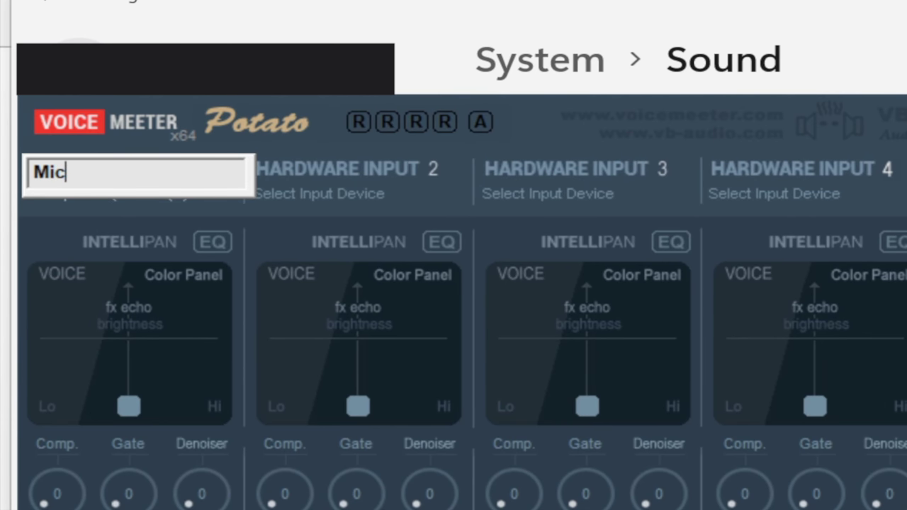
key("BackSpace")
key("BackSpace")
key("BackSpace")
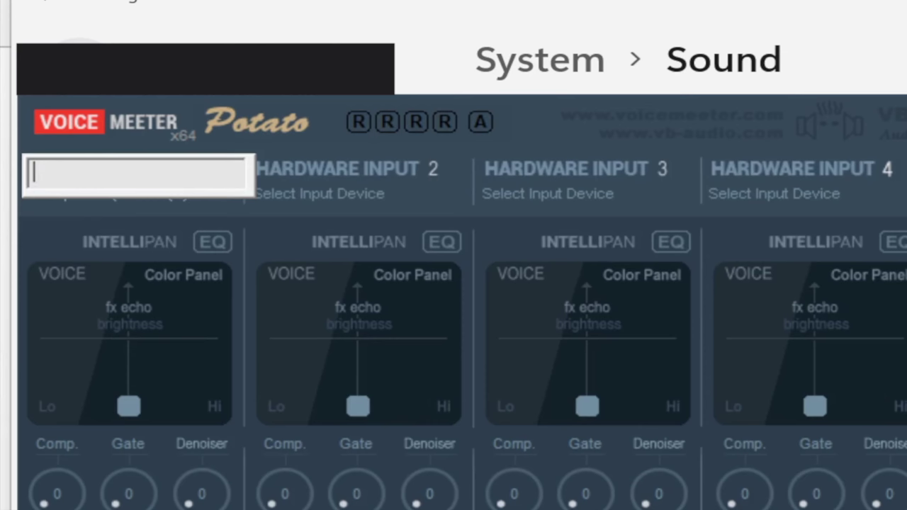
type("Laptop mic")
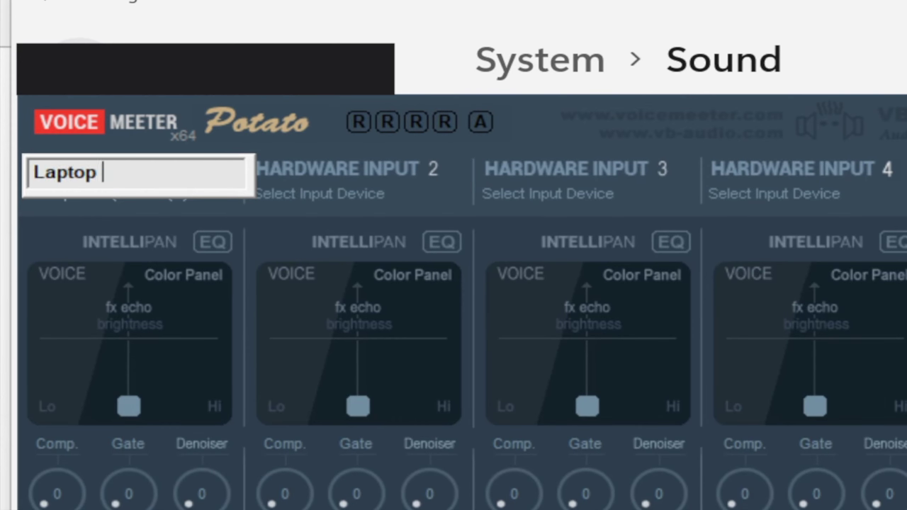
key("Return")
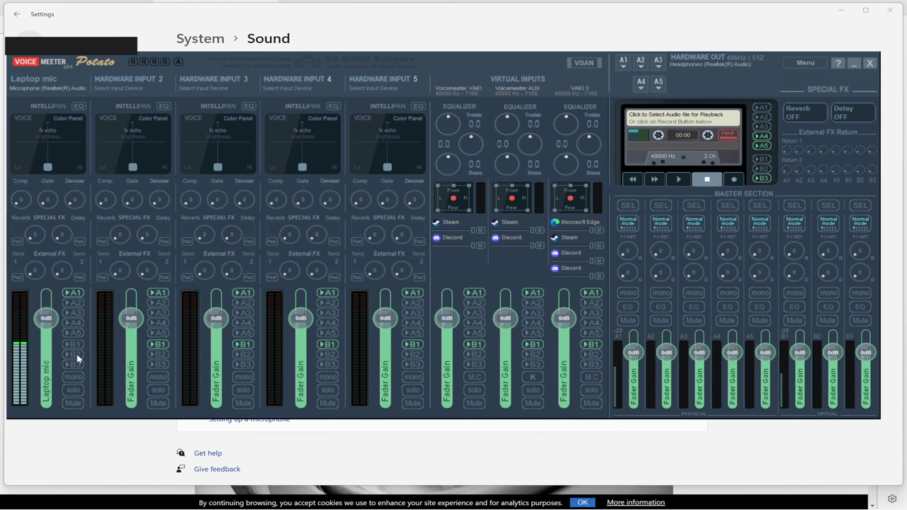
- Enable B2 on the Laptop mic strip and check the A1 device list without changing it
left_click(77, 358)
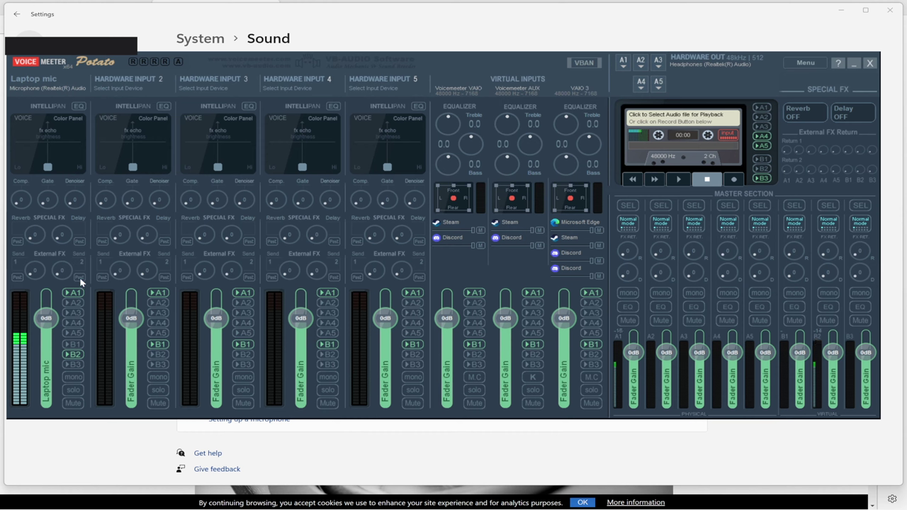
left_click(621, 68)
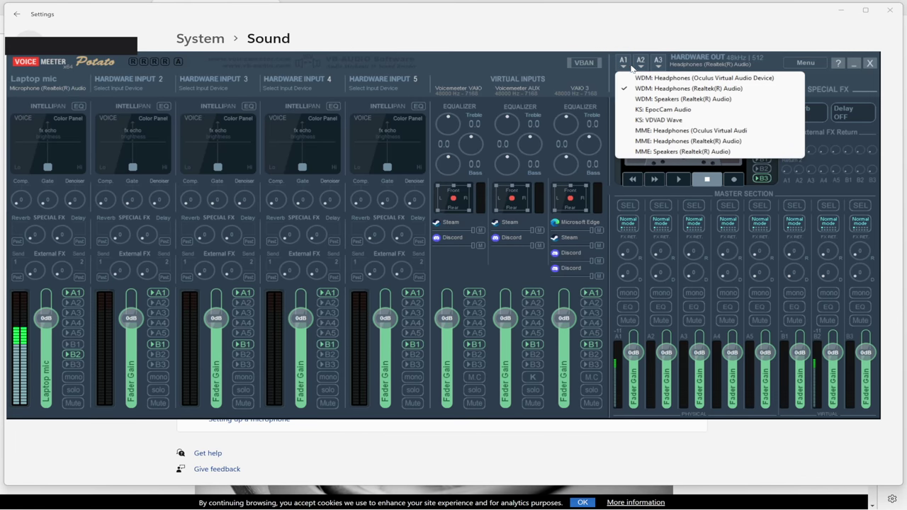
left_click(55, 286)
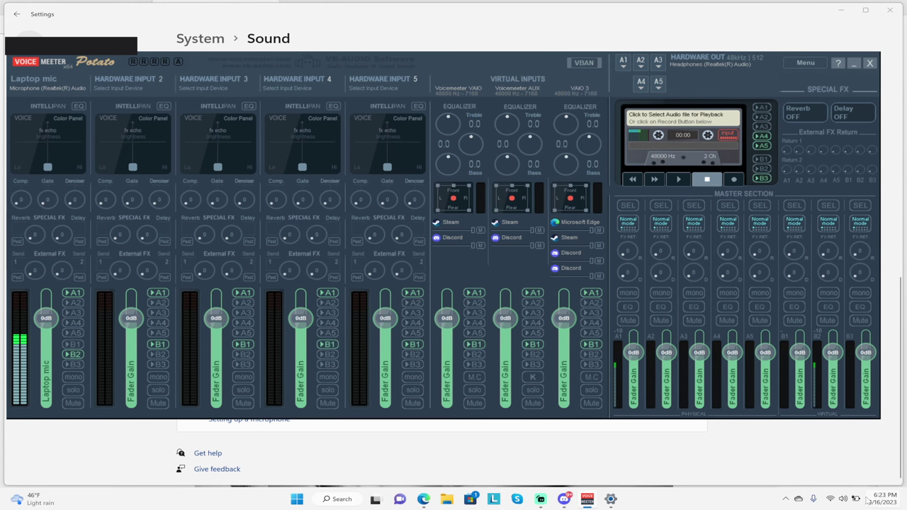
left_click(744, 438)
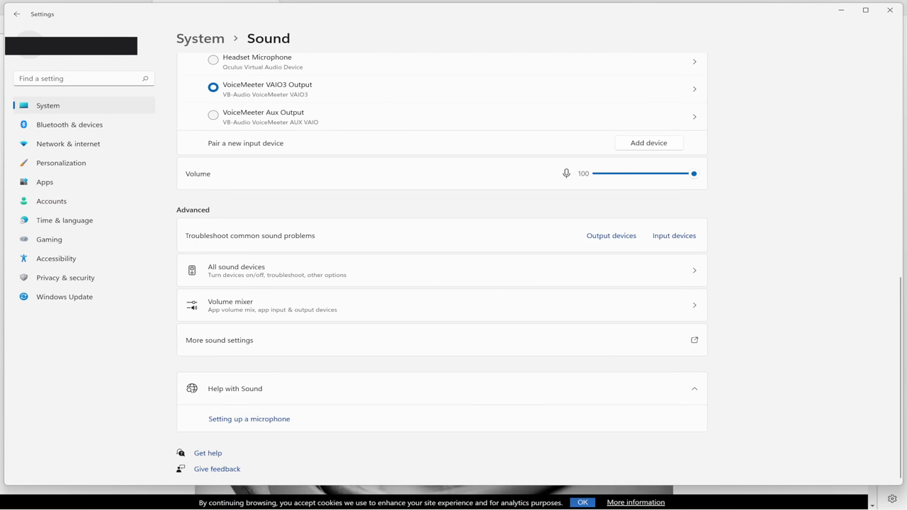
- Dismiss the tray speaker's sound menu, leaving the Settings Sound page in front
right_click(844, 498)
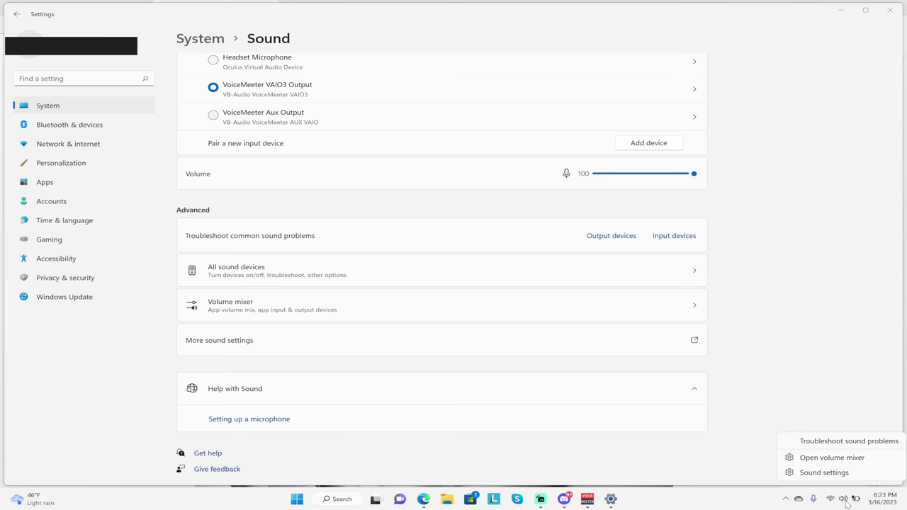
left_click(824, 473)
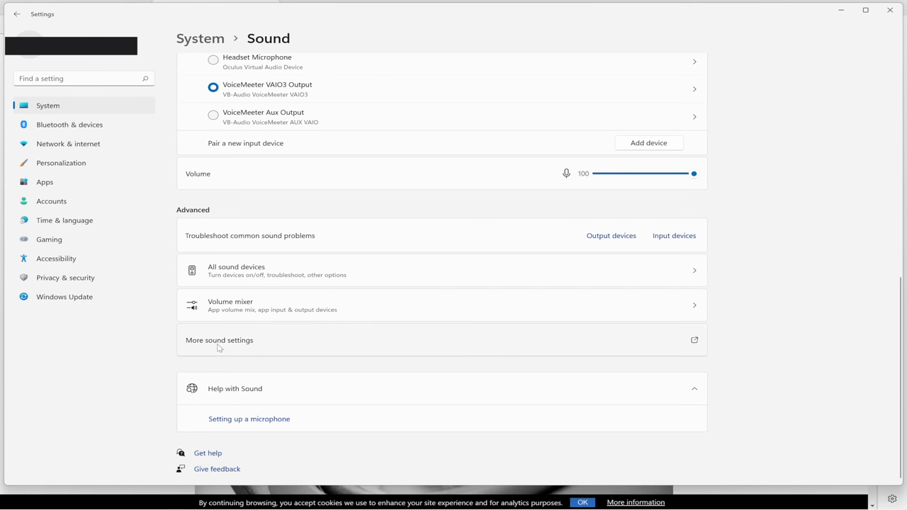
- In the classic Sound dialog's Recording tab, set VoiceMeeter Aux Output as default and apply
left_click(274, 348)
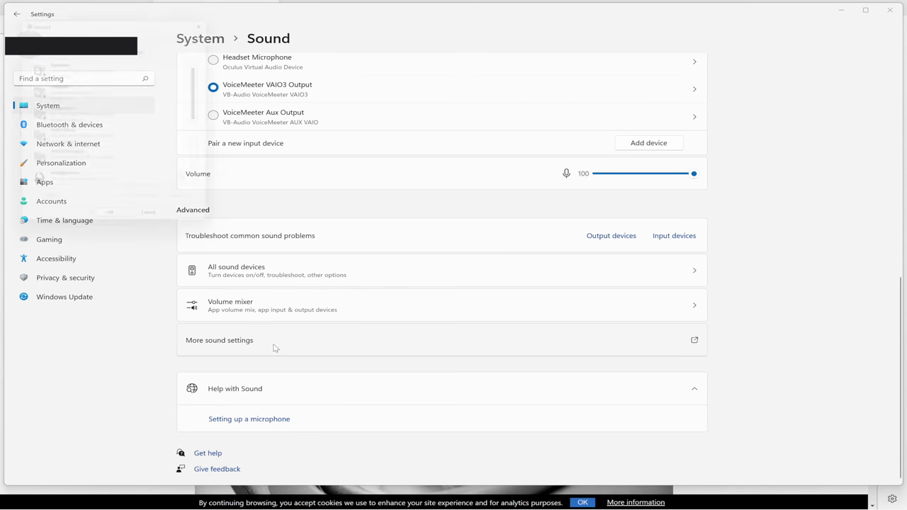
left_click_drag(146, 20, 560, 104)
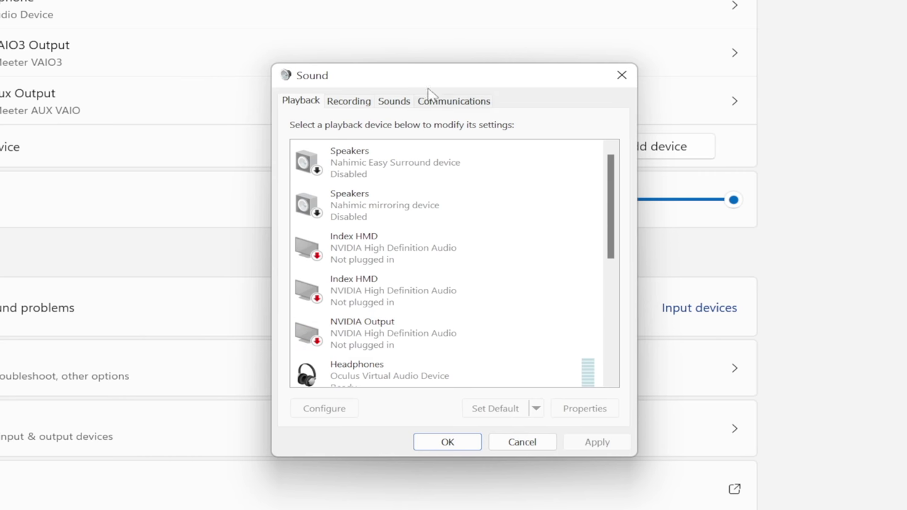
left_click(346, 103)
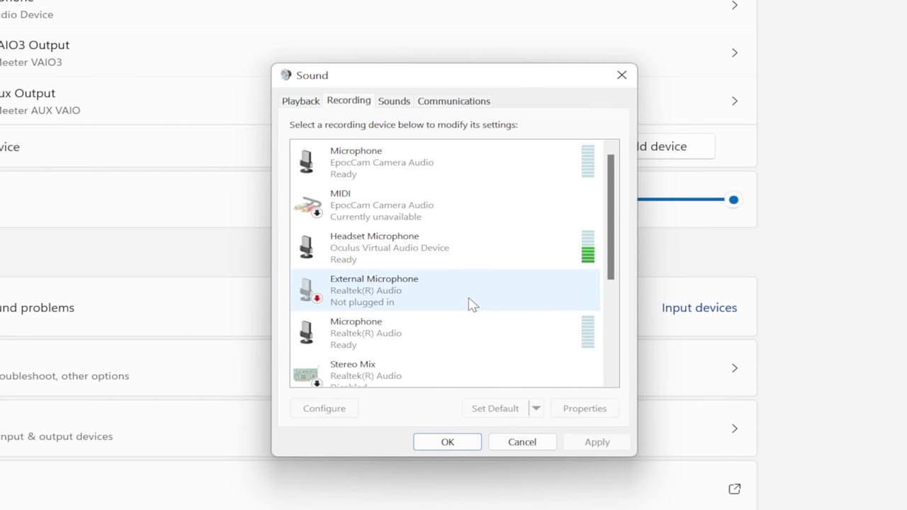
scroll(472, 304, "down", 1)
scroll(472, 304, "down", 5)
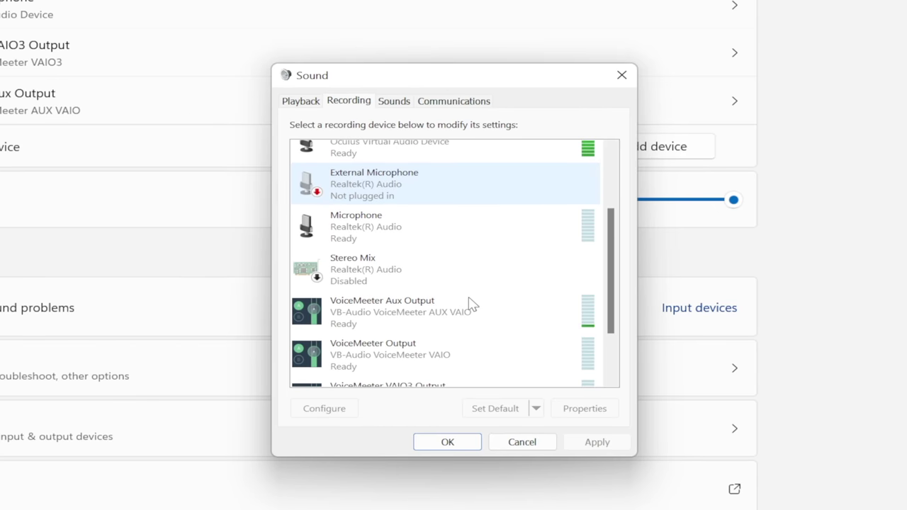
scroll(472, 303, "down", 1)
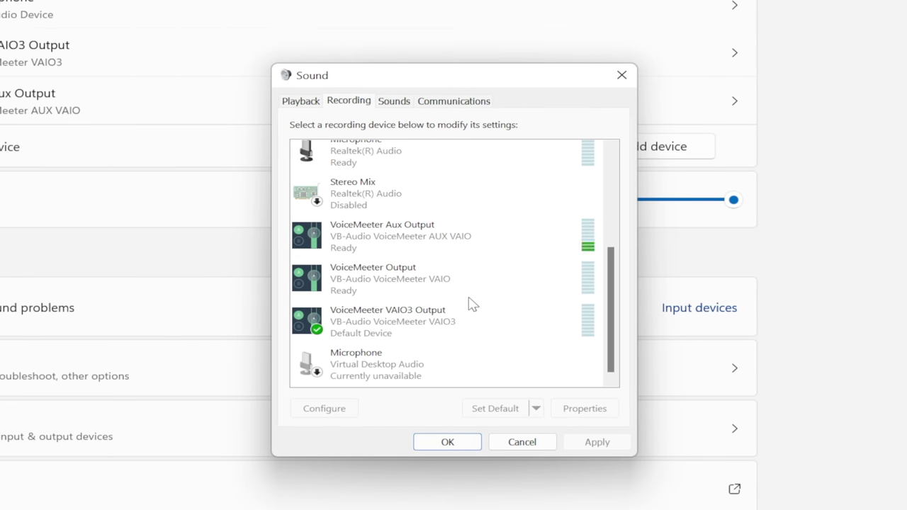
left_click(432, 248)
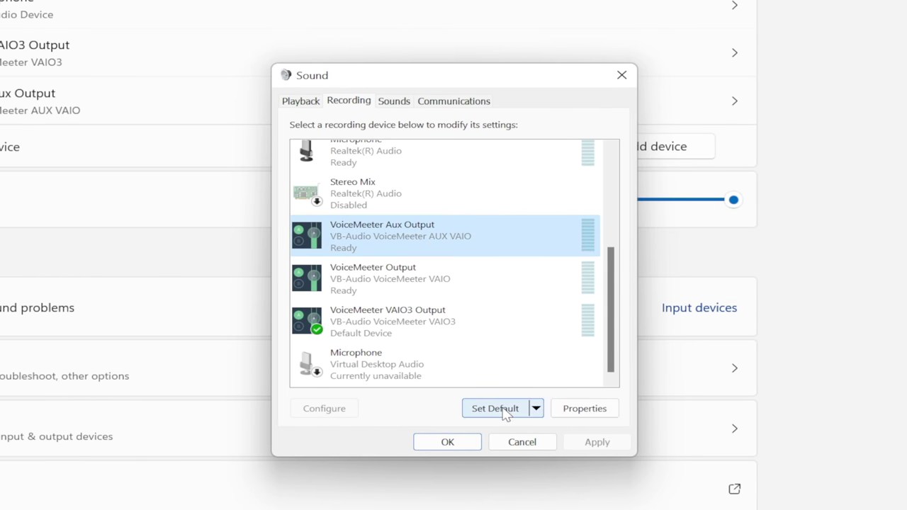
left_click(504, 414)
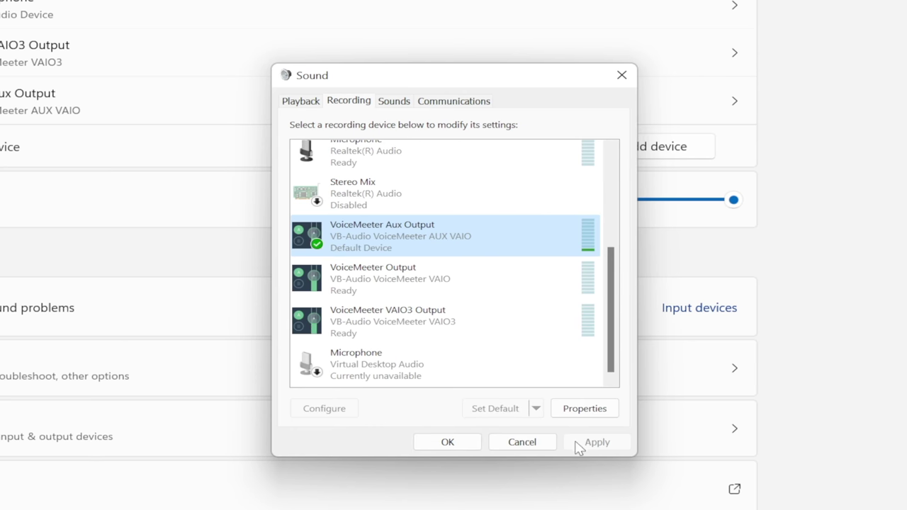
left_click(428, 446)
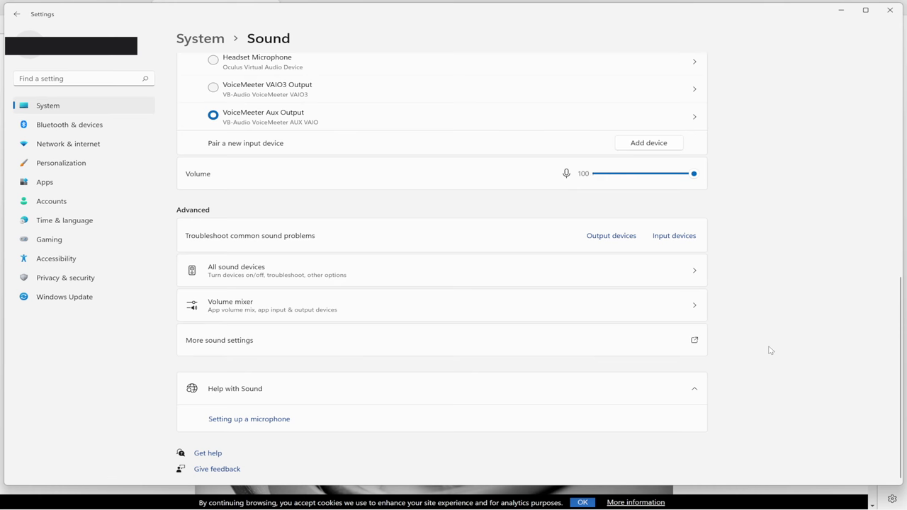
- Switch back to the Voicemeeter Potato mixer, then bring up a File Explorer window
key("alt+Tab")
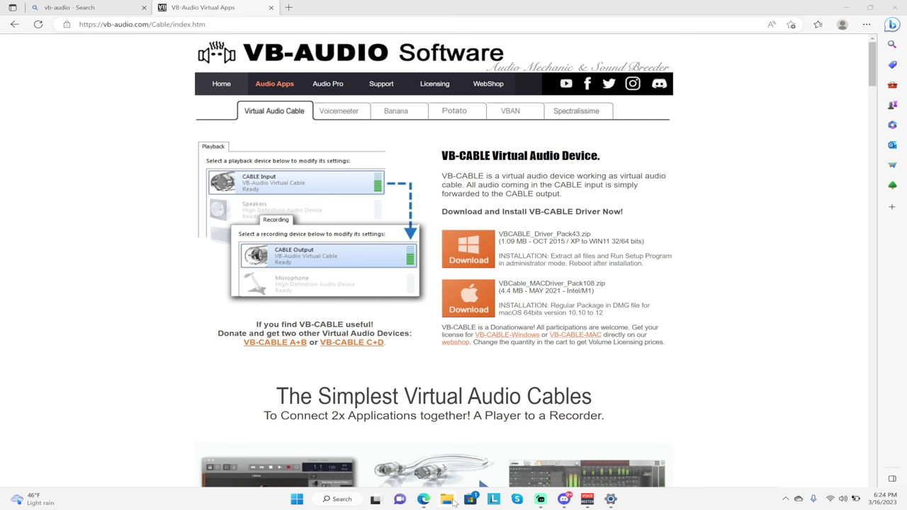
left_click(446, 499)
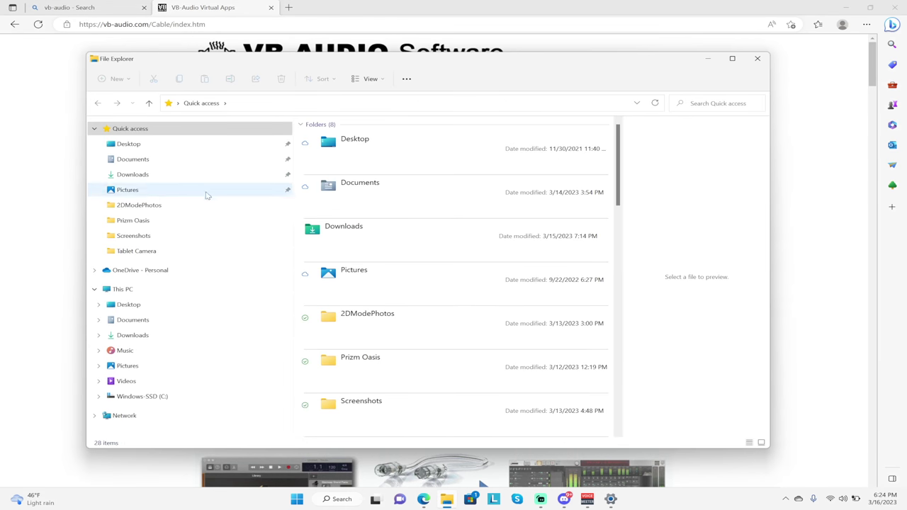
- Open Downloads > VBCABLE_Driver_Pack43 and locate the 64-bit VBCABLE_Setup_x64 installer
left_click(168, 160)
left_click(154, 174)
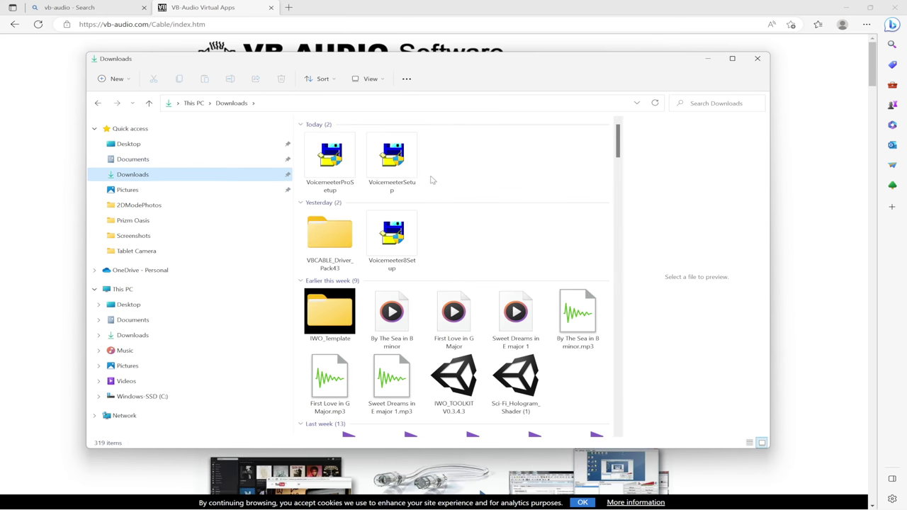
double_click(331, 233)
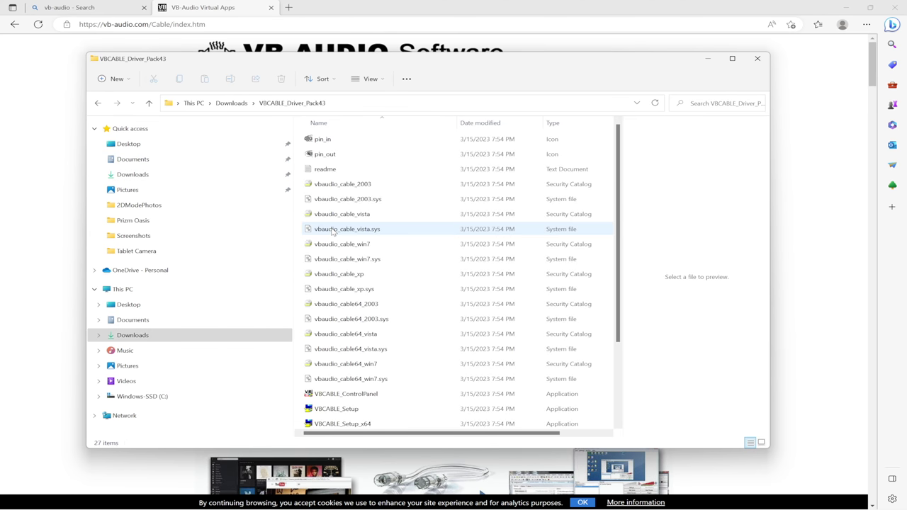
scroll(359, 277, "down", 3)
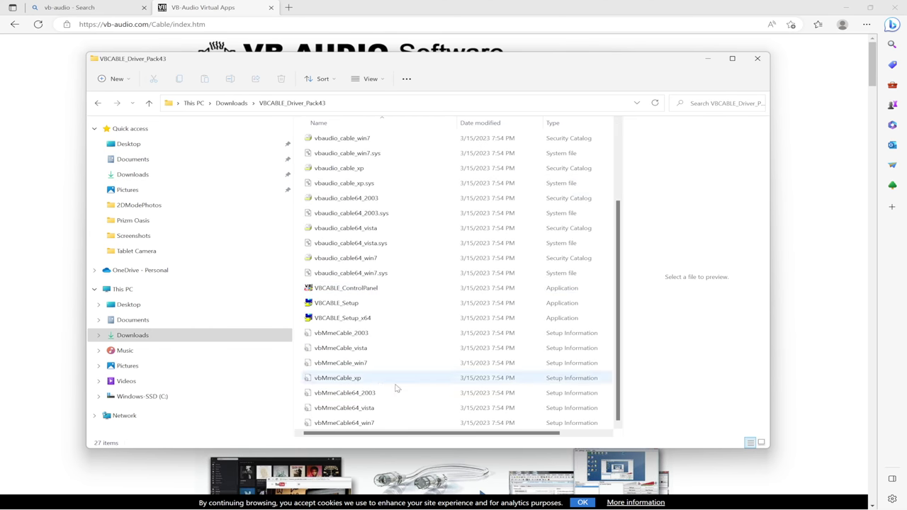
left_click(345, 320)
right_click(344, 321)
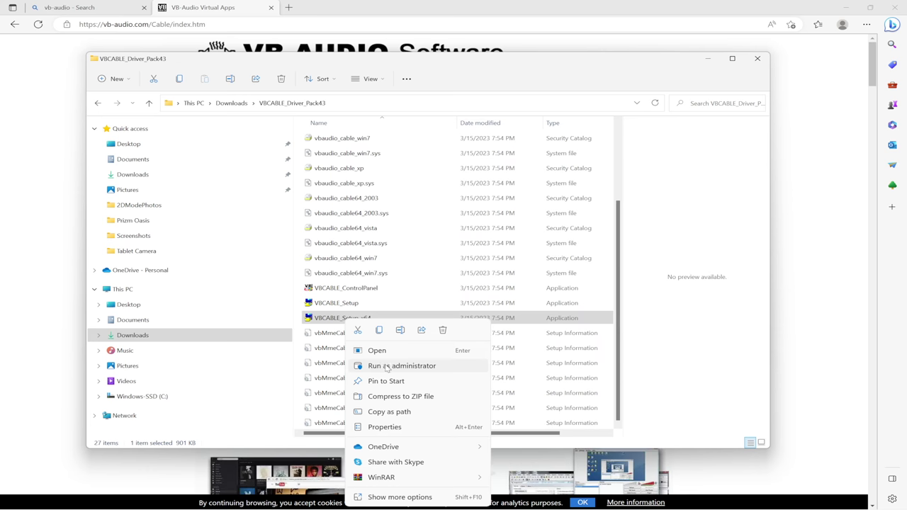
left_click(324, 304)
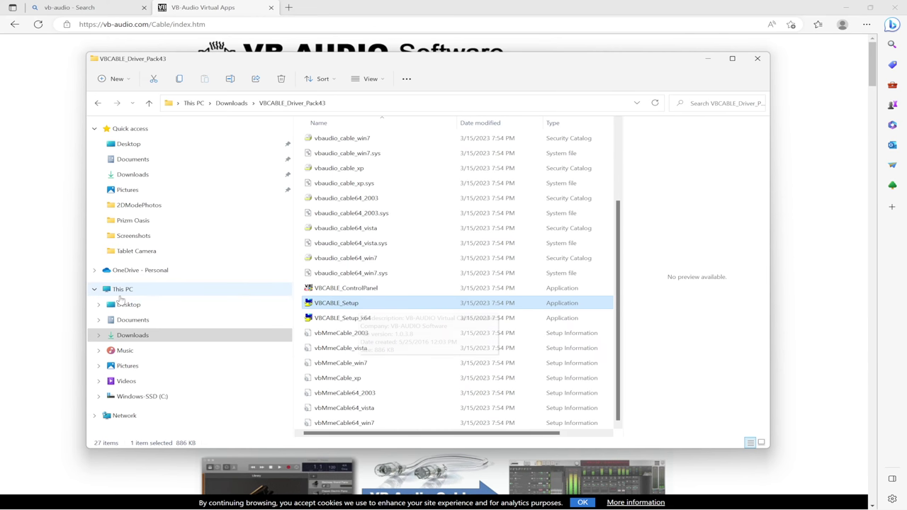
- Check This PC's properties to confirm a 64-bit operating system
right_click(131, 294)
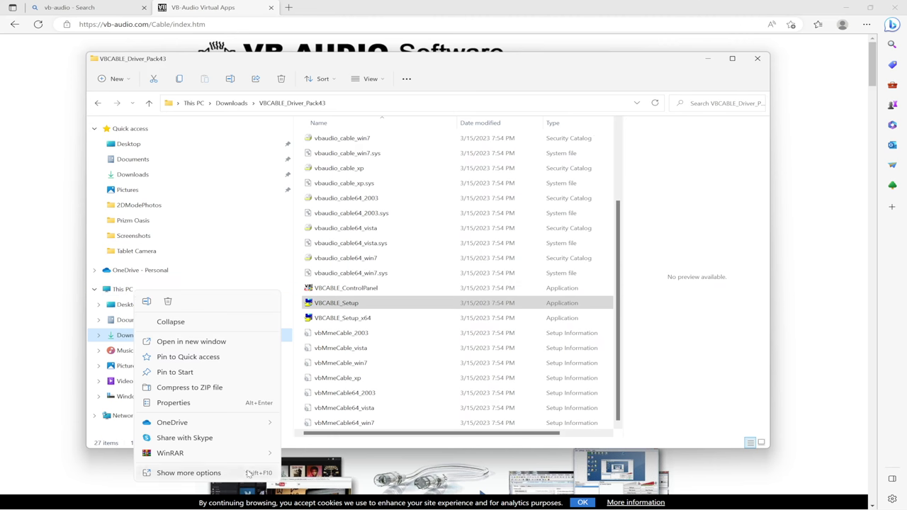
left_click(186, 402)
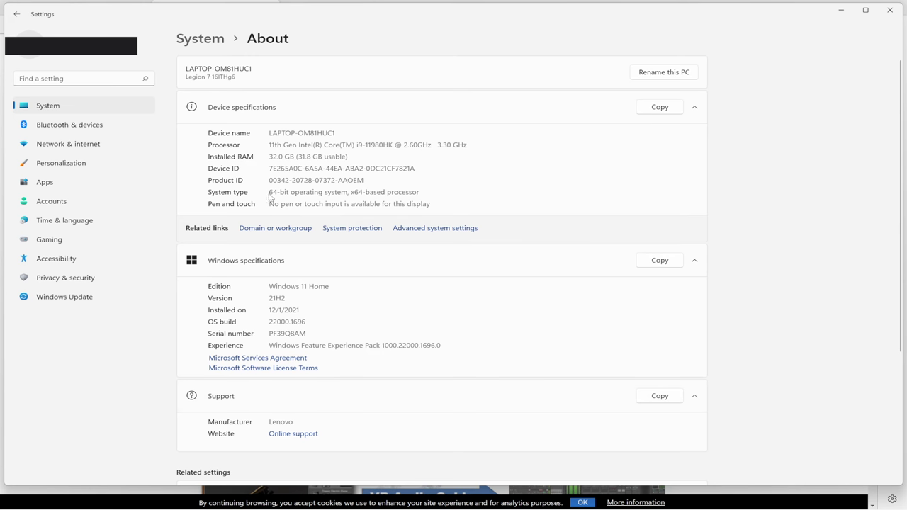
left_click_drag(314, 195, 421, 196)
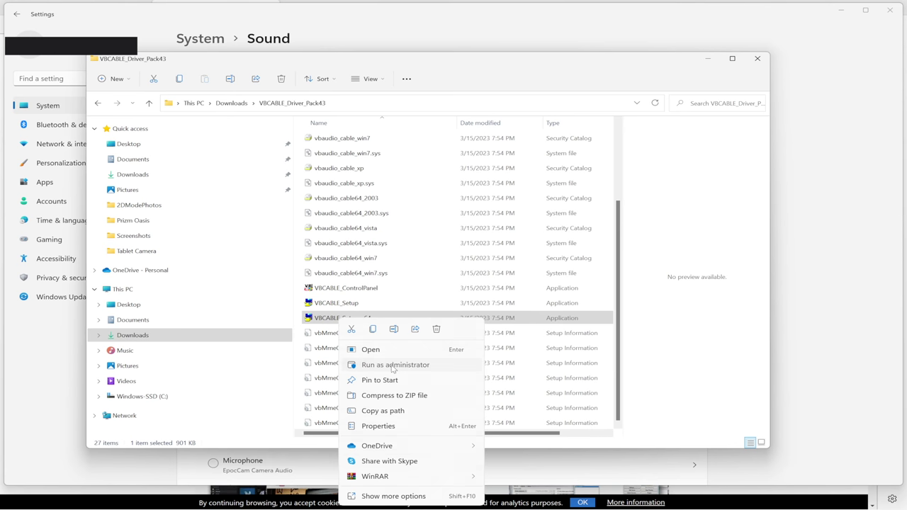
- Run VBCABLE_Setup_x64 as administrator, install the driver, confirm success, and close the folder
left_click(395, 365)
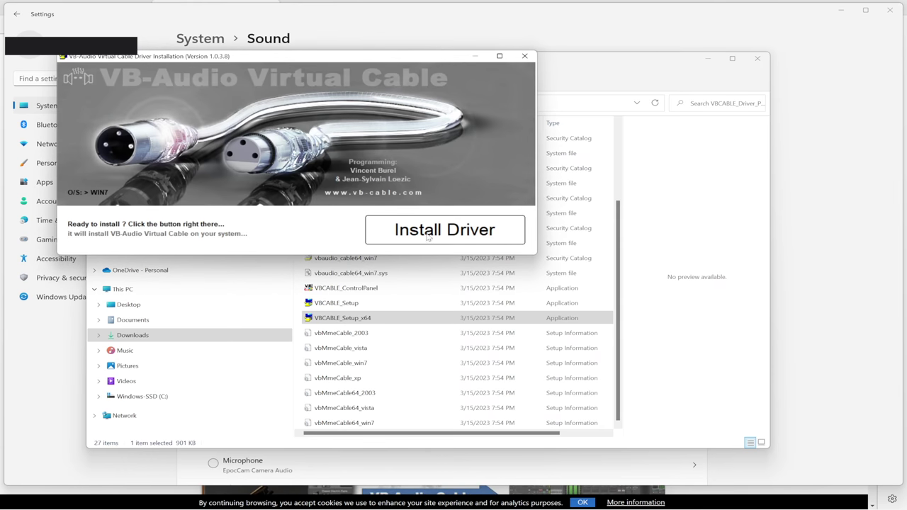
left_click(467, 234)
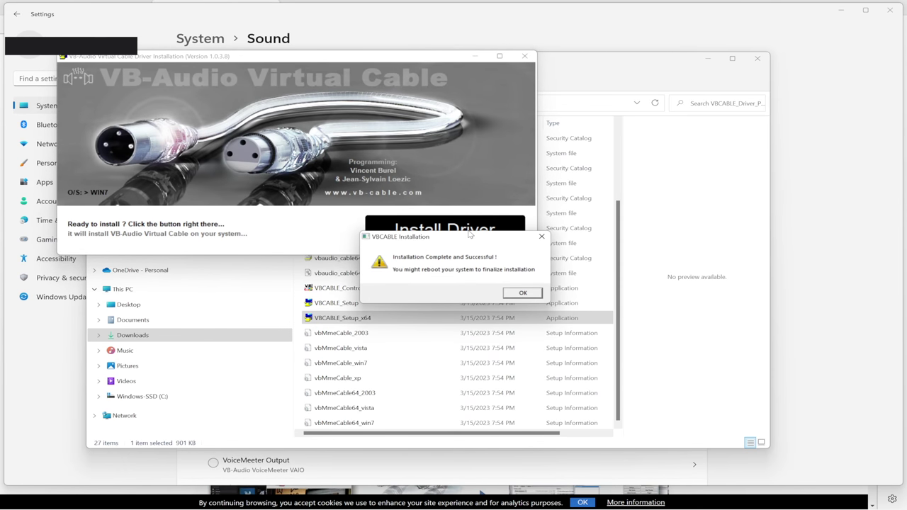
left_click(523, 294)
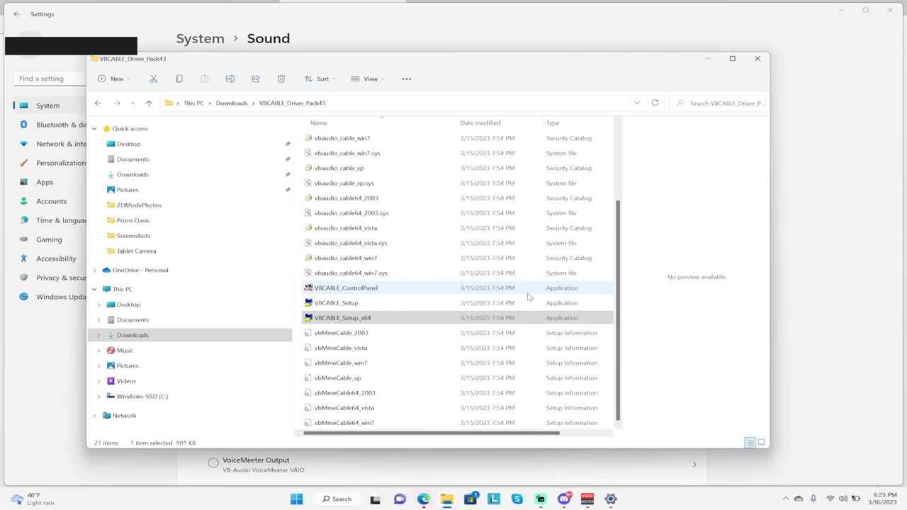
left_click(759, 60)
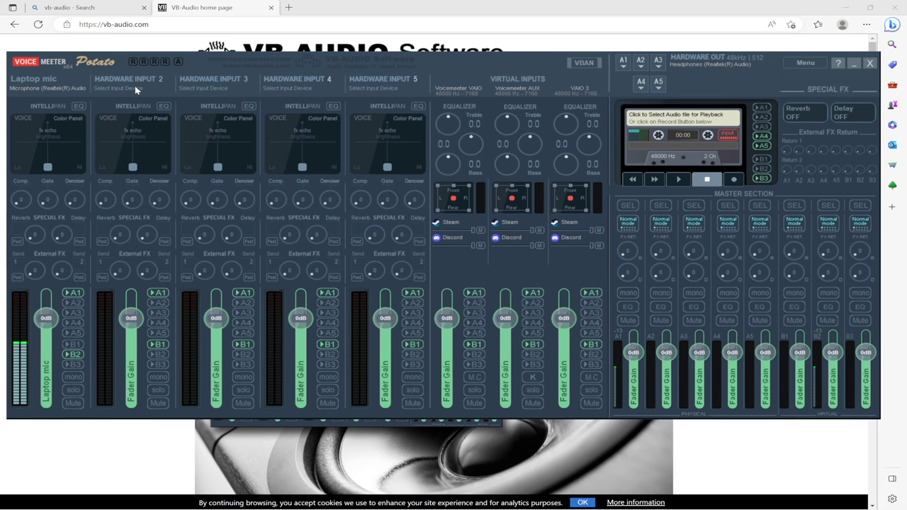
left_click(135, 88)
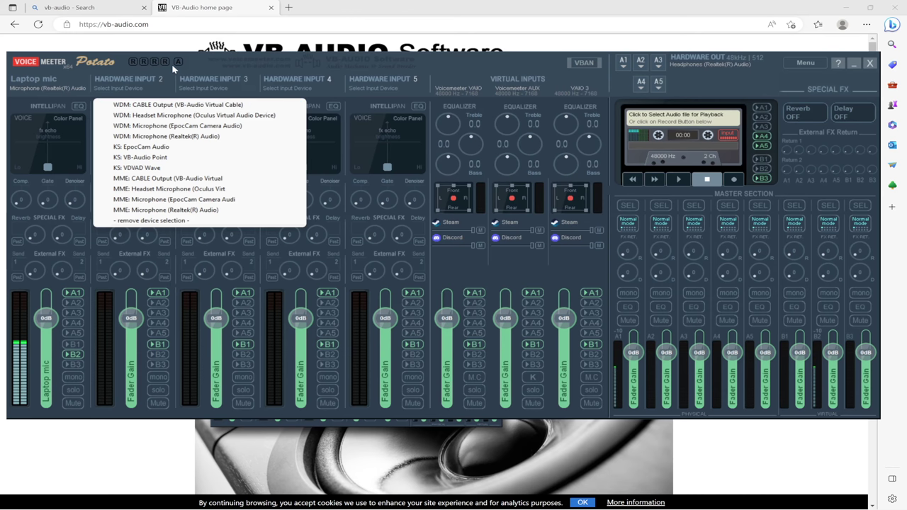
left_click(189, 72)
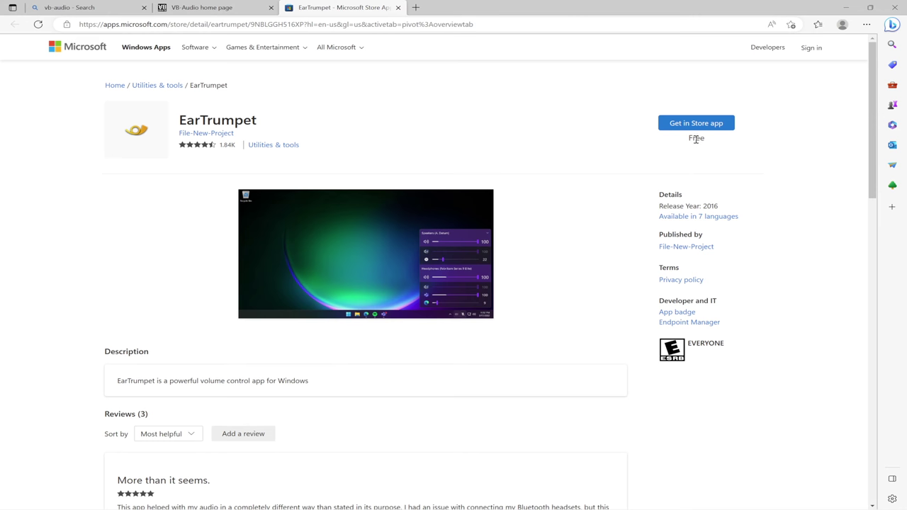
- Get EarTrumpet via the Store app and browse its per-device volume panel from the tray
left_click(694, 128)
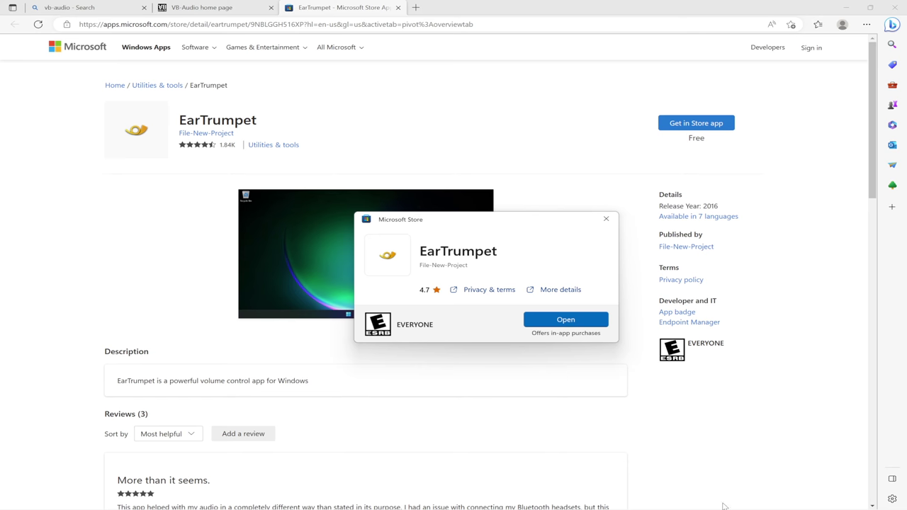
mouse_move(866, 502)
left_click(784, 500)
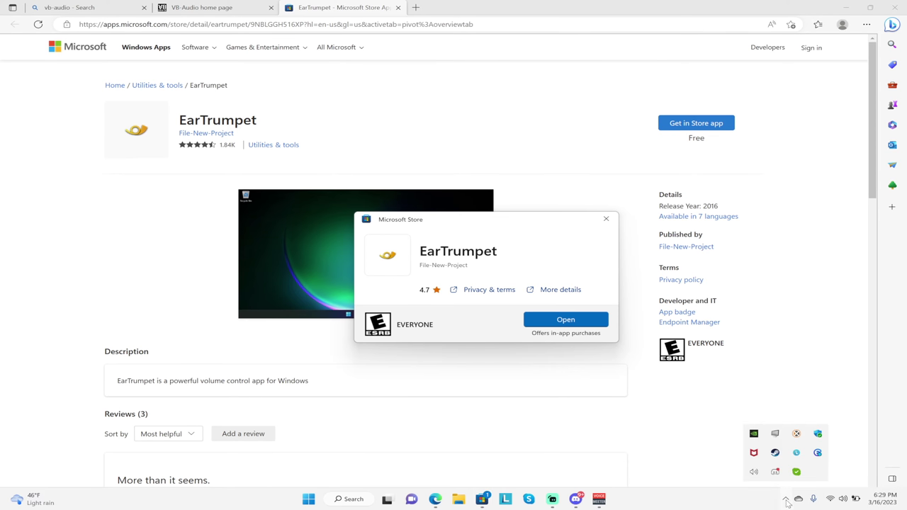
left_click(755, 475)
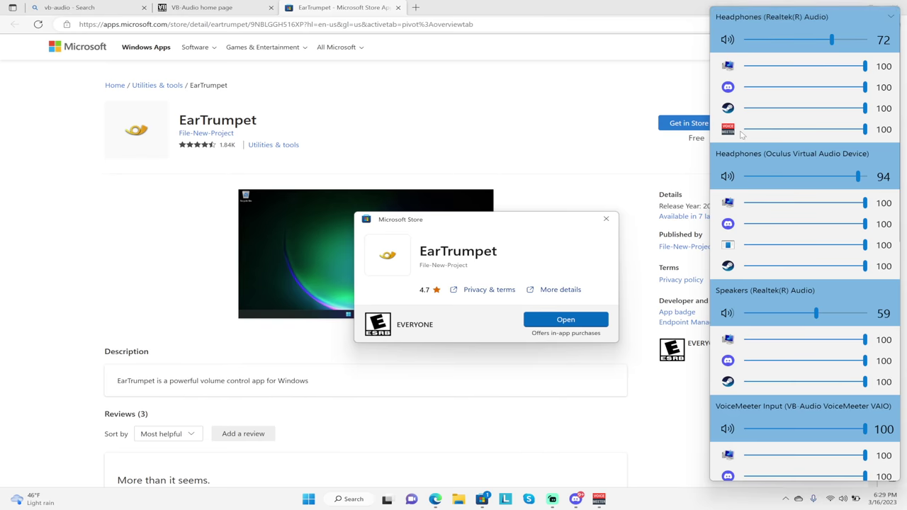
scroll(766, 261, "down", 5)
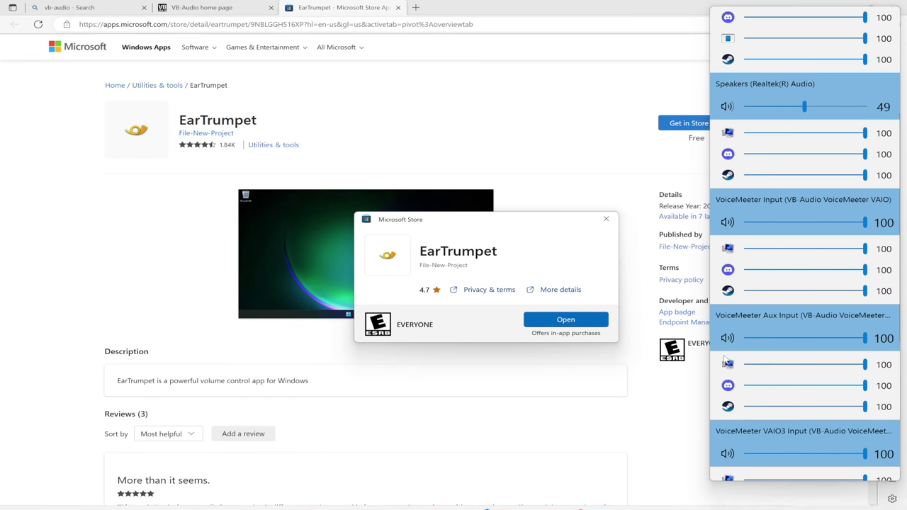
scroll(730, 354, "down", 7)
scroll(728, 356, "up", 12)
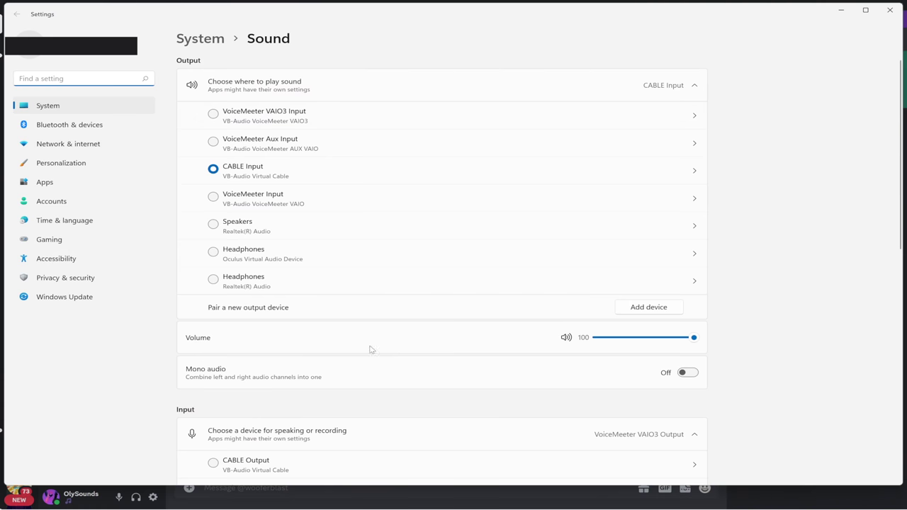
scroll(713, 305, "down", 4)
scroll(713, 306, "down", 5)
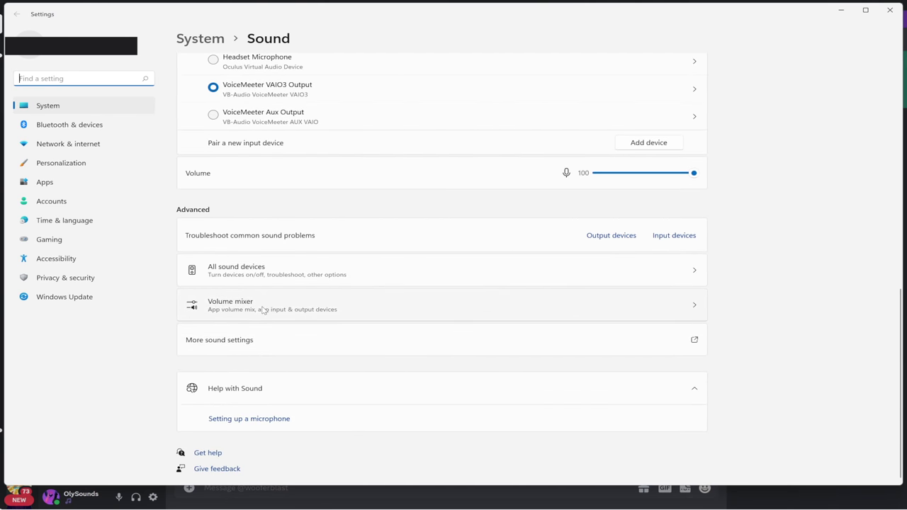
- Open the Volume mixer and inspect System sounds and both Discord entries' device options
left_click(263, 310)
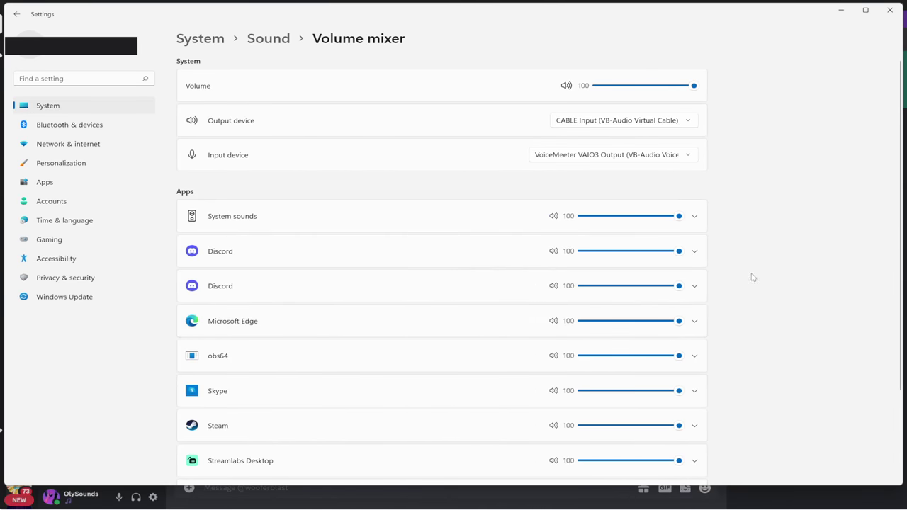
scroll(753, 277, "down", 2)
scroll(745, 305, "up", 2)
left_click(695, 216)
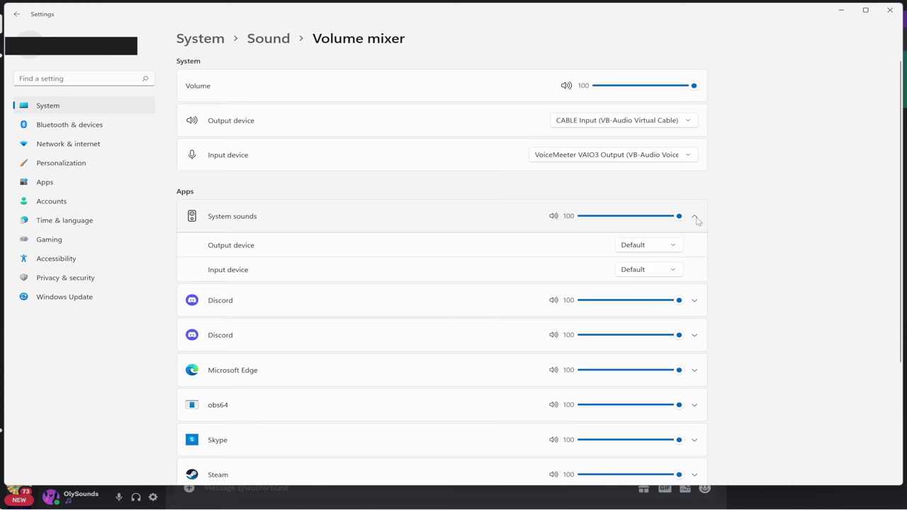
left_click(695, 218)
left_click(695, 253)
left_click(695, 253)
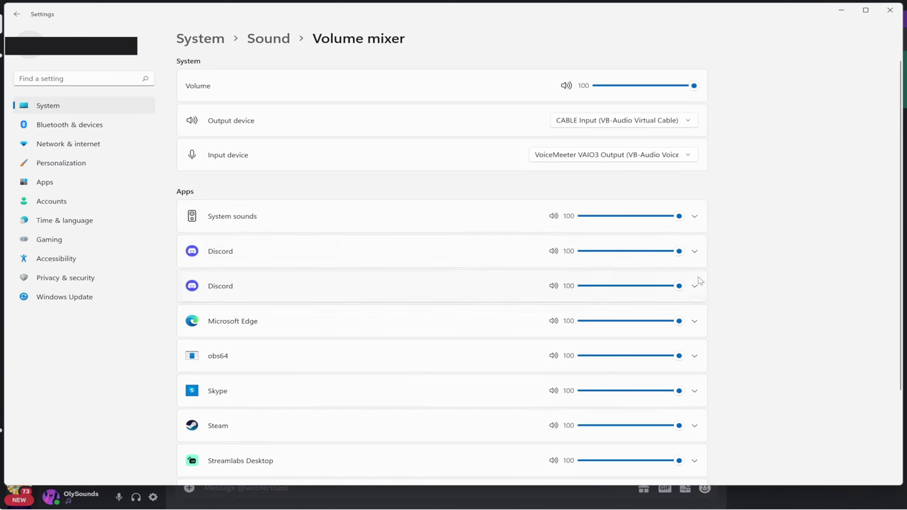
left_click(698, 286)
left_click(698, 287)
- Inspect Microsoft Edge's and obs64's output and input devices, all still Default
left_click(696, 321)
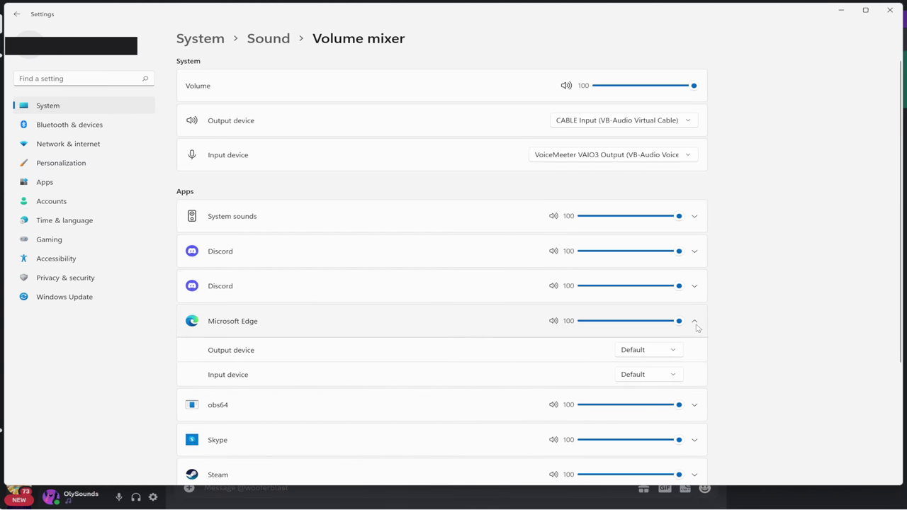
left_click(696, 321)
scroll(731, 328, "down", 3)
left_click(695, 209)
left_click(695, 209)
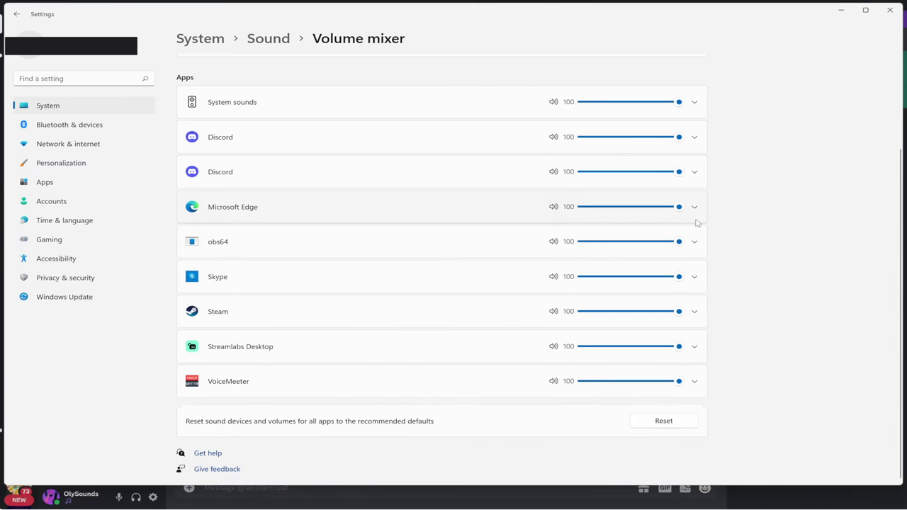
left_click(694, 240)
left_click(695, 242)
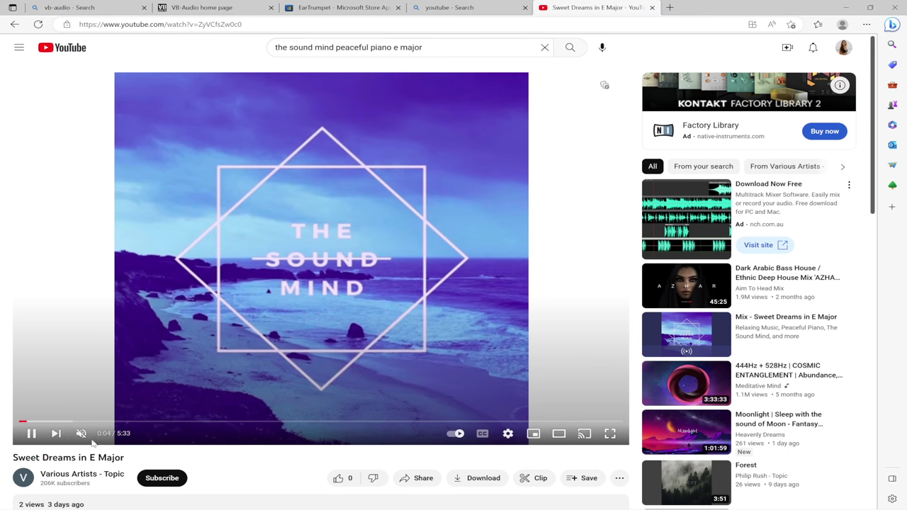
- Keep 'Sweet Dreams in E Major' playing, viewing it full screen and then exiting
left_click_drag(23, 457, 124, 457)
scroll(160, 457, "down", 2)
scroll(160, 314, "up", 2)
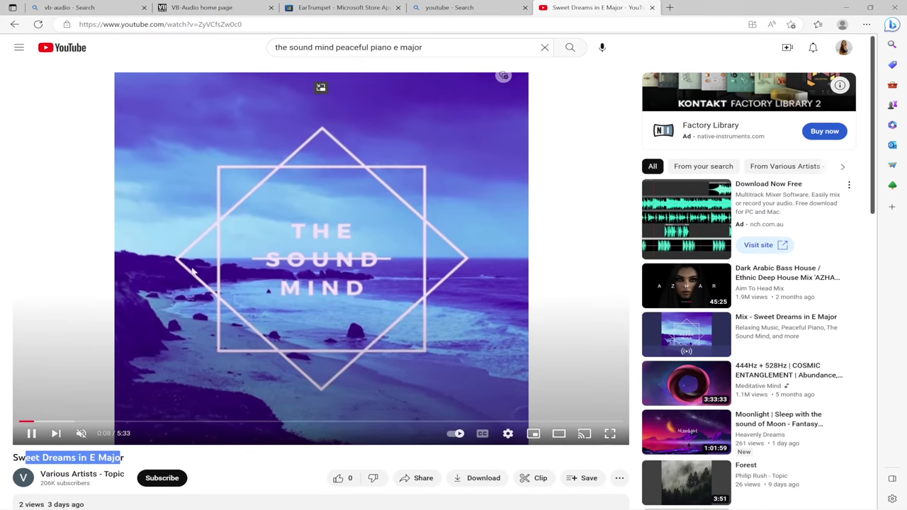
double_click(485, 342)
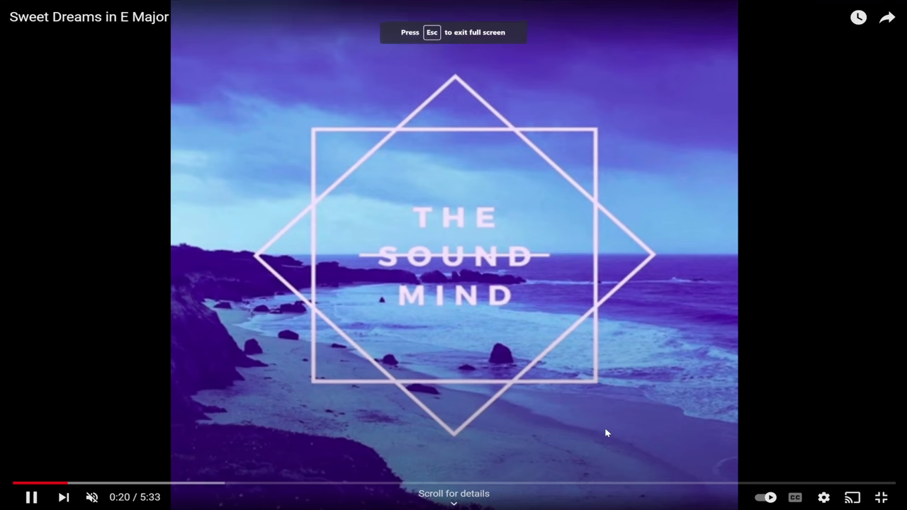
left_click(882, 499)
left_click(786, 500)
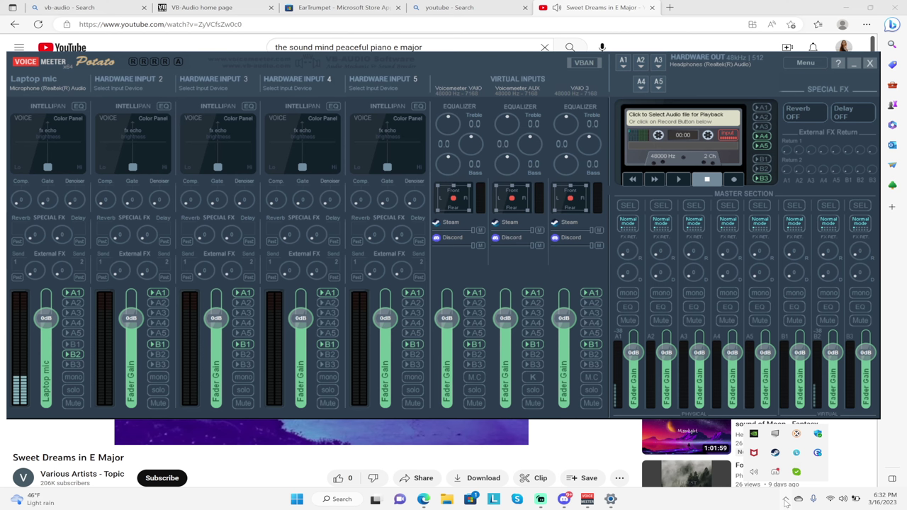
- In EarTrumpet, confirm Edge plays to CABLE Input and review its playback device options
left_click(786, 500)
left_click(786, 500)
left_click(754, 471)
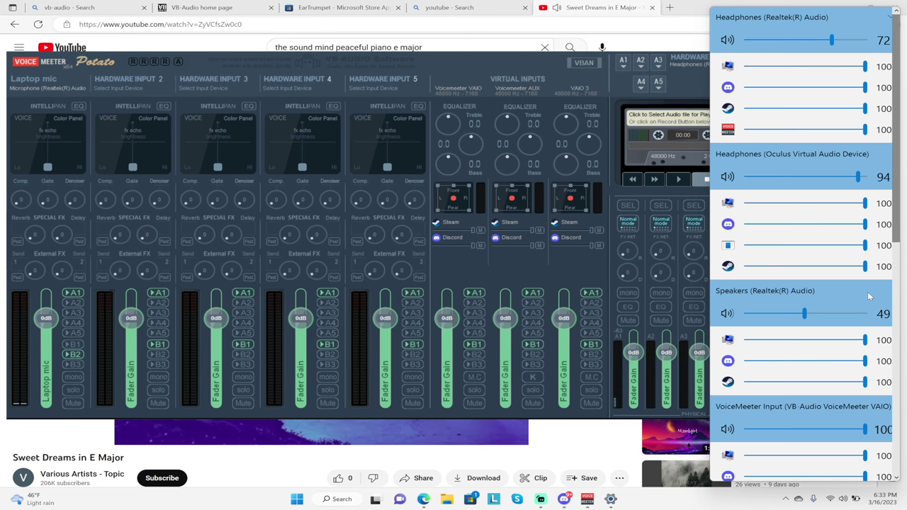
scroll(869, 296, "down", 10)
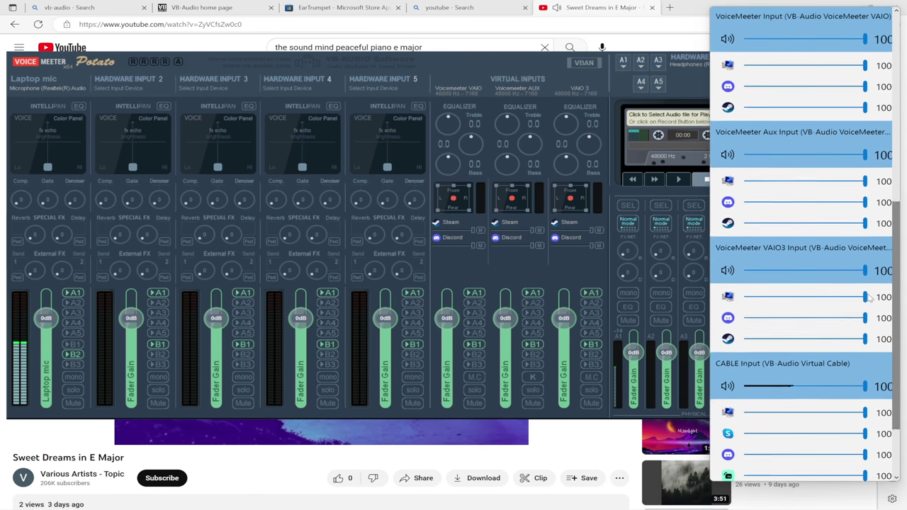
scroll(869, 298, "down", 3)
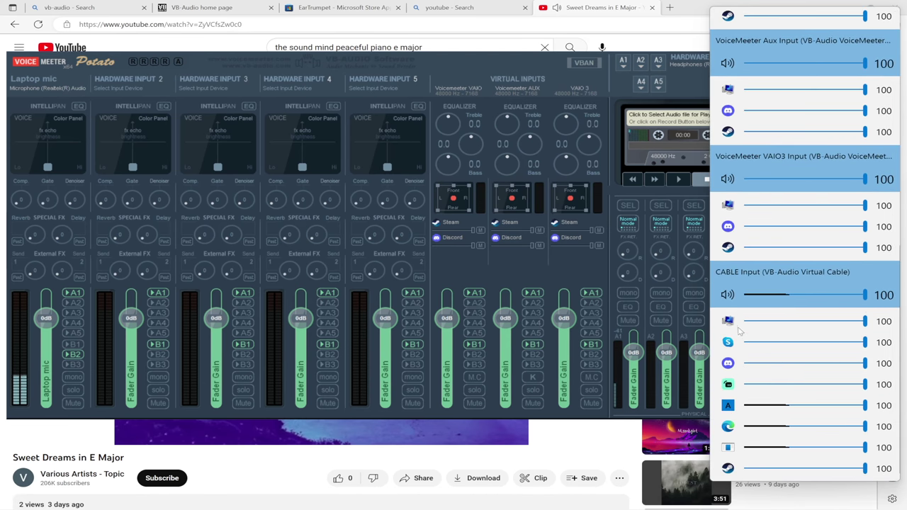
left_click(727, 428)
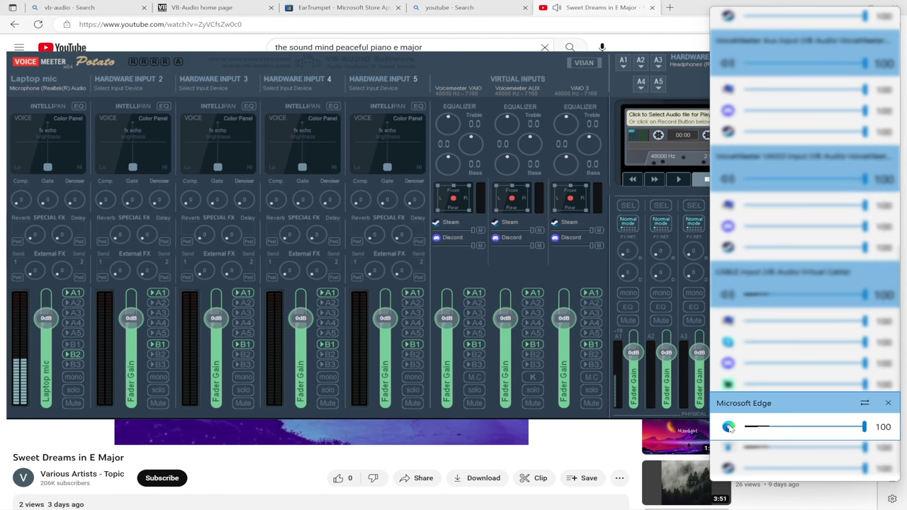
left_click(863, 404)
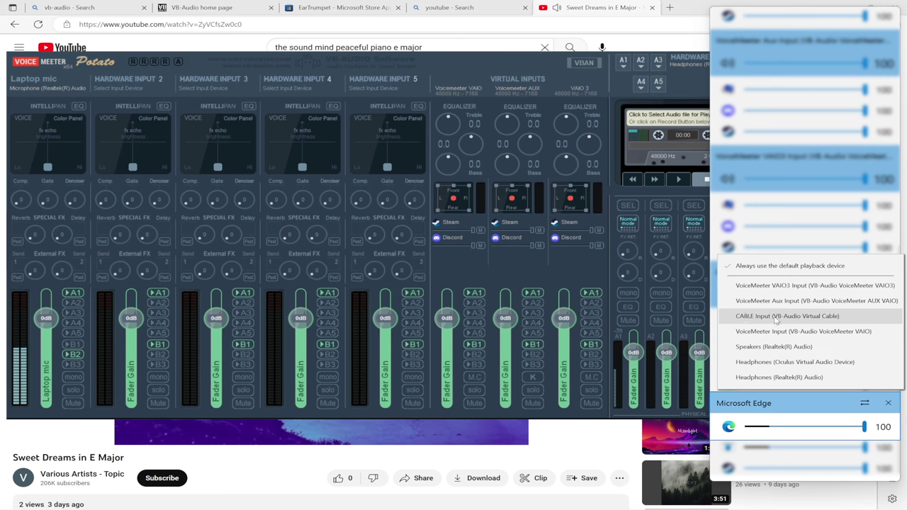
left_click(748, 320)
left_click(131, 89)
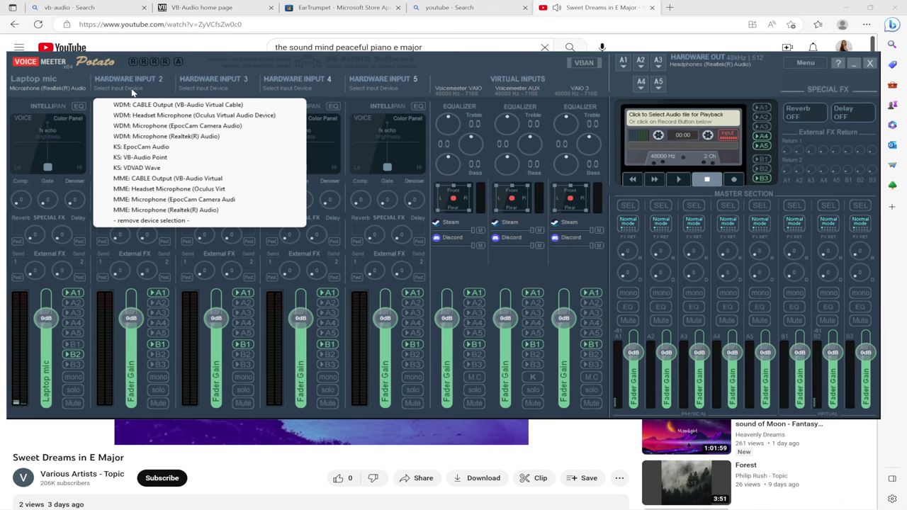
- Set Hardware Input 2's device to WDM: CABLE Output, toggling B2 on and back off
left_click(203, 62)
left_click(119, 93)
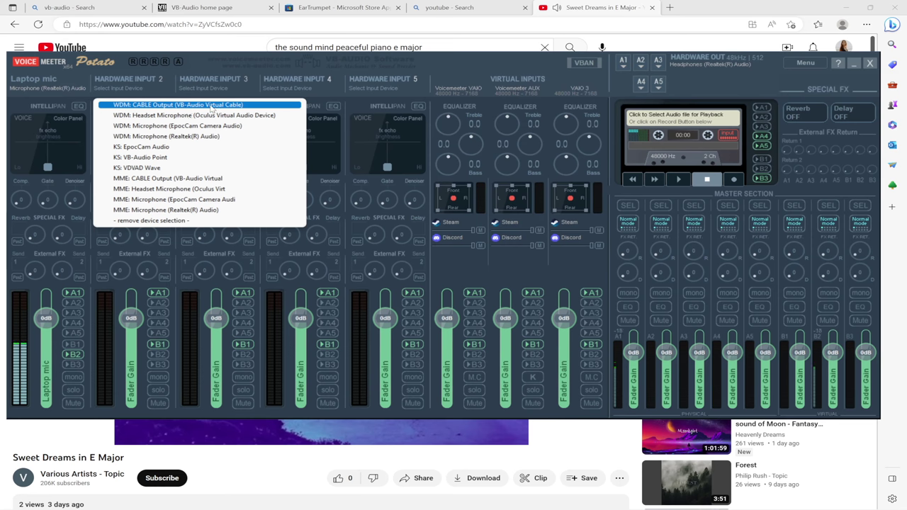
left_click(211, 107)
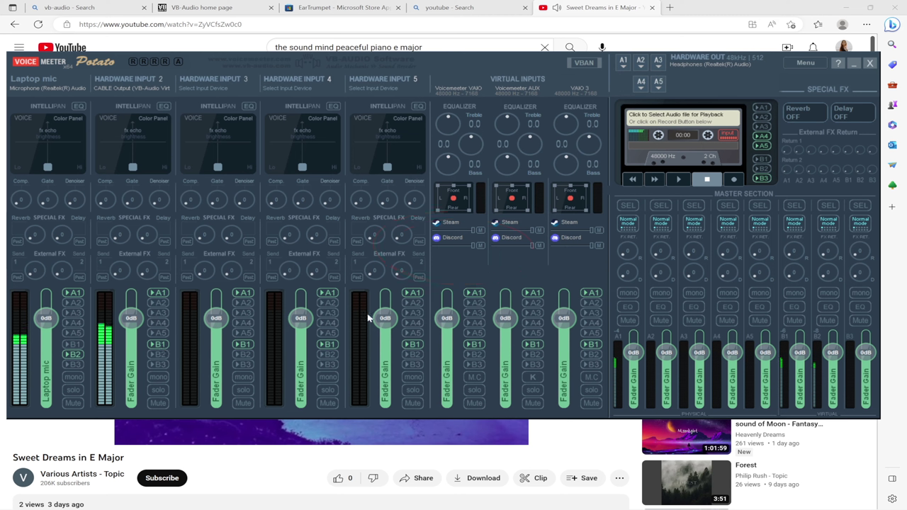
left_click(158, 356)
left_click(159, 355)
- Turn off B1 on Hardware Inputs 2–5, VAIO, AUX and VAIO3
left_click(161, 345)
left_click(244, 346)
left_click(327, 345)
left_click(414, 345)
left_click(477, 346)
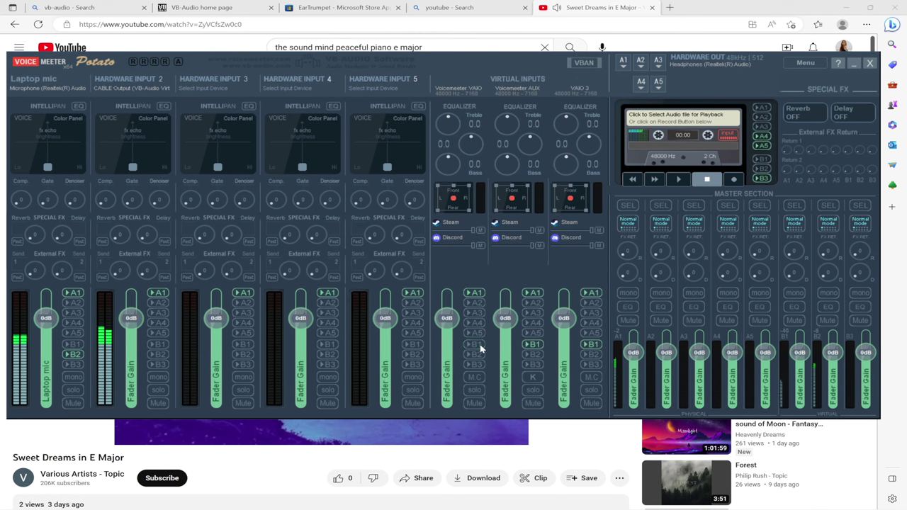
left_click(533, 345)
left_click(592, 345)
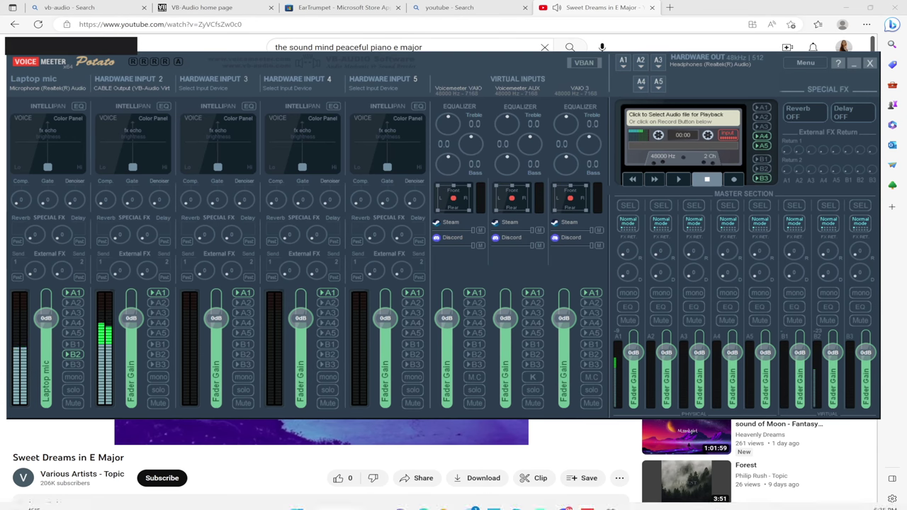
- Open Windows Sound settings from the tray and launch the classic Sound control panel
mouse_move(807, 500)
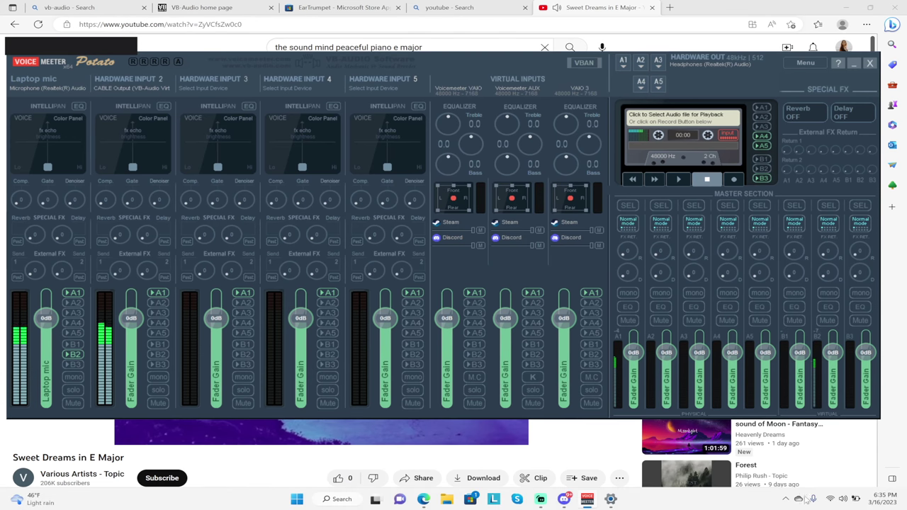
right_click(843, 500)
left_click(824, 473)
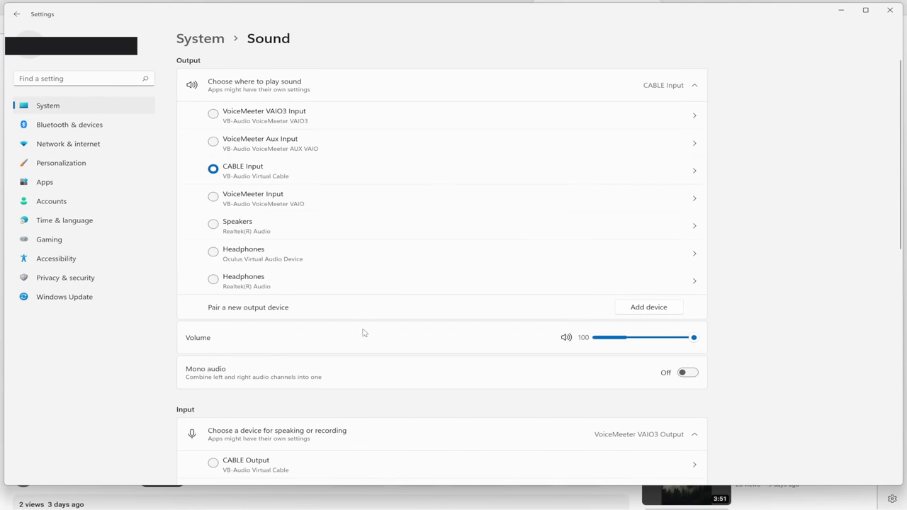
scroll(324, 378, "down", 6)
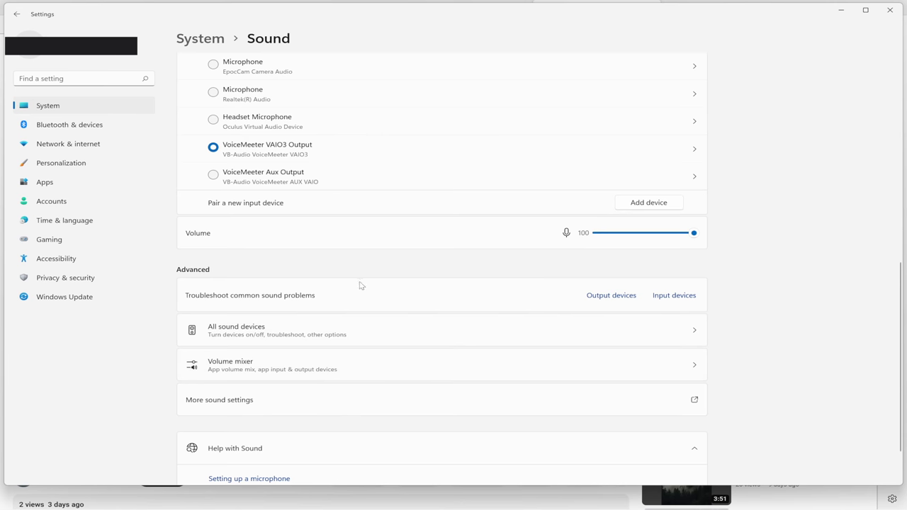
scroll(359, 285, "down", 1)
left_click(237, 340)
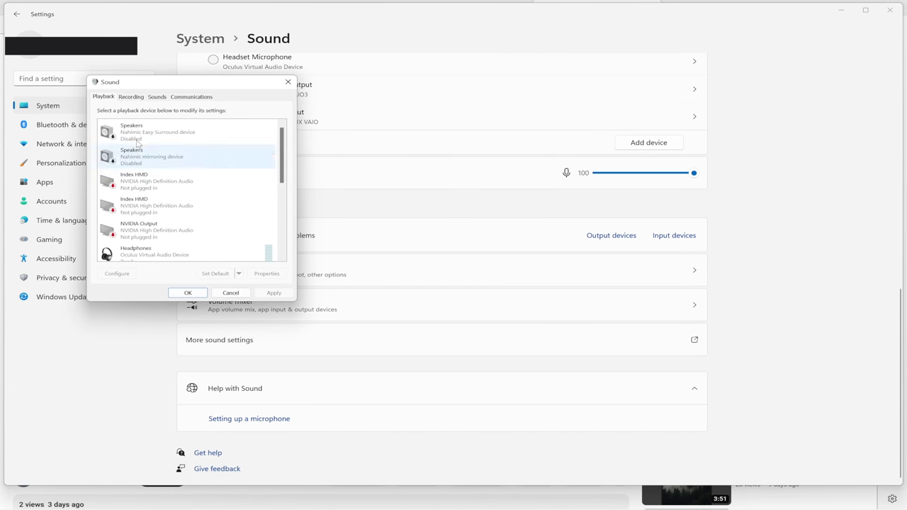
- Center the Sound dialog and select the Realtek Headphones playback device
left_click_drag(220, 83, 534, 130)
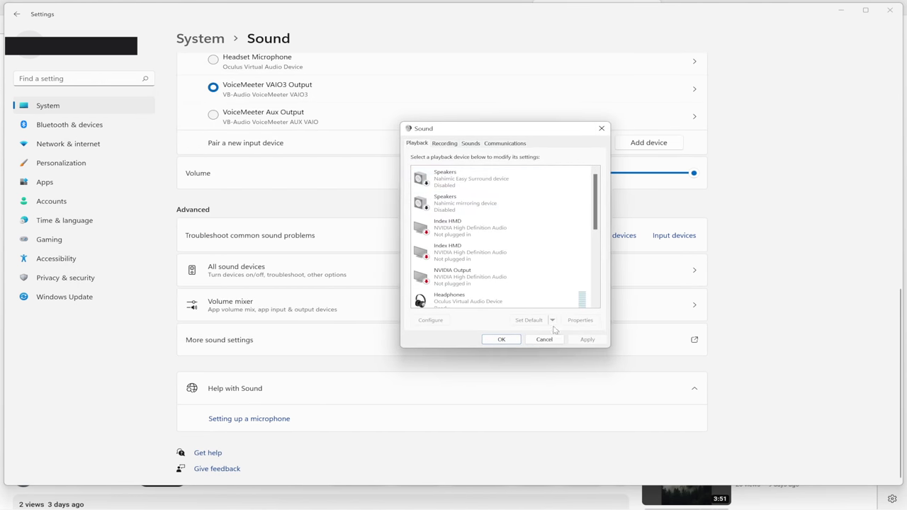
mouse_move(882, 505)
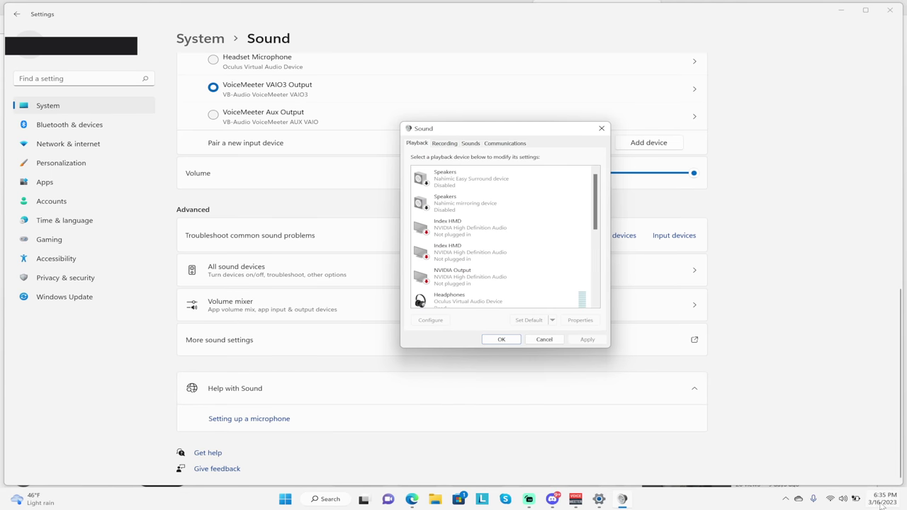
right_click(844, 500)
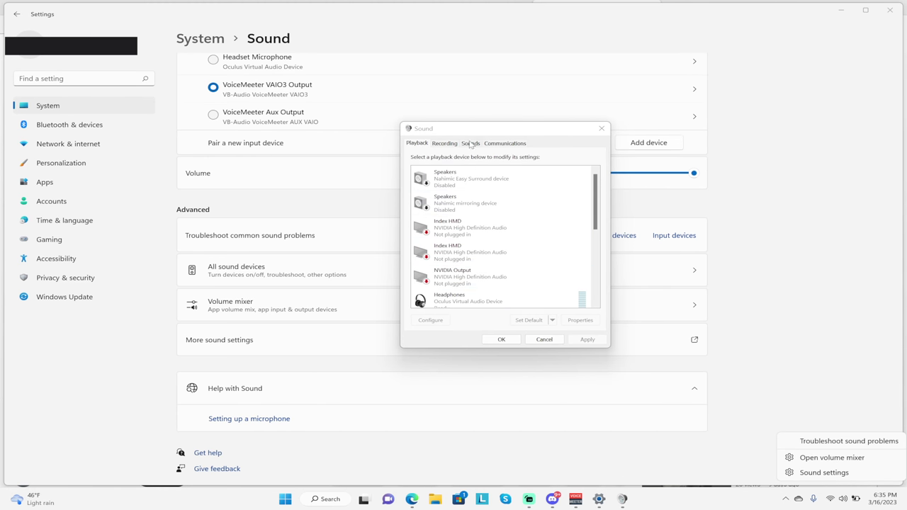
scroll(497, 234, "down", 2)
left_click(468, 207)
scroll(469, 236, "up", 1)
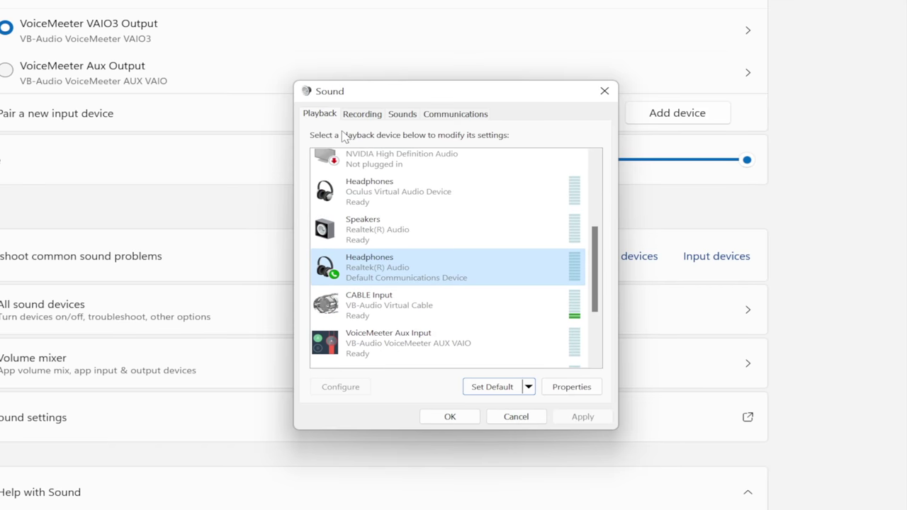
- Make VoiceMeeter Aux Input the default communication playback device and confirm with OK
scroll(482, 303, "down", 2)
left_click_drag(596, 297, 606, 345)
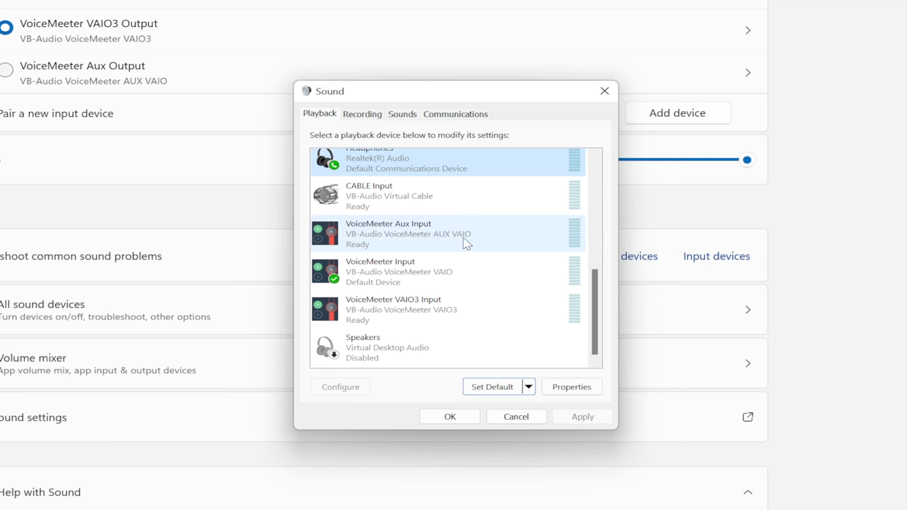
right_click(417, 243)
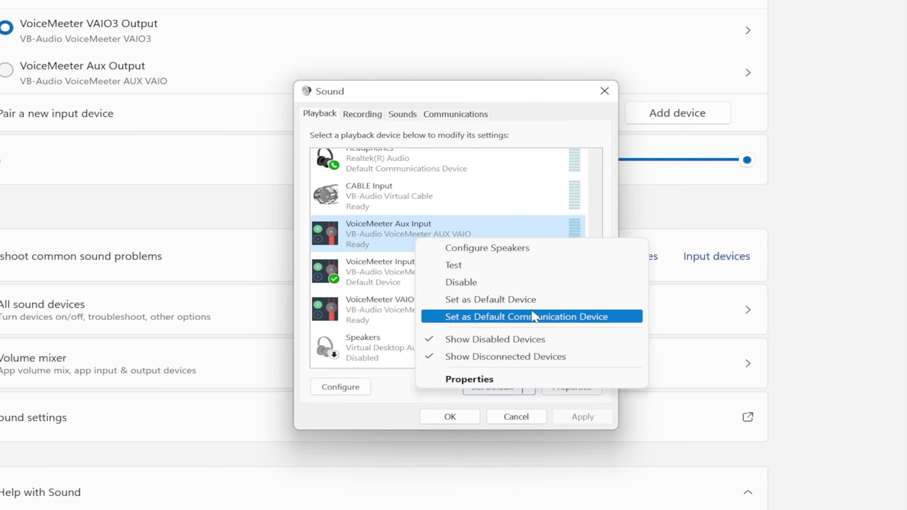
right_click(390, 250)
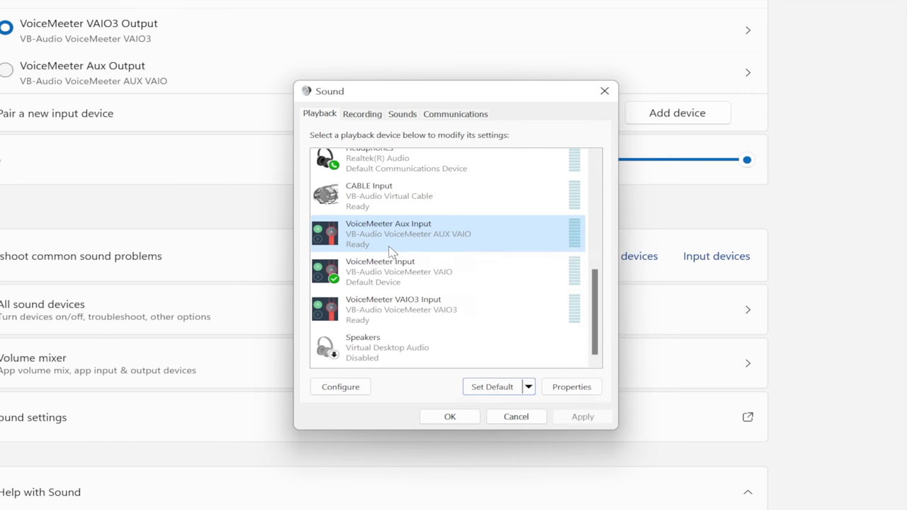
right_click(390, 248)
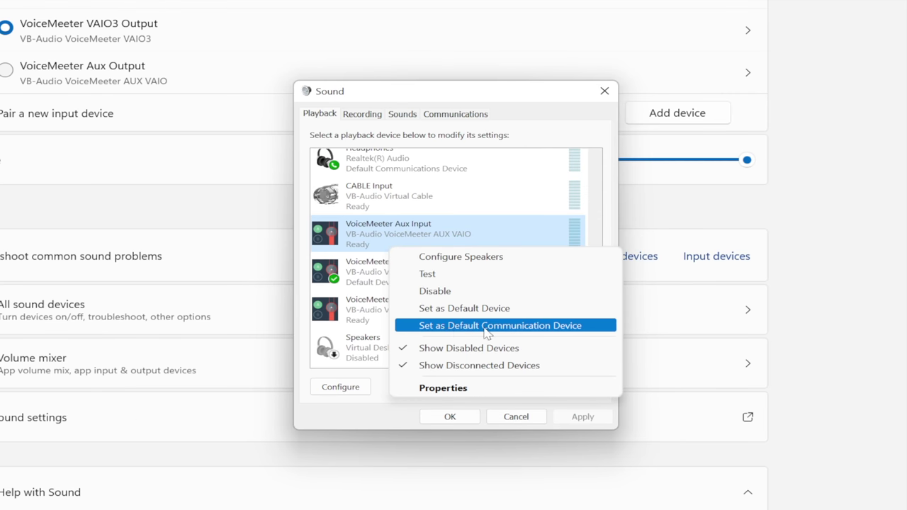
left_click(550, 331)
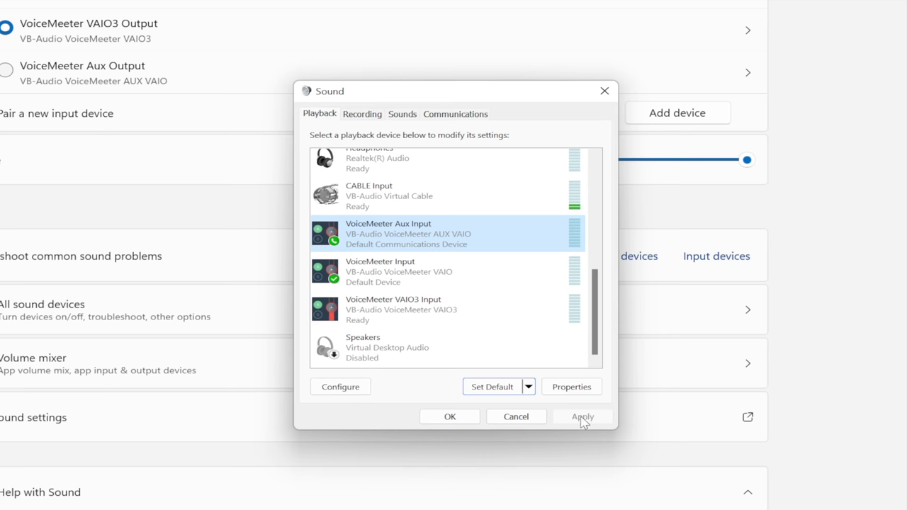
left_click(448, 417)
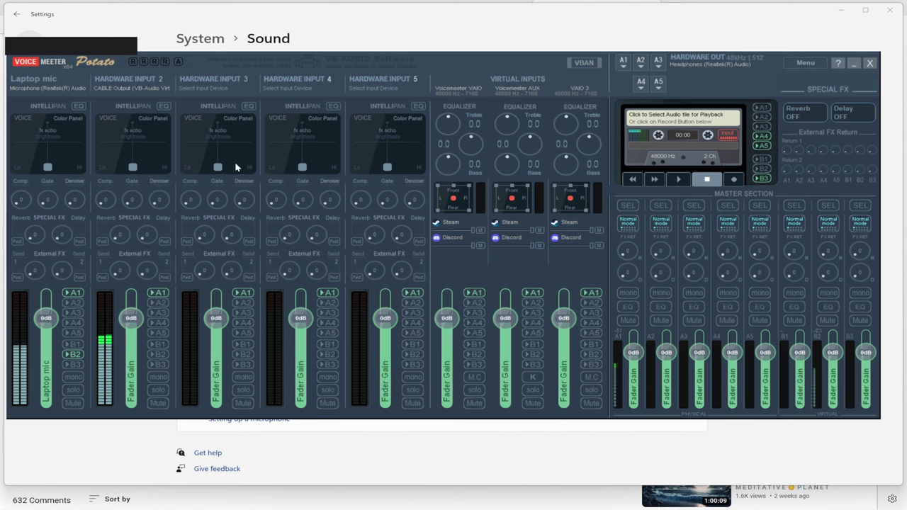
- Rename the VAIO strip 'Comms' and hardware input 2 'Desktop', then route Comms to bus B2
left_click(459, 84)
type("Comm")
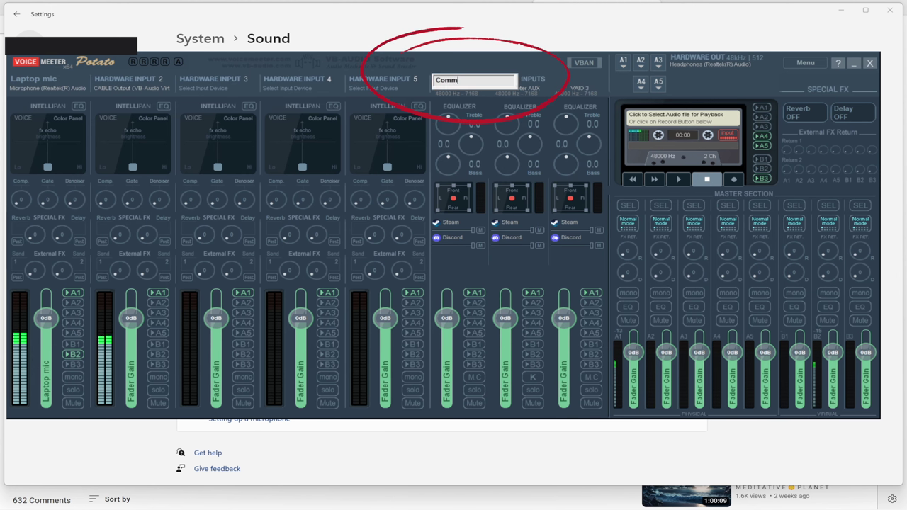
type("s")
key("Return")
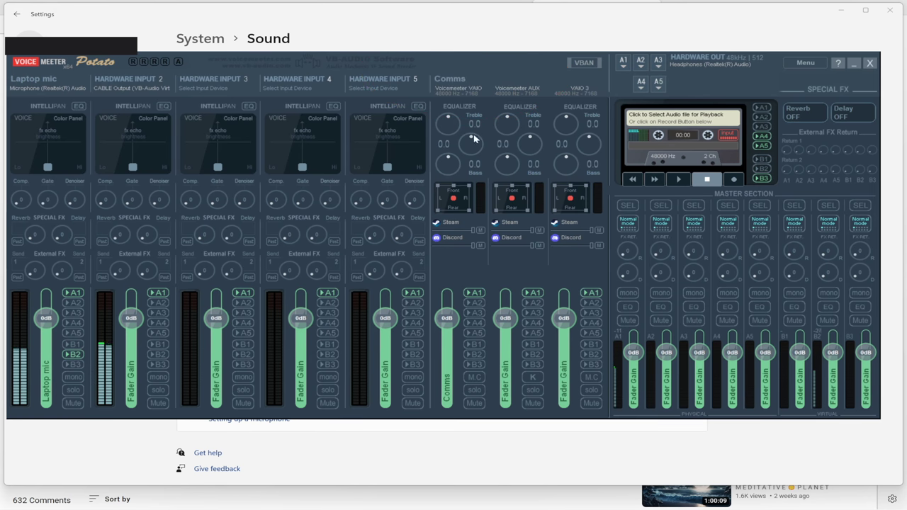
left_click(157, 78)
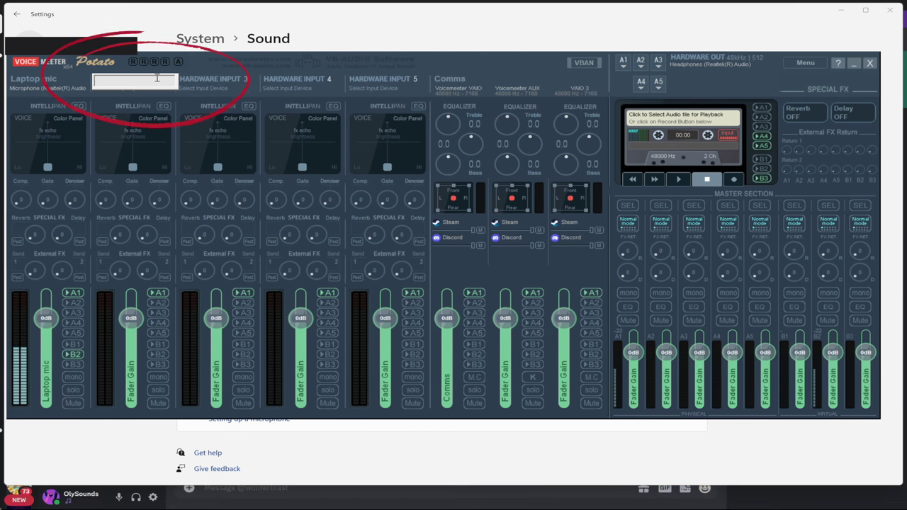
type("Desttop")
key("Return")
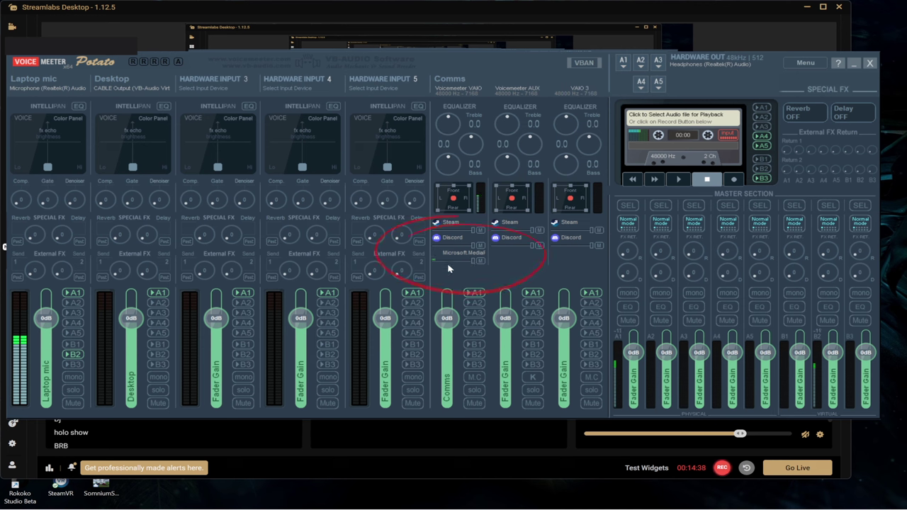
left_click(479, 358)
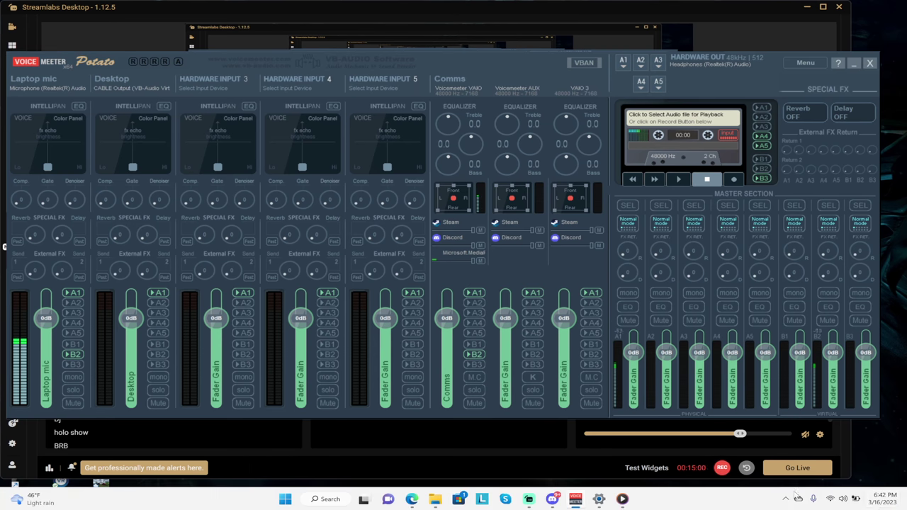
- In EarTrumpet, switch Media Player's output to VoiceMeeter Input (VB-Audio VoiceMeeter VAIO) and close the mixer
left_click(786, 498)
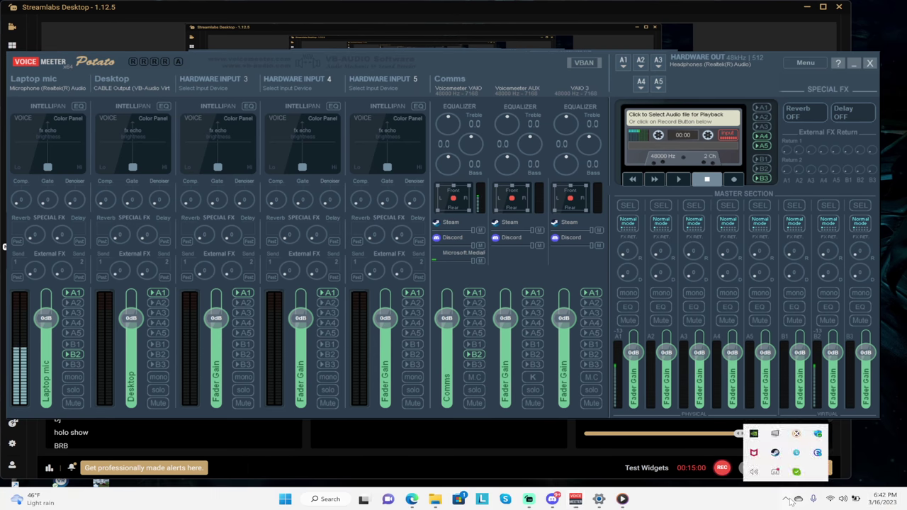
left_click(755, 473)
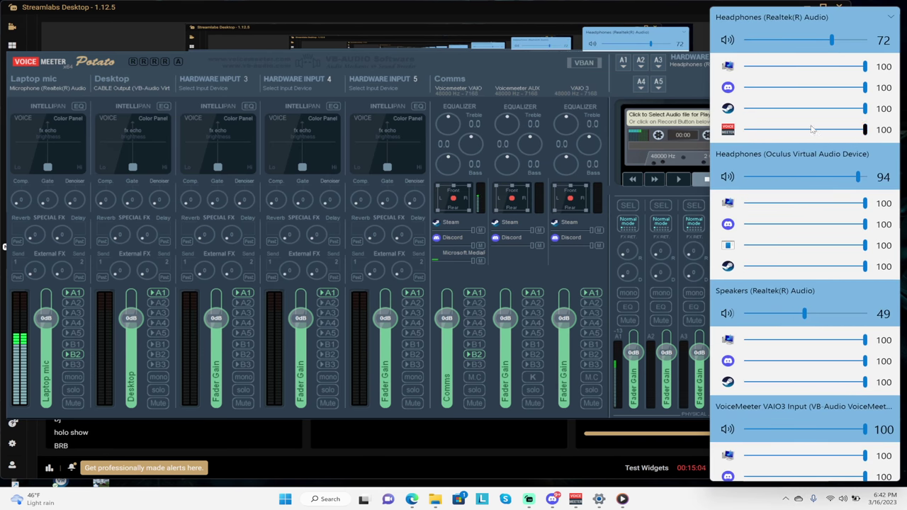
scroll(772, 212, "down", 1)
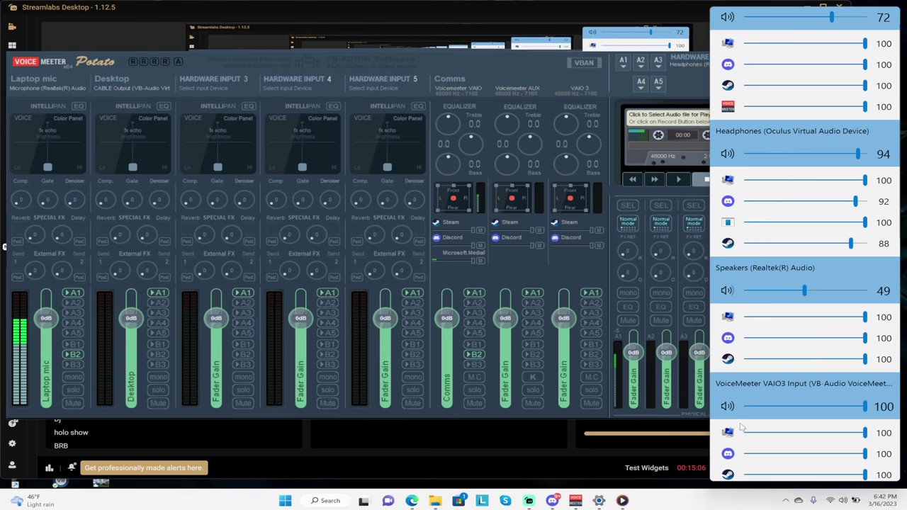
scroll(741, 427, "down", 5)
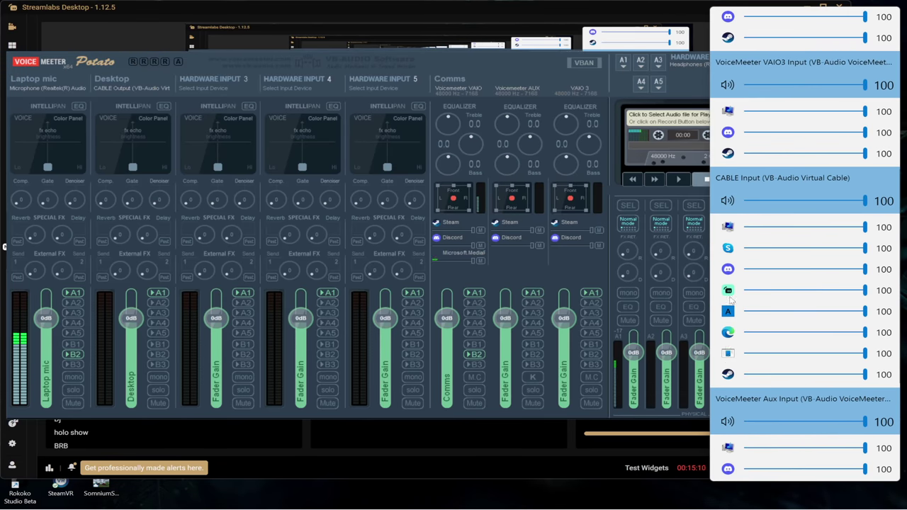
scroll(732, 300, "down", 3)
left_click(830, 392)
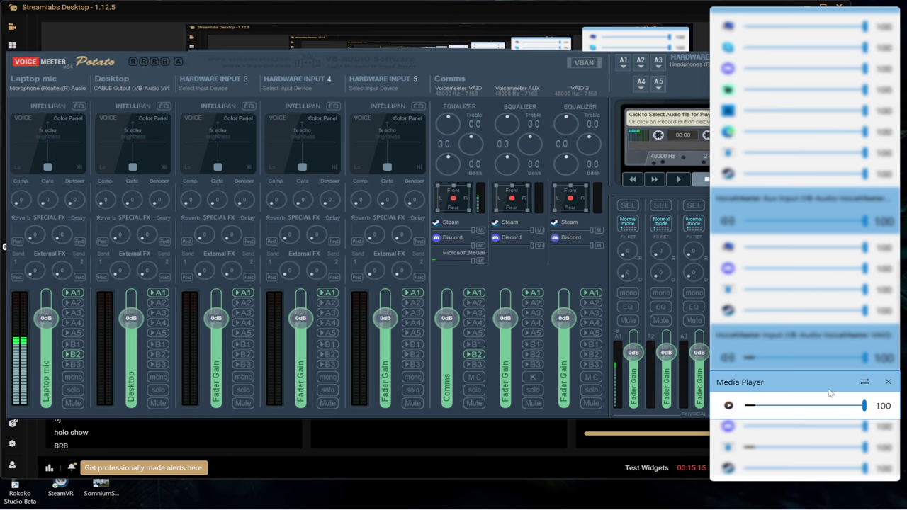
left_click(865, 383)
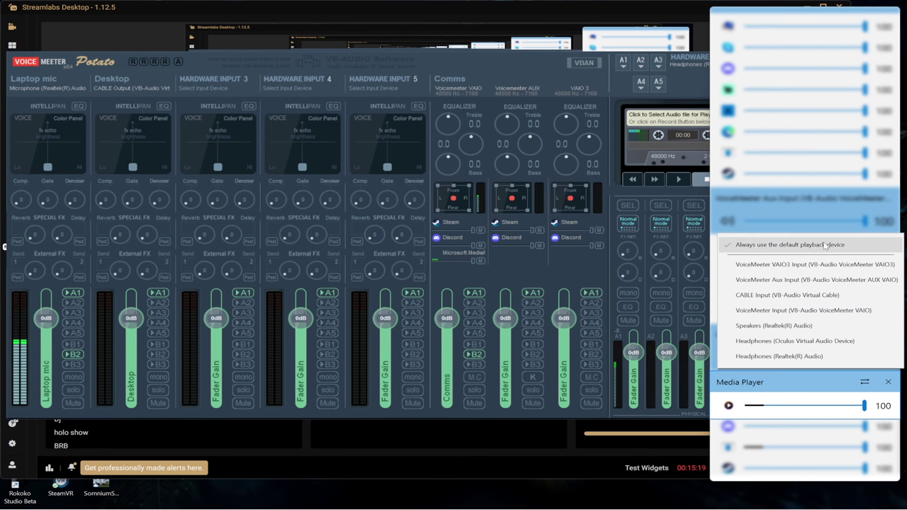
left_click(870, 312)
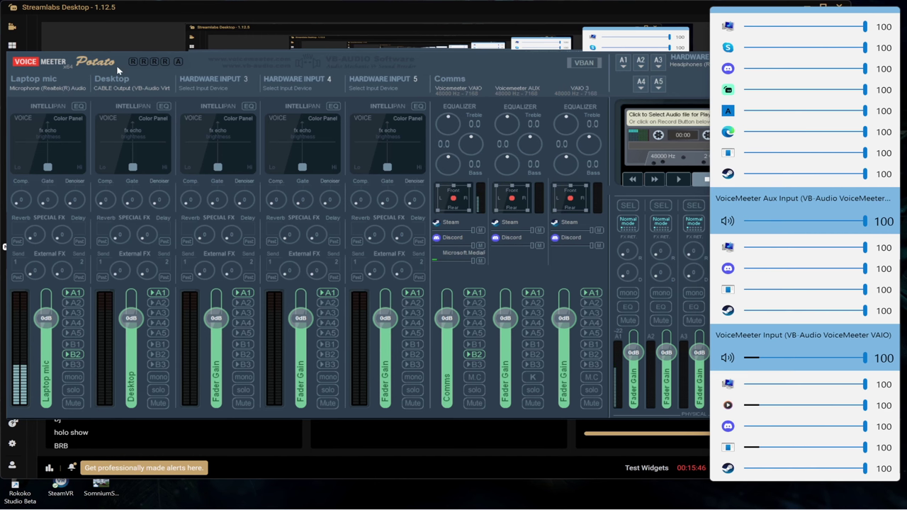
left_click(651, 238)
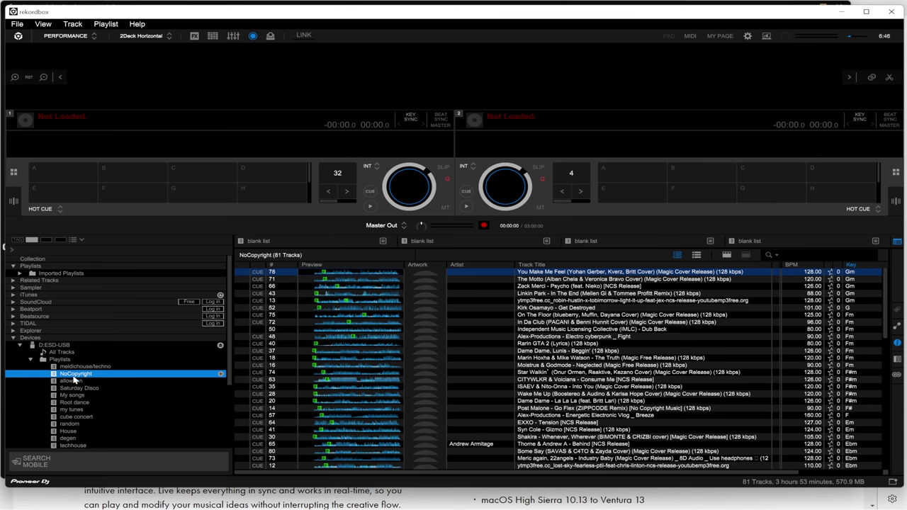
- Load 'You Make Me Feel' into deck 1 and start it from hot cue A
left_click(531, 272)
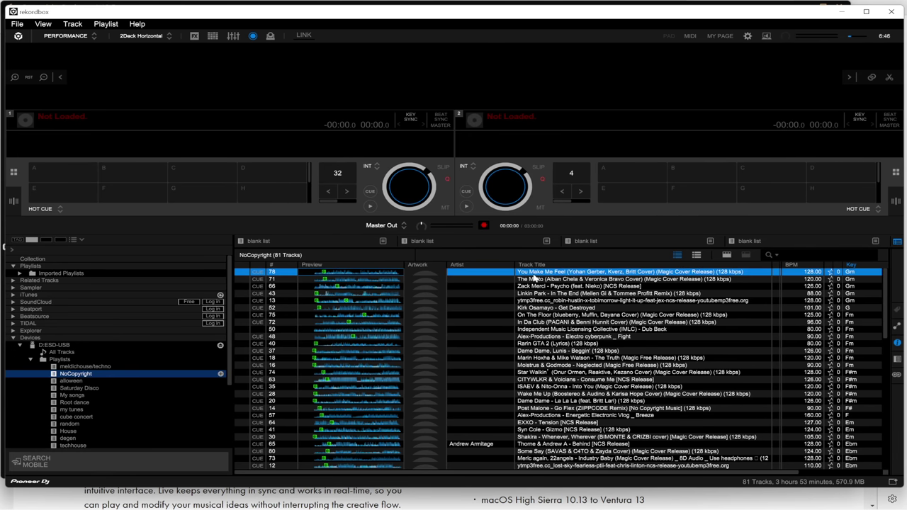
double_click(532, 272)
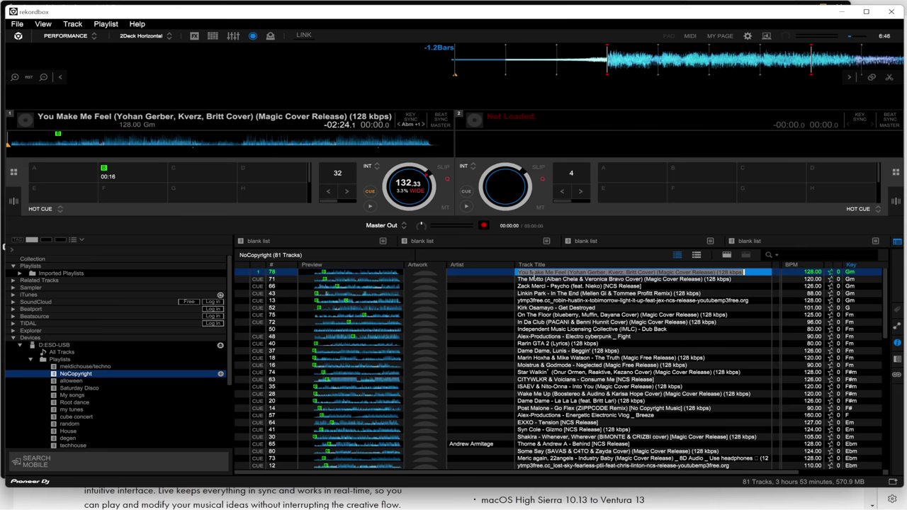
key("1")
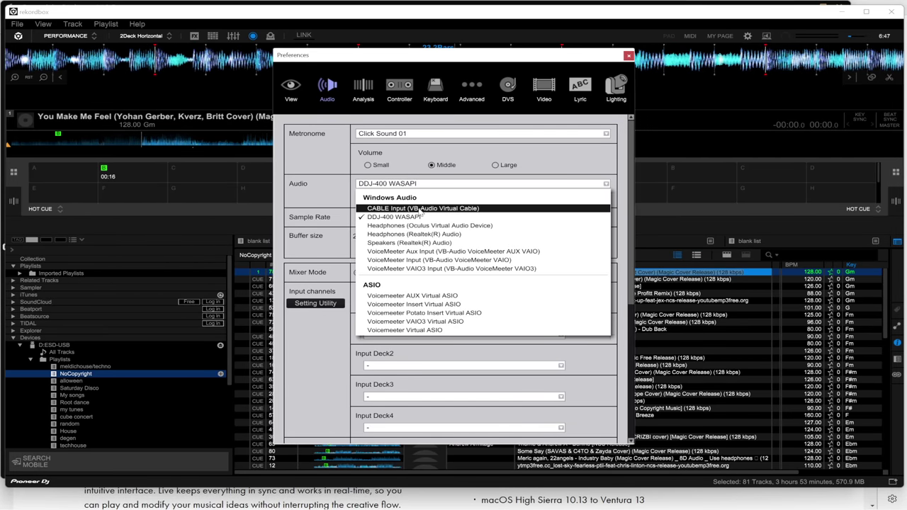
- Set rekordbox's audio output device to VoiceMeeter VAIO3 Input
left_click(451, 267)
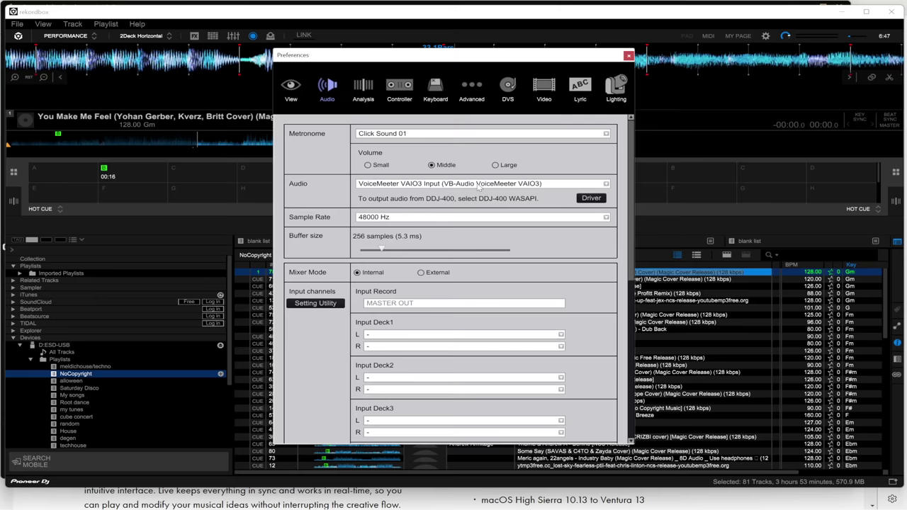
left_click(482, 184)
key("alt+Tab")
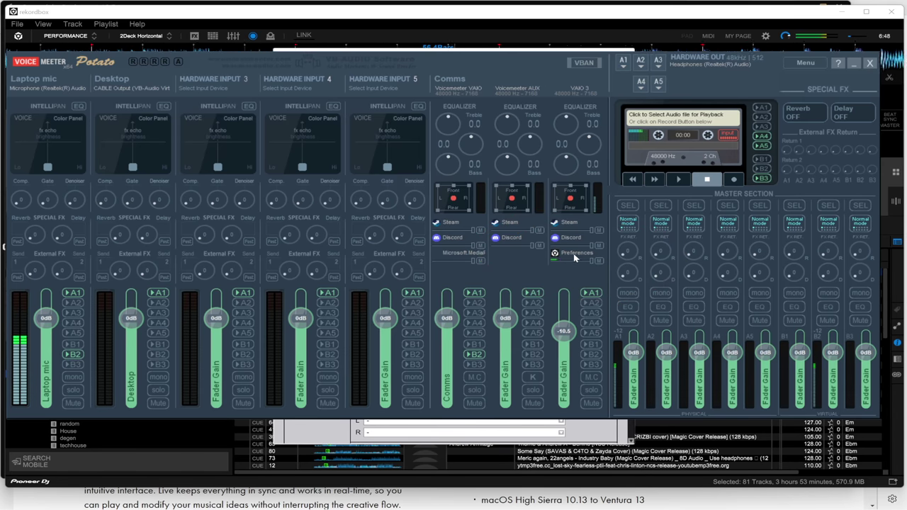
- Name the third virtual strip 'DDJ 400' and send it to bus B2
left_click(579, 78)
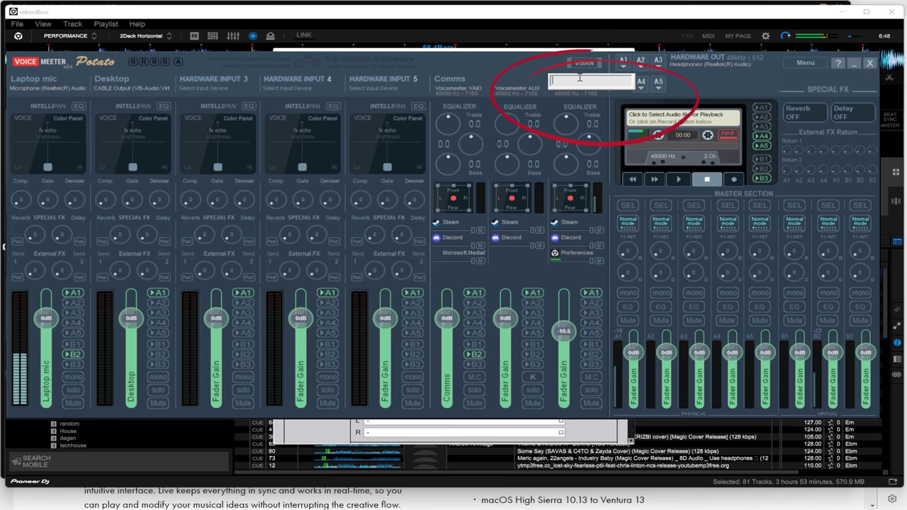
type("DJ")
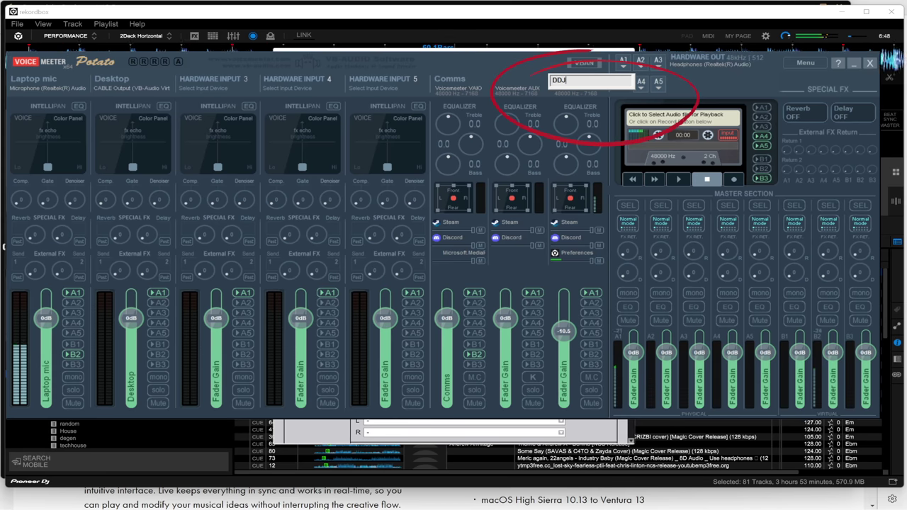
type(" 40")
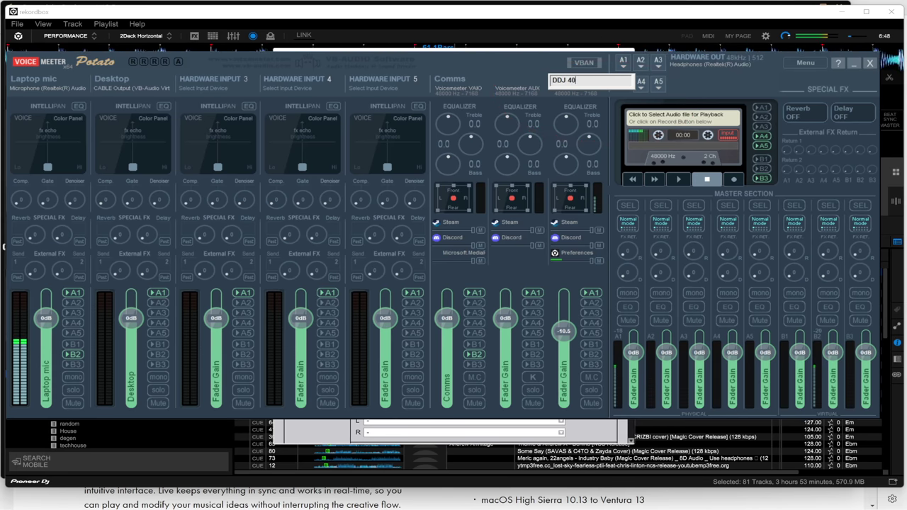
type("0")
key("Return")
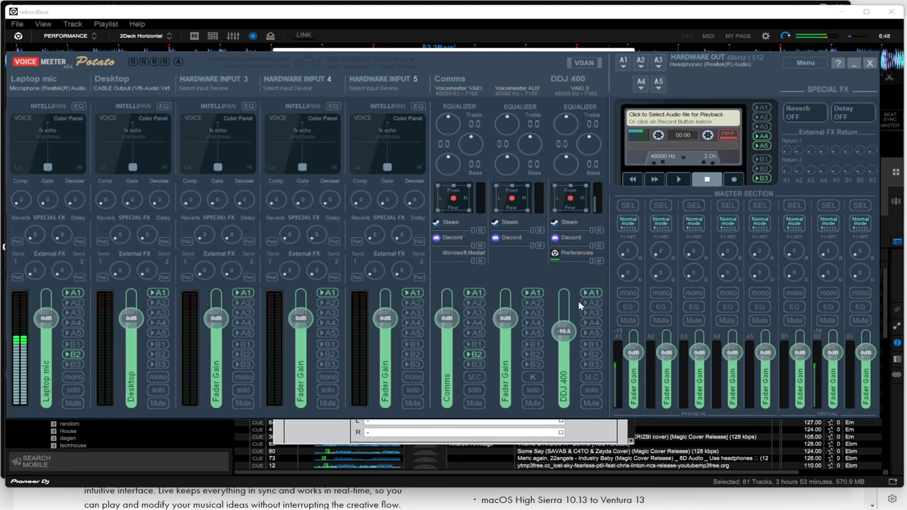
left_click(592, 356)
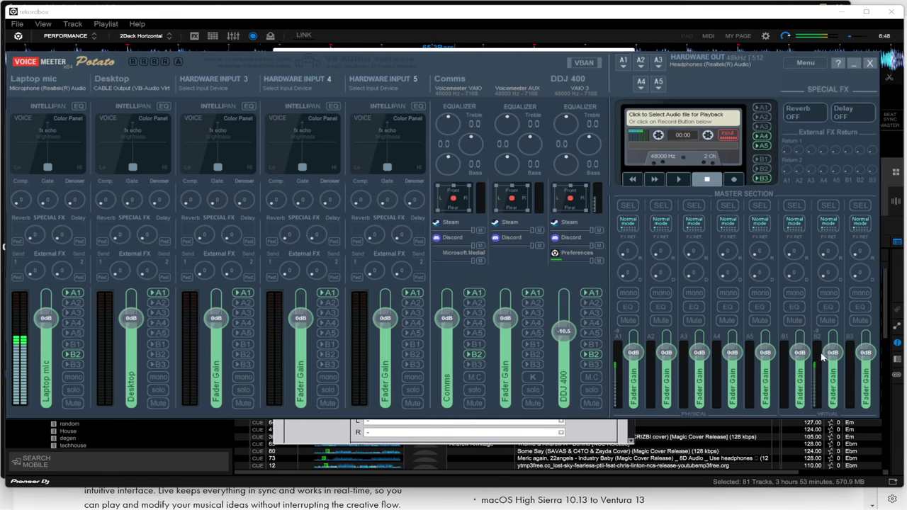
- Lower the B2 master to -7.9 dB, cap the Laptop mic level, and set Comms to -5 dB
mouse_move(832, 353)
left_mouse_down()
mouse_move(832, 375)
mouse_move(832, 349)
mouse_move(834, 358)
left_mouse_up()
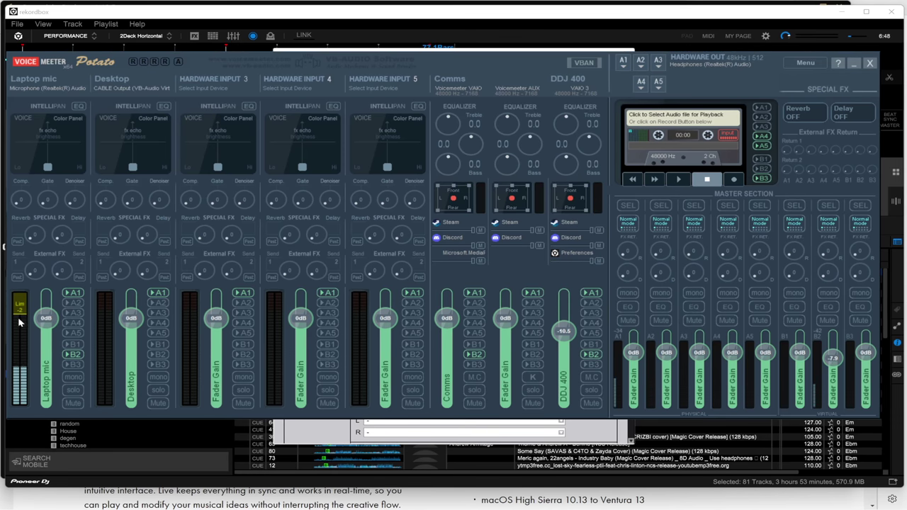
left_click(21, 310)
left_click(22, 306)
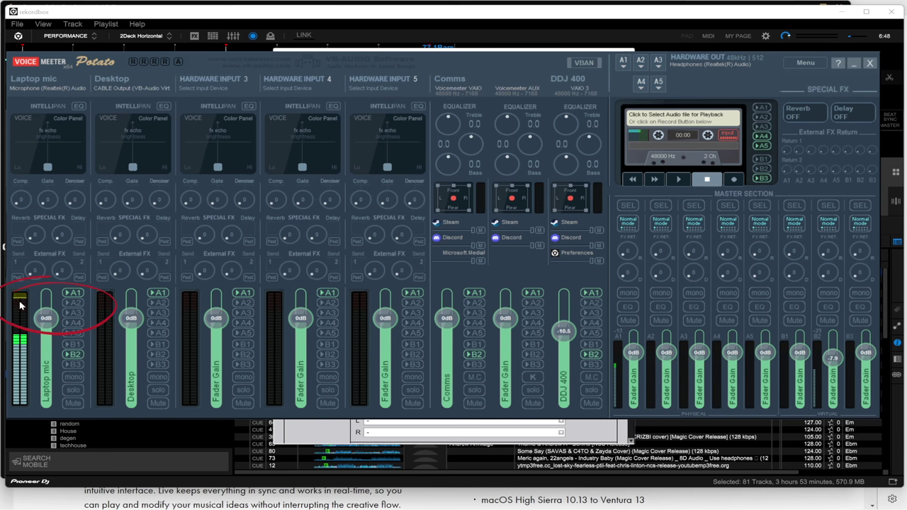
left_click_drag(446, 318, 470, 298)
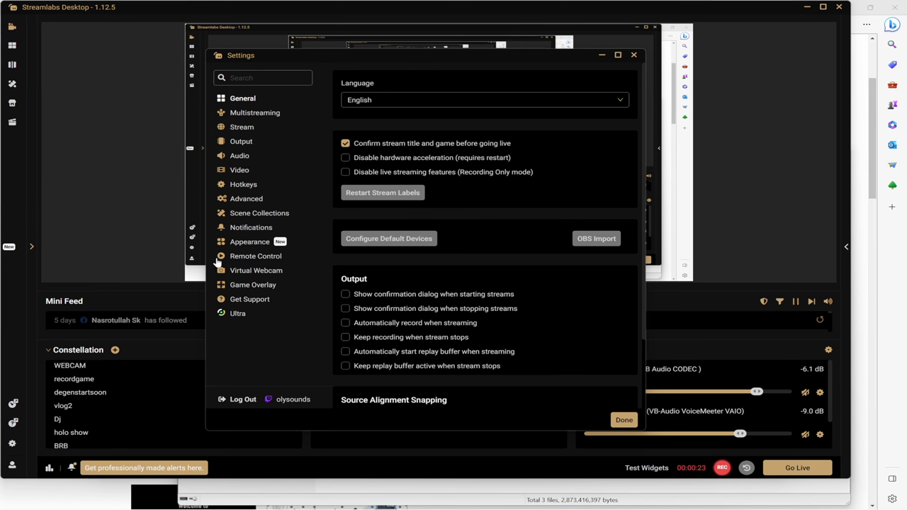
- Set Streamlabs desktop audio to VoiceMeeter Input and mic to VoiceMeeter Aux Output, then unmute it
left_click(245, 158)
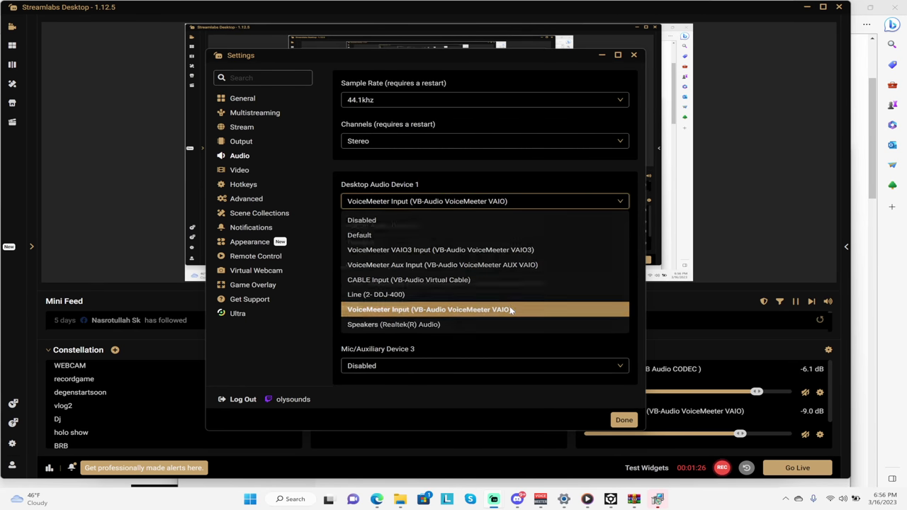
left_click(509, 312)
left_click(514, 284)
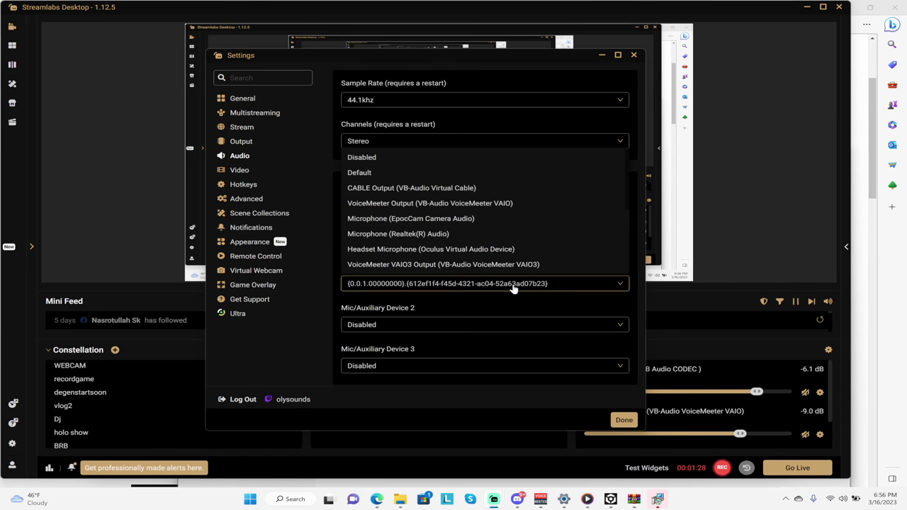
scroll(389, 272, "down", 1)
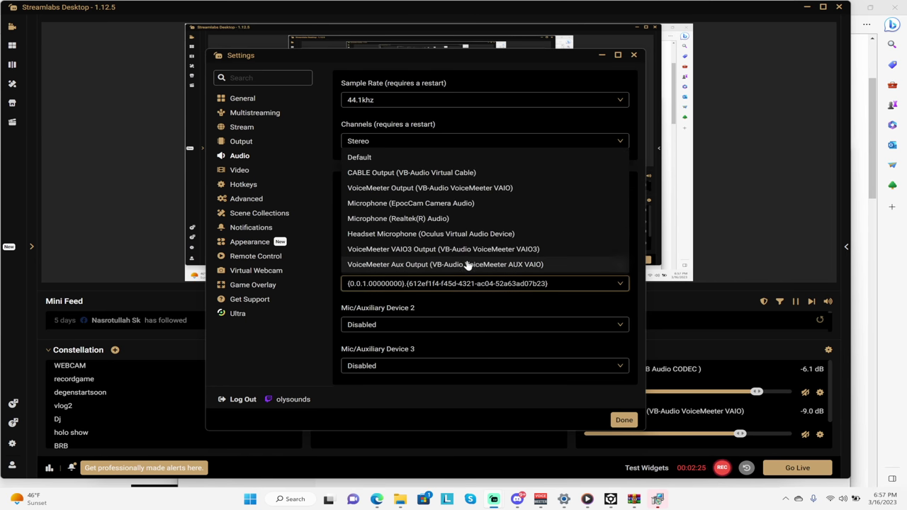
left_click(518, 266)
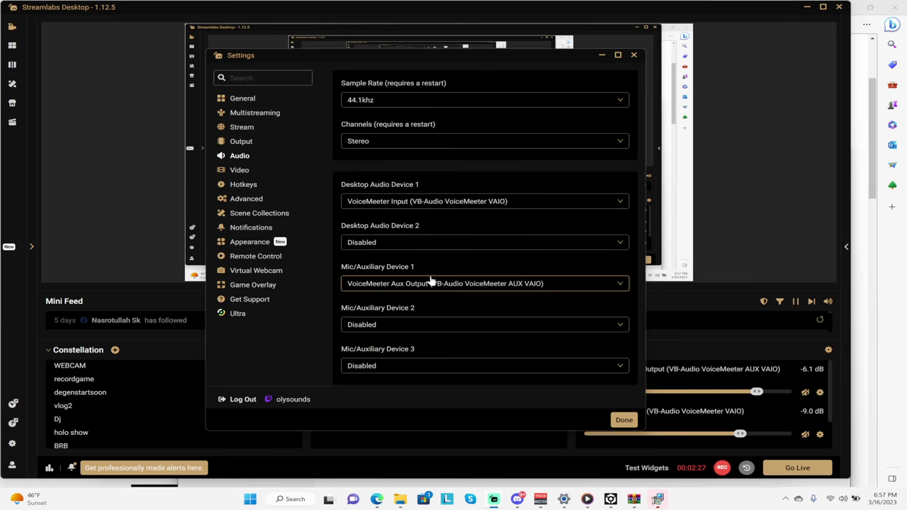
left_click(625, 423)
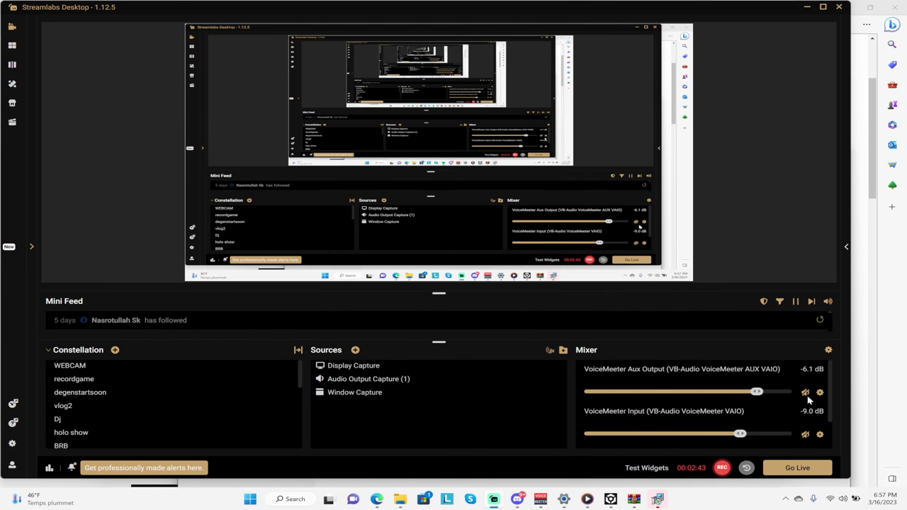
left_click(806, 394)
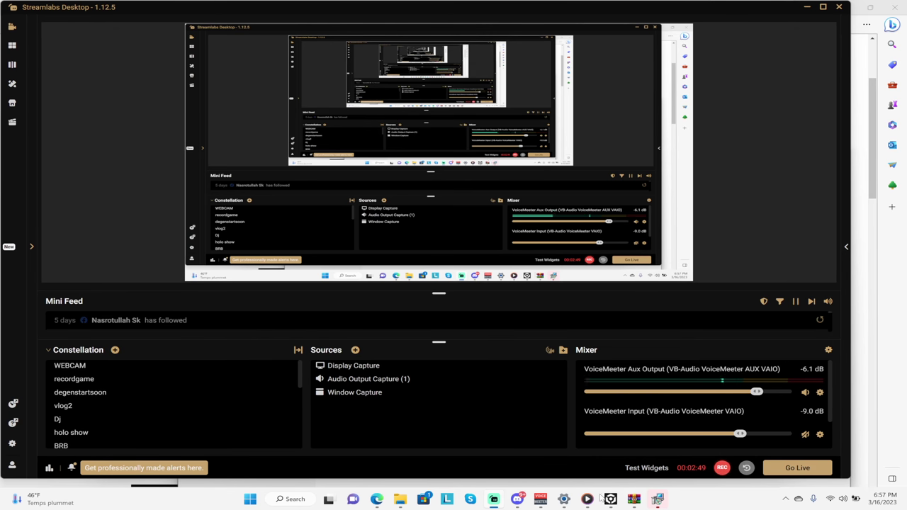
left_click(541, 499)
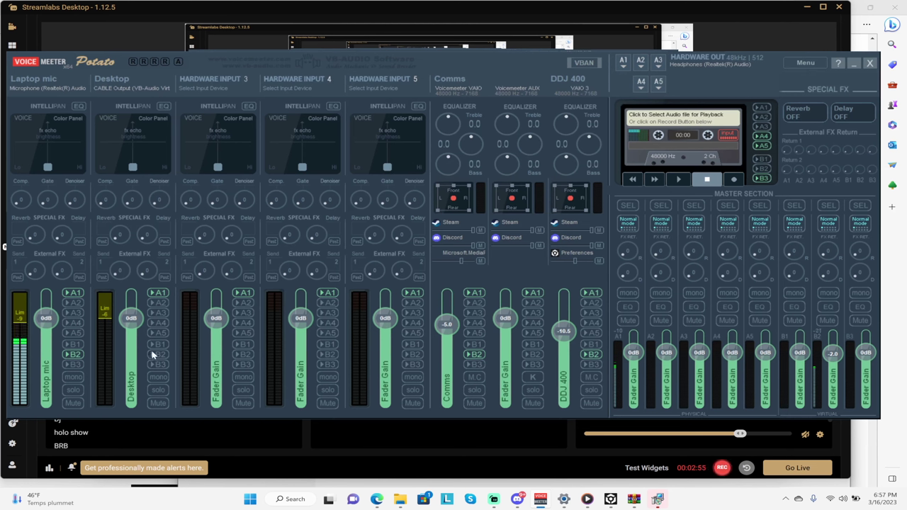
- Take the Laptop mic off bus B2 and bring Streamlabs Desktop back in front
left_click(73, 355)
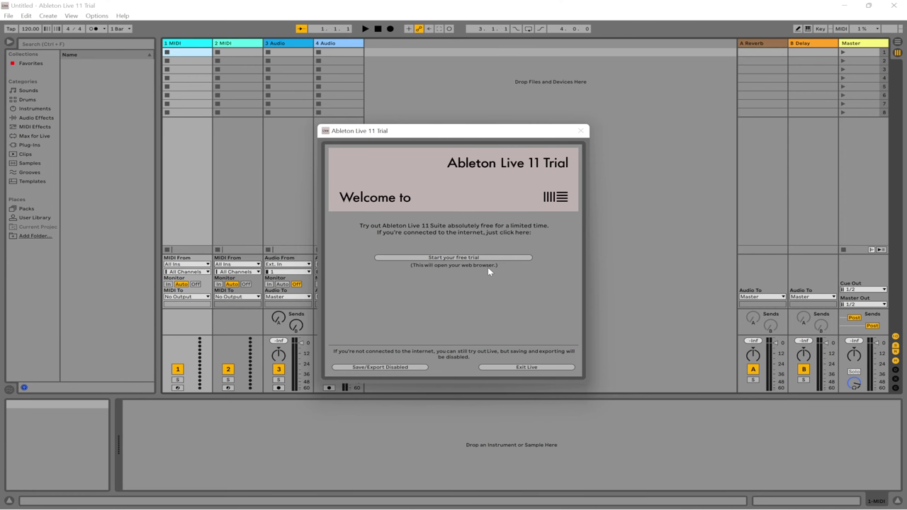
mouse_move(576, 507)
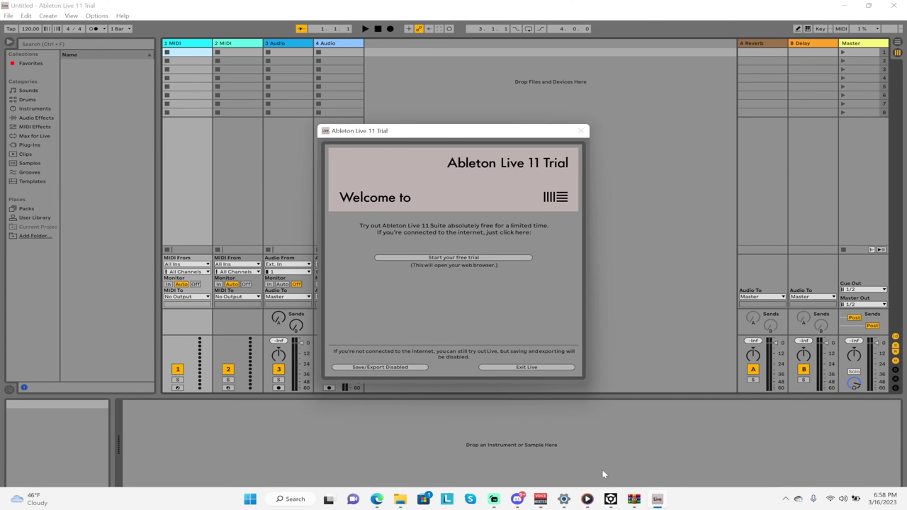
key("alt+Tab")
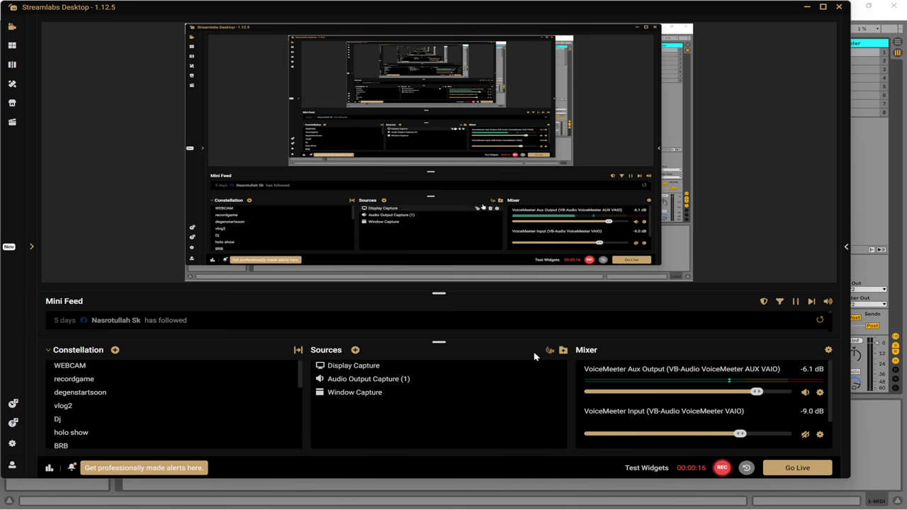
mouse_move(545, 506)
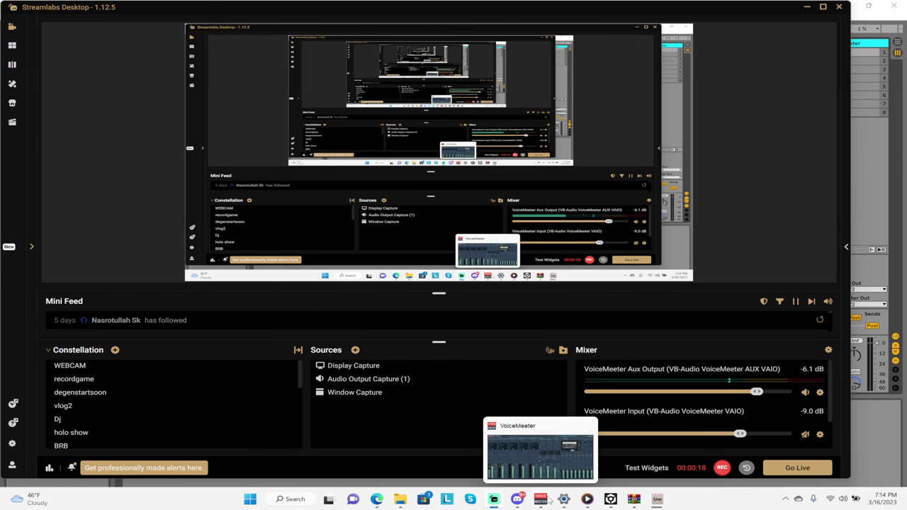
- Record a short Grand Piano clip into the arrangement from the song start
left_click(657, 499)
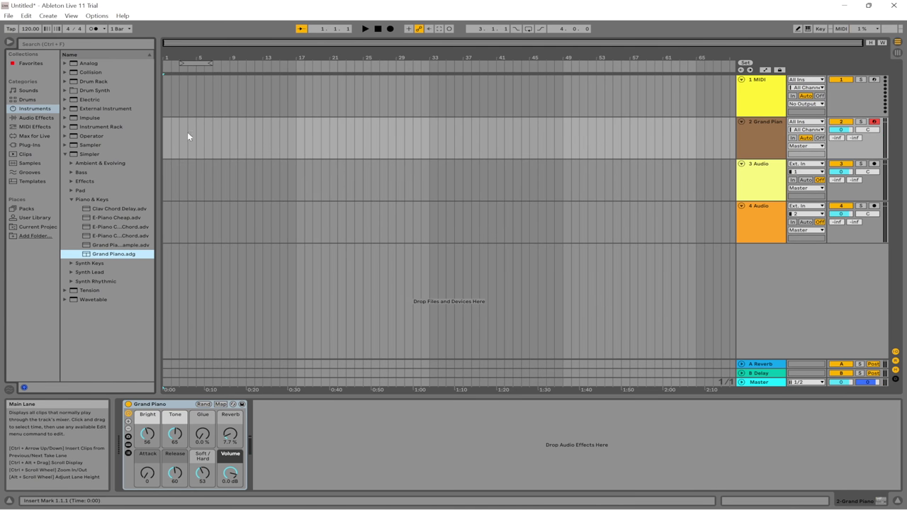
left_click(390, 29)
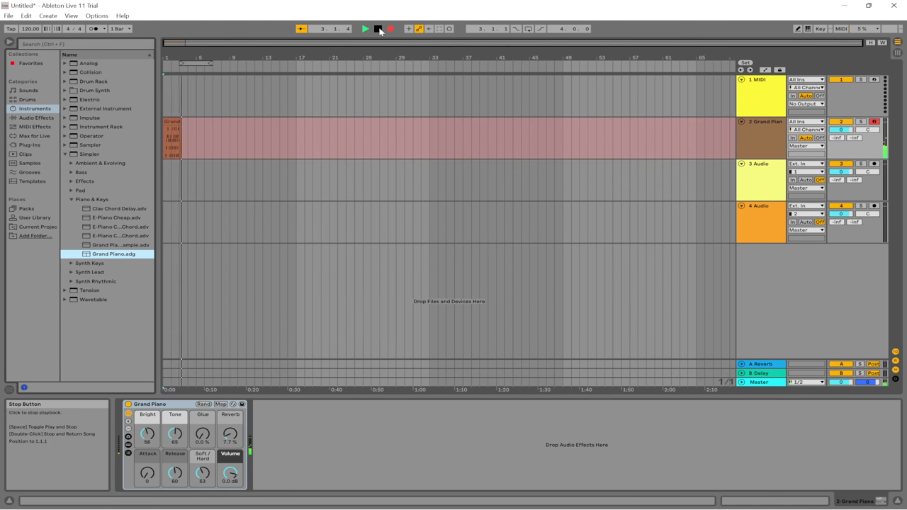
left_click(378, 29)
- Move the loop brace to start at bar 1 and enable arrangement looping
left_click_drag(204, 63, 179, 64)
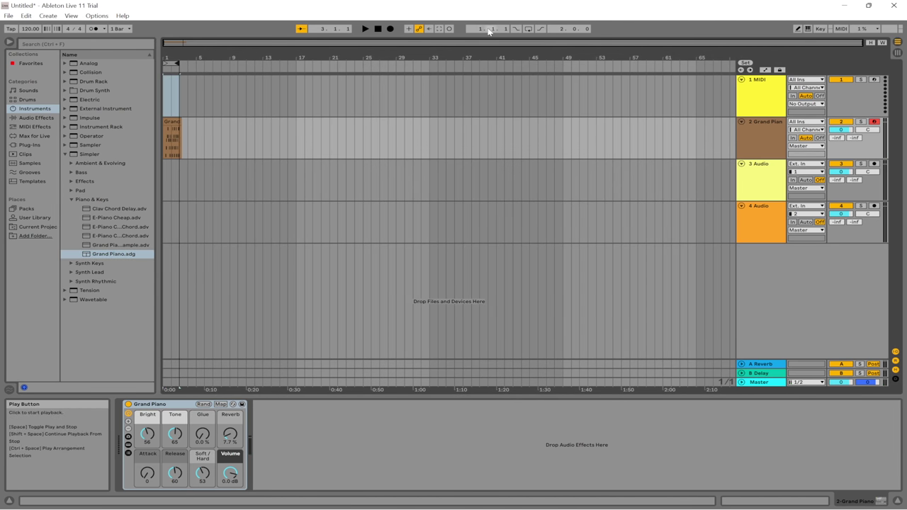
left_click(528, 28)
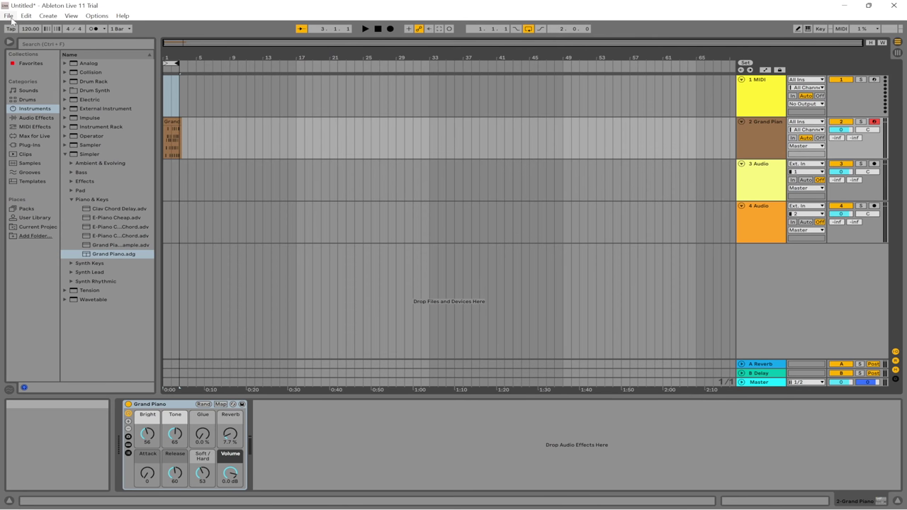
left_click(96, 16)
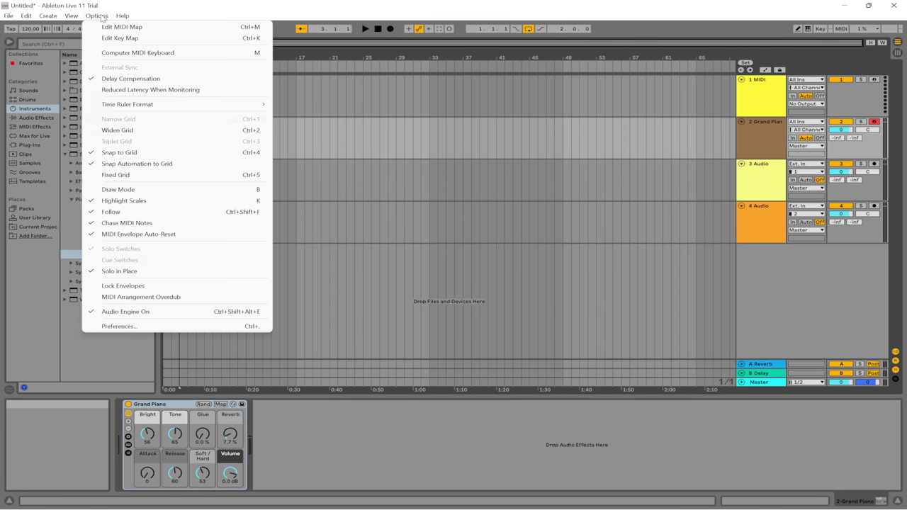
- Check Ableton's Audio preferences for the VoiceMeeter devices, then return to the Voicemeeter Potato mixer
left_click(117, 326)
left_click(343, 150)
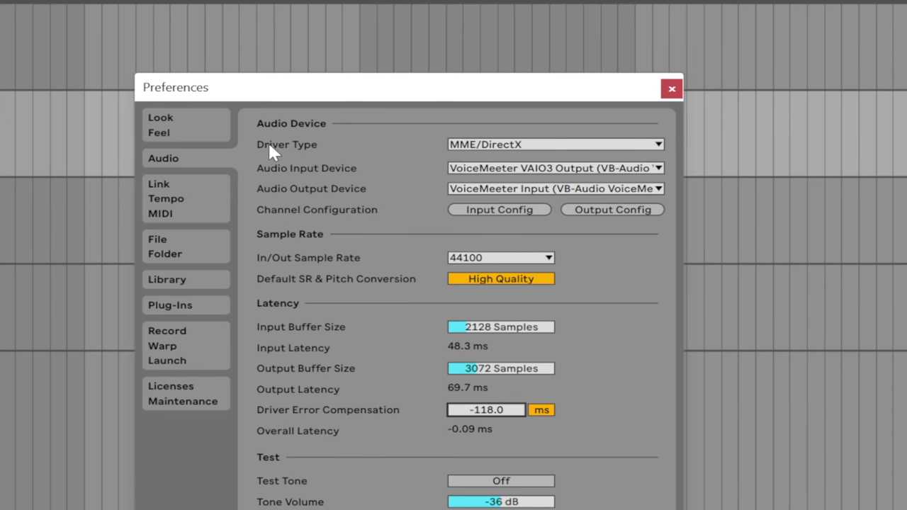
left_click(65, 105)
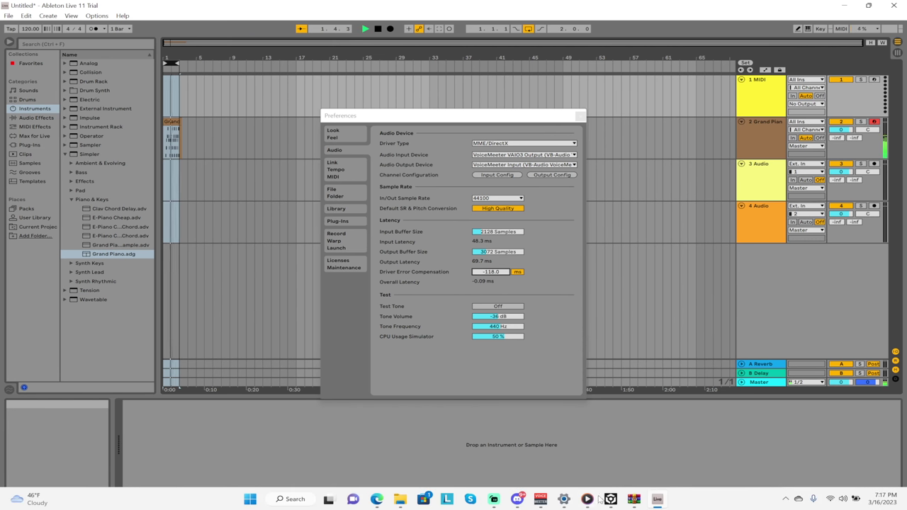
left_click(540, 502)
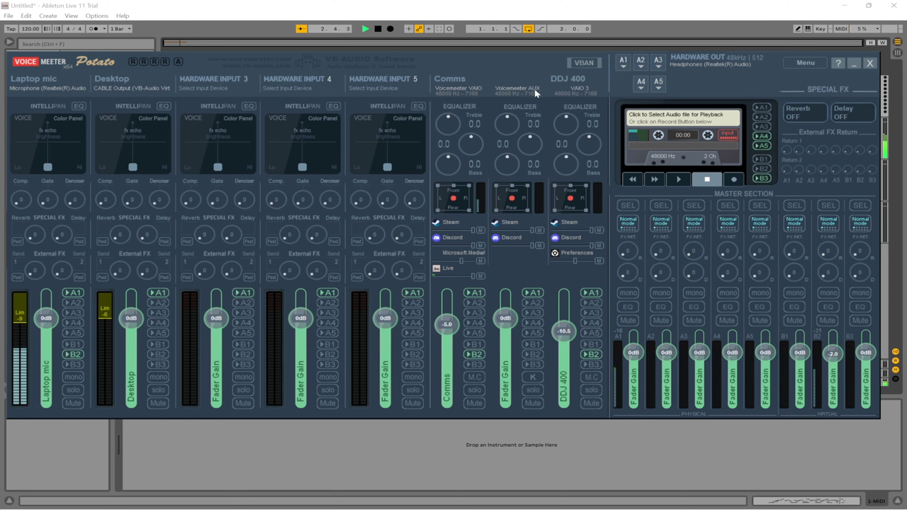
- Route Ableton's audio output to VoiceMeeter Aux Input and set driver error compensation to -141 ms
left_click(336, 45)
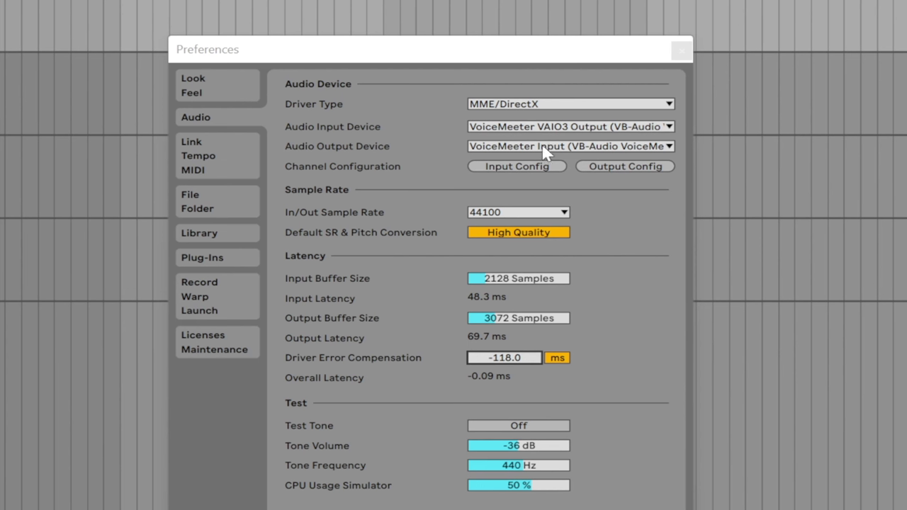
left_click(546, 149)
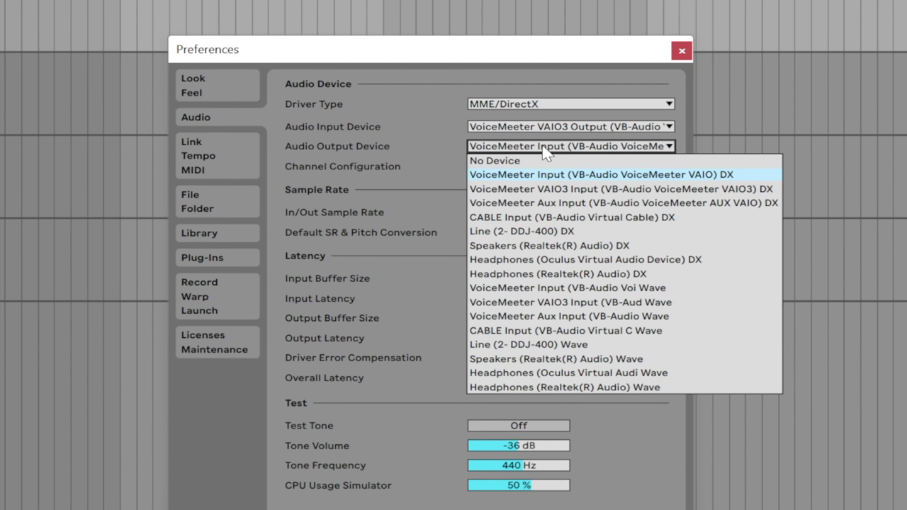
left_click(560, 203)
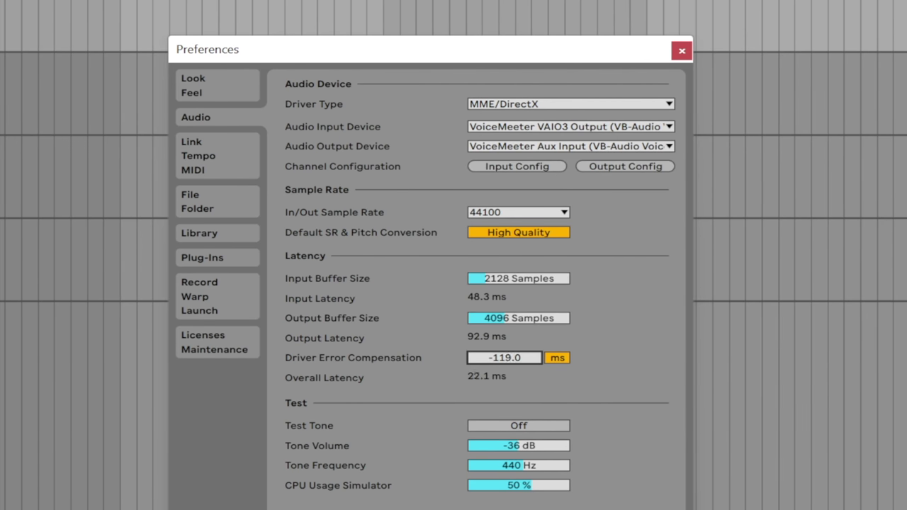
key("Down")
key("Down")
key("Down")
key("Down")
key("Down")
key("Down")
key("Down")
key("Down")
key("Down")
key("Down")
key("Down")
key("Down")
key("Down")
key("Down")
key("Down")
key("Down")
key("Down")
key("Down")
key("Down")
key("Down")
key("Down")
key("Up")
key("Up")
key("Down")
key("Down")
key("Up")
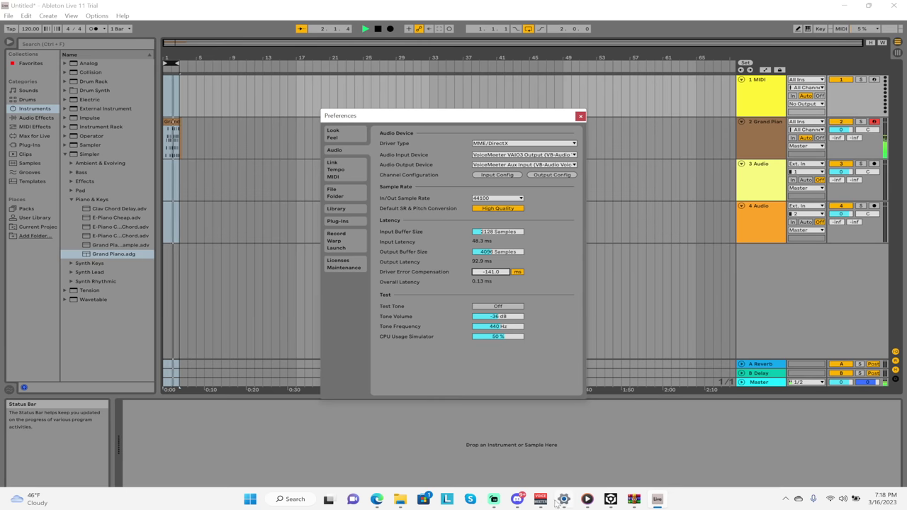
left_click(541, 503)
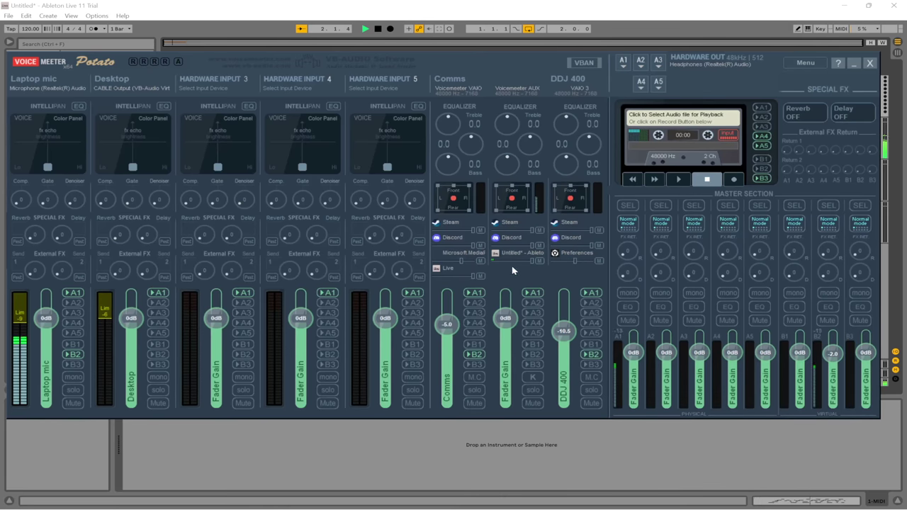
- Label the Voicemeeter AUX input strip 'DAW' and enable its B2 bus button
double_click(513, 79)
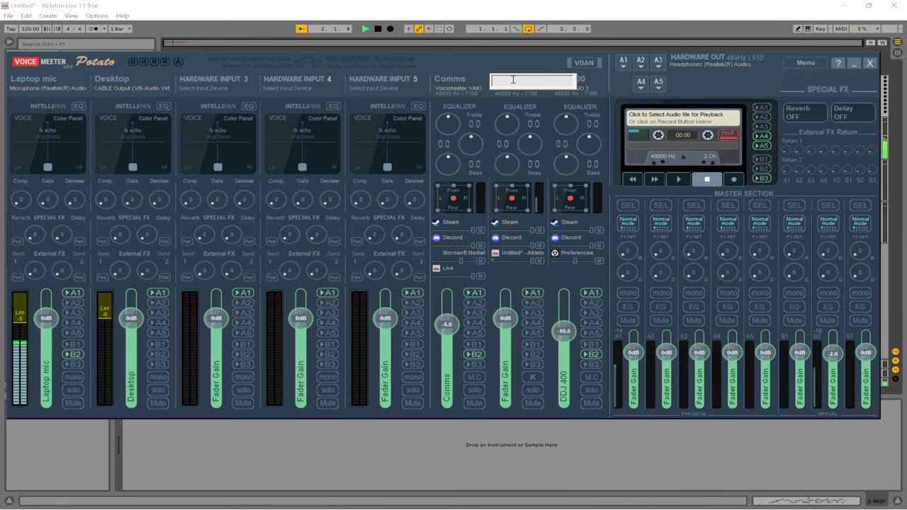
type("DAW")
key("Return")
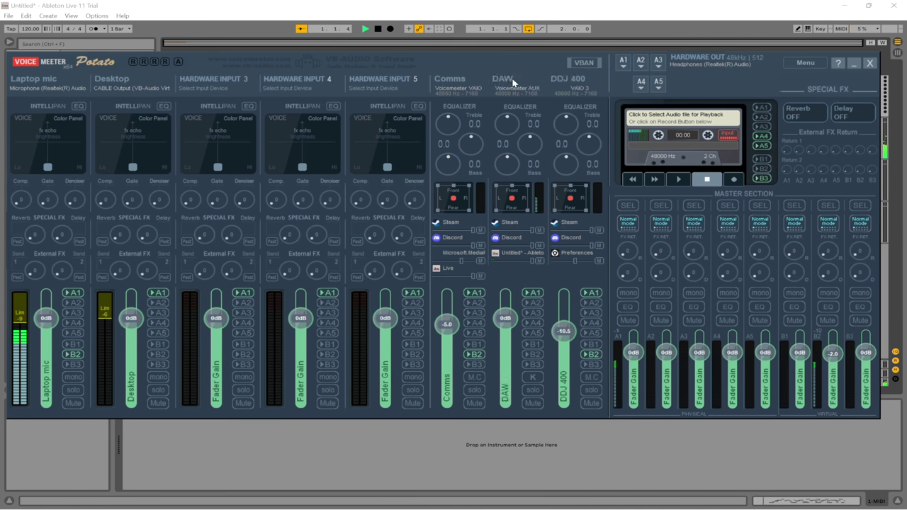
left_click(533, 355)
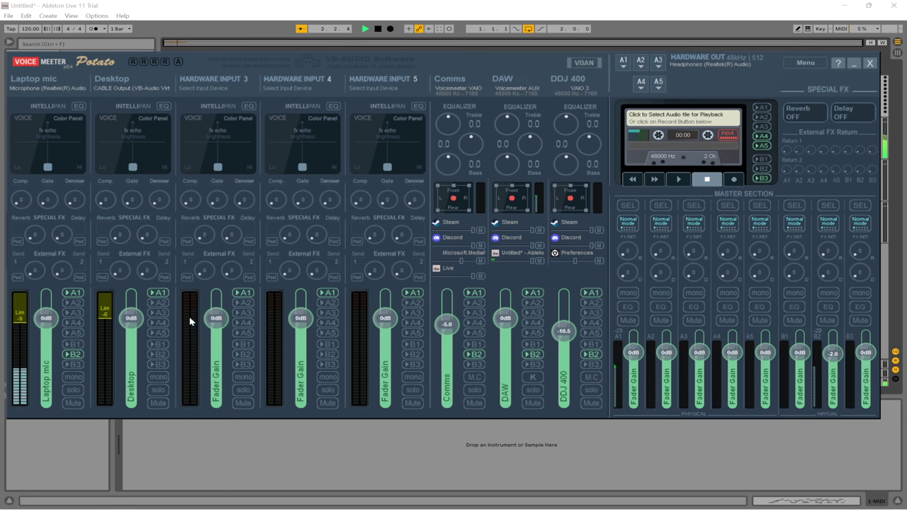
- Turn off B2 on the DAW strip, keep the Laptop mic on B2, and search Windows for 'somn'
left_click(74, 355)
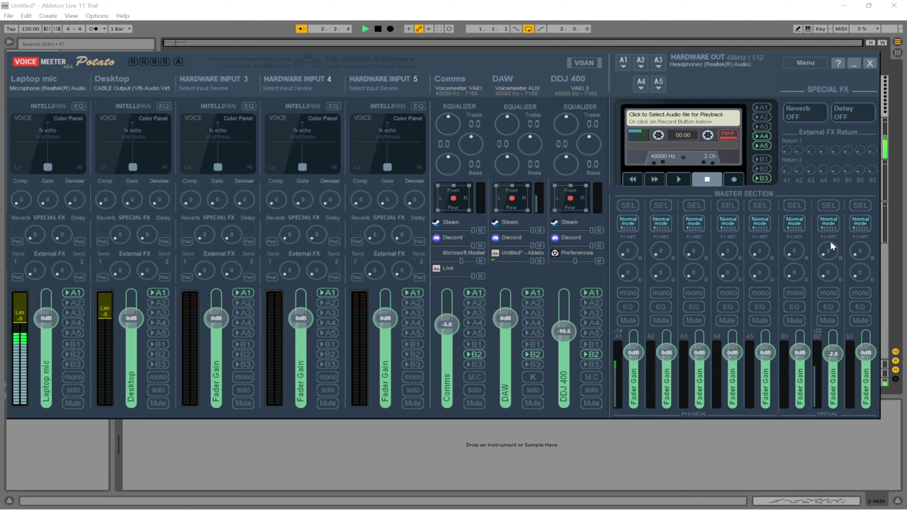
left_click(533, 354)
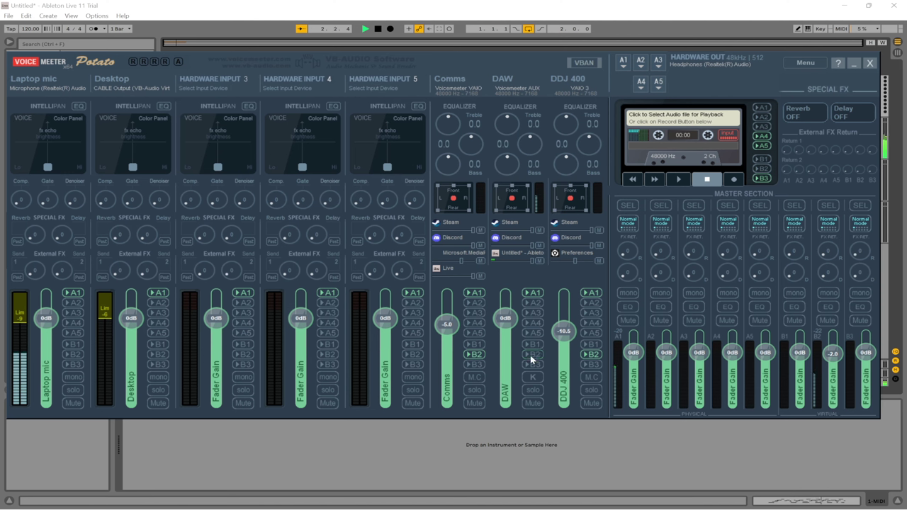
left_click(73, 354)
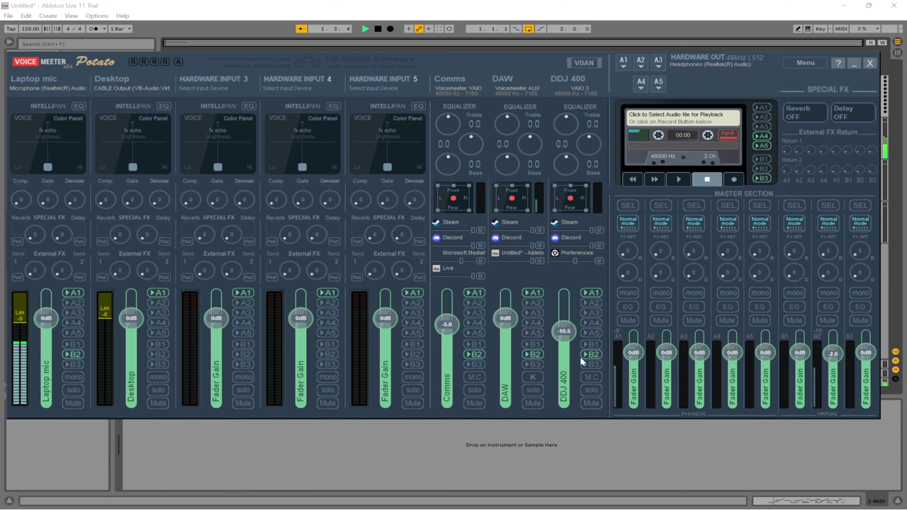
key("super")
type("somn")
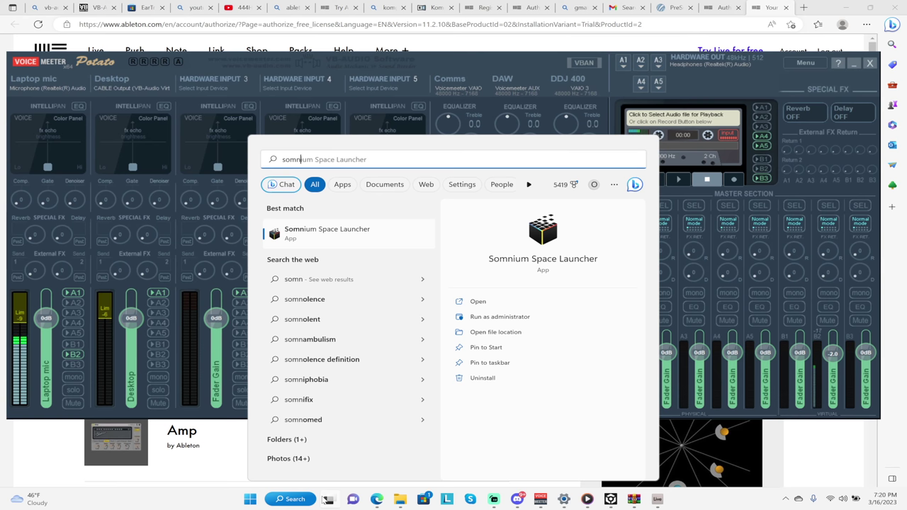
- Open Somnium Space Launcher and start the 2D client, then return to the Voicemeeter mixer
left_click(379, 232)
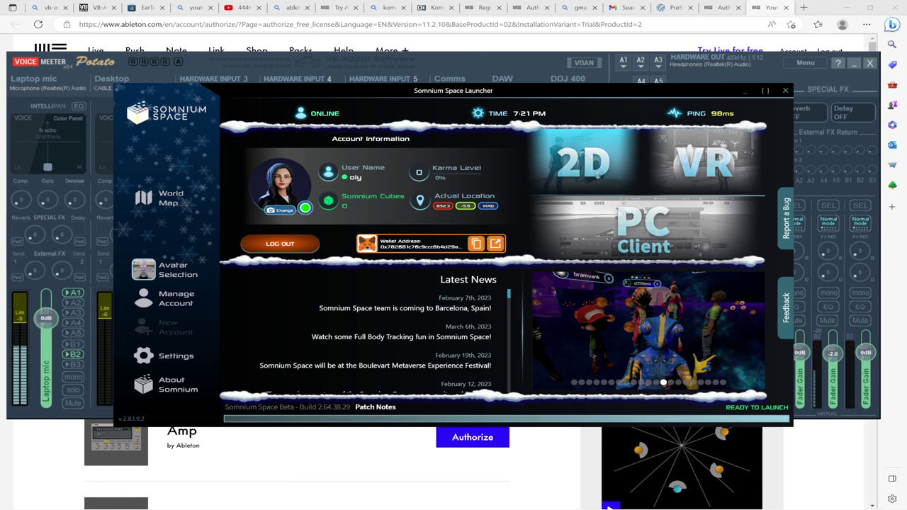
left_click(598, 172)
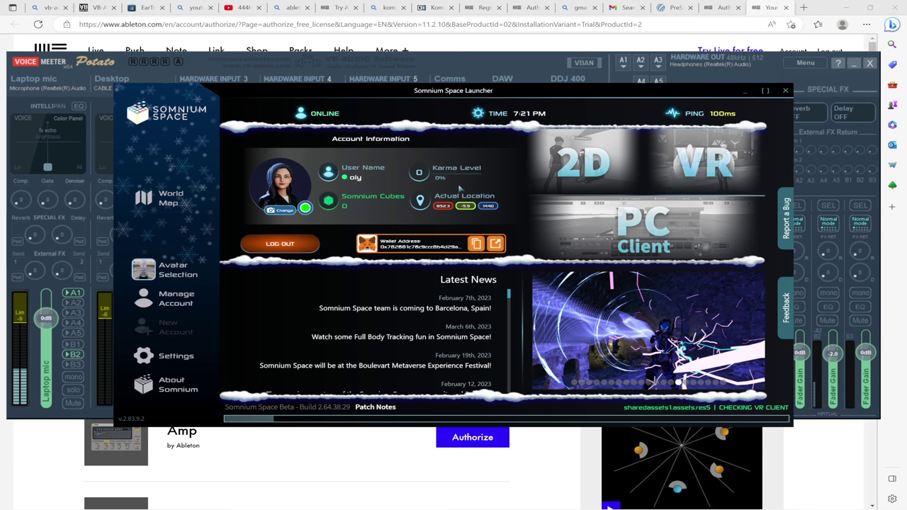
left_click(587, 44)
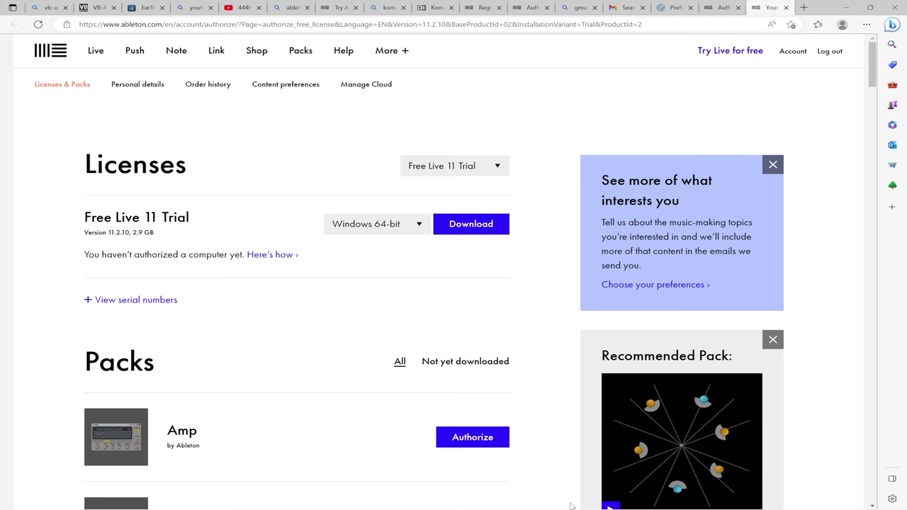
mouse_move(663, 503)
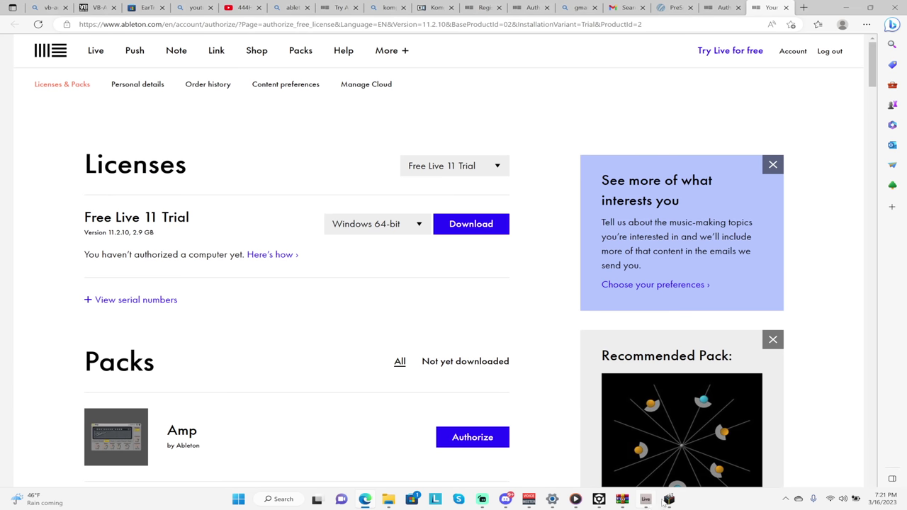
left_click(599, 500)
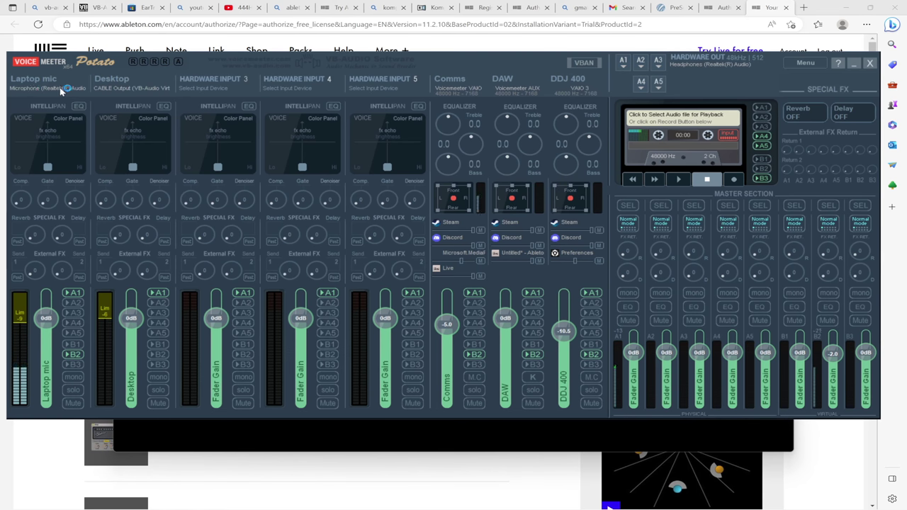
- Inspect the Laptop mic input device list and the A1 output device list, leaving both unchanged
left_click(61, 90)
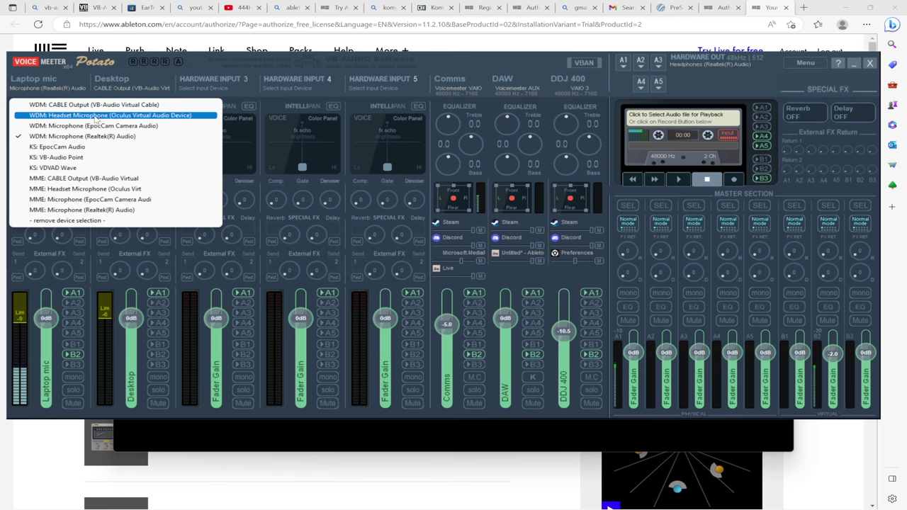
left_click(193, 61)
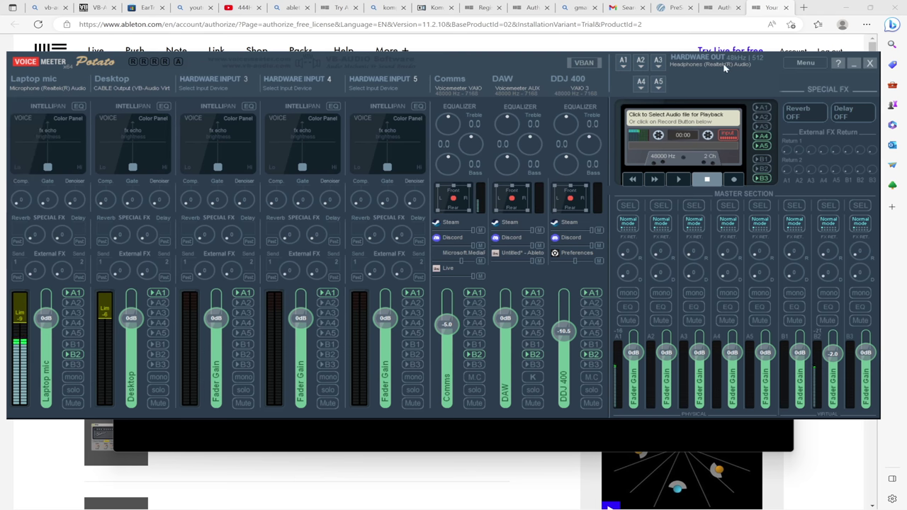
left_click(625, 64)
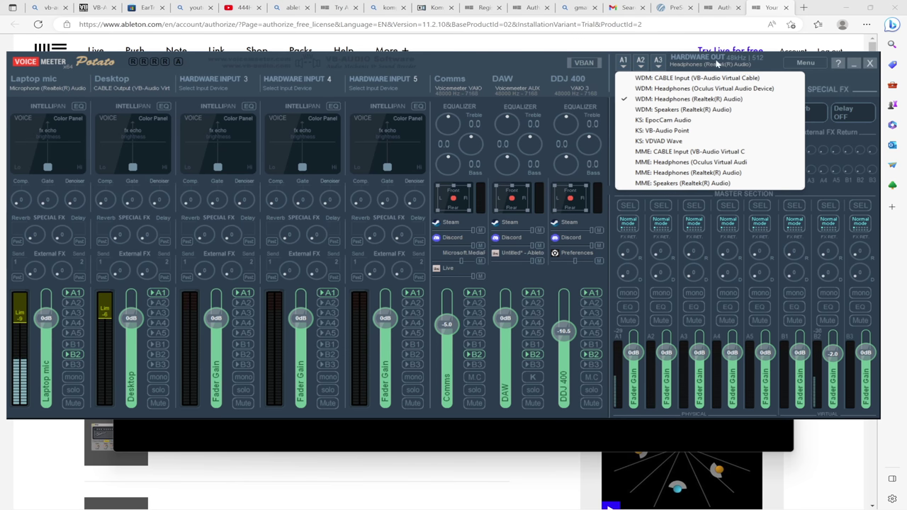
left_click(776, 66)
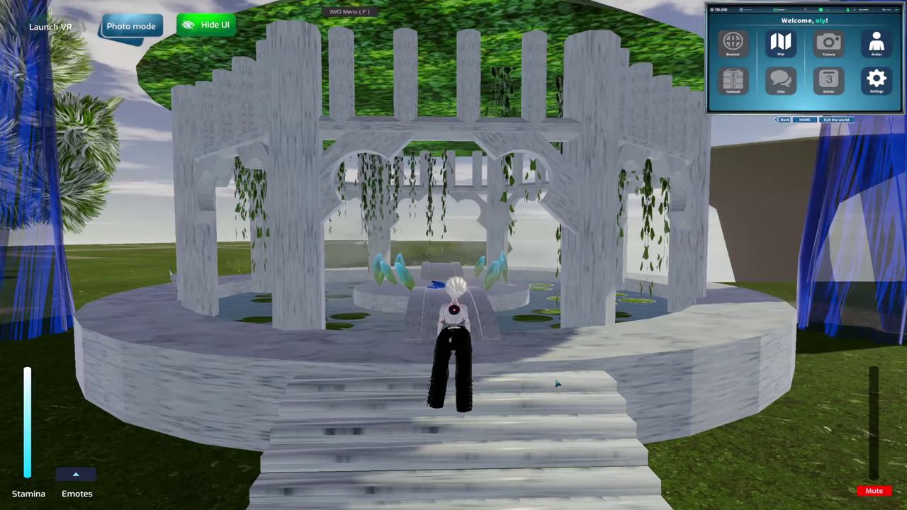
- Walk the avatar up into the gazebo, through the lily-pad fountain pool, and turn around
key("w")
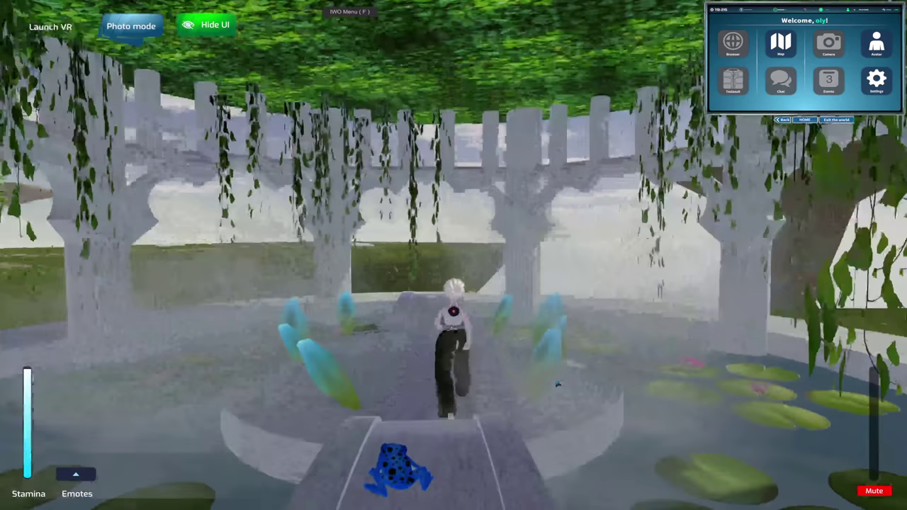
key("w")
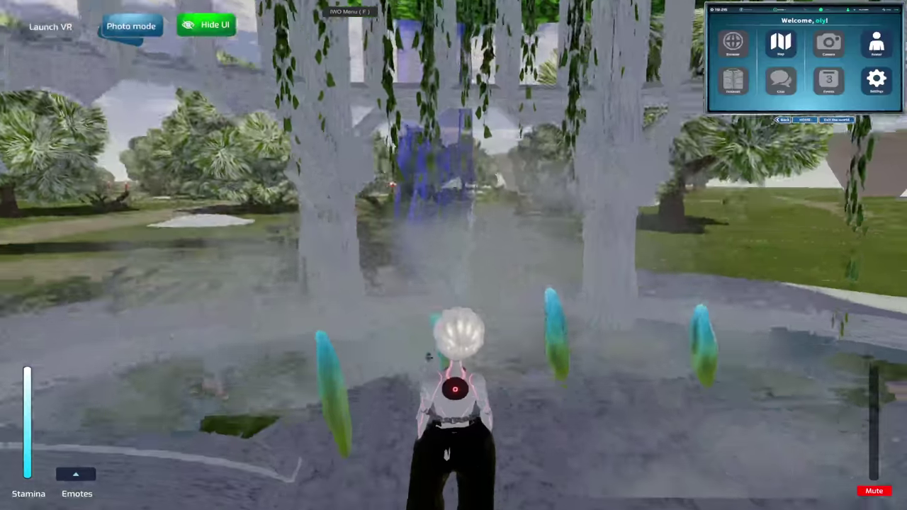
key("w")
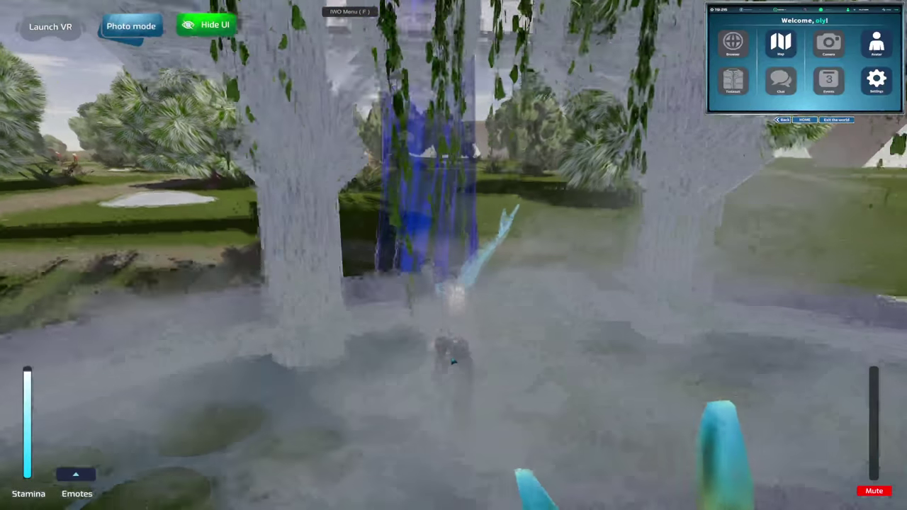
key("w")
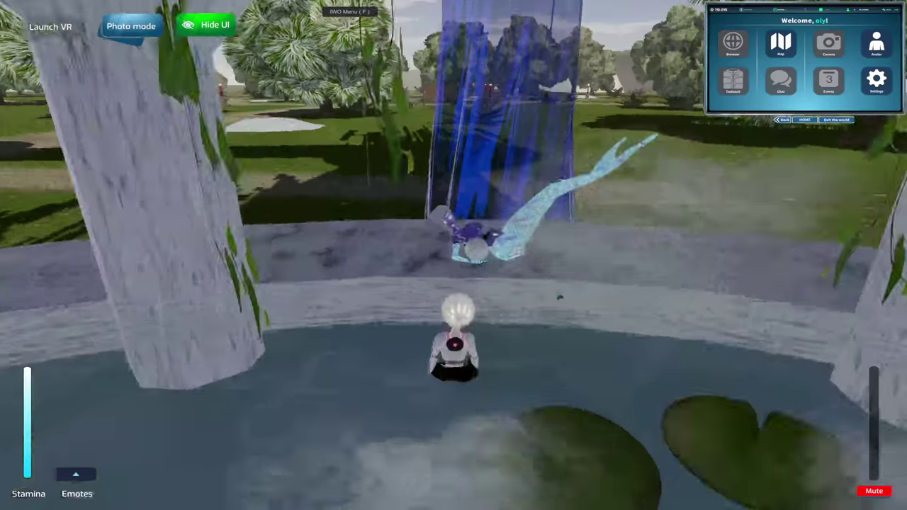
key("w")
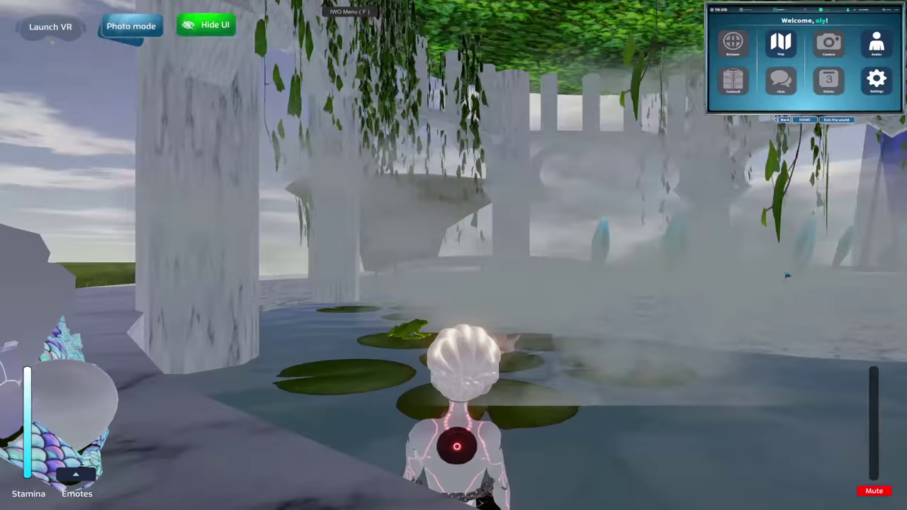
key("w")
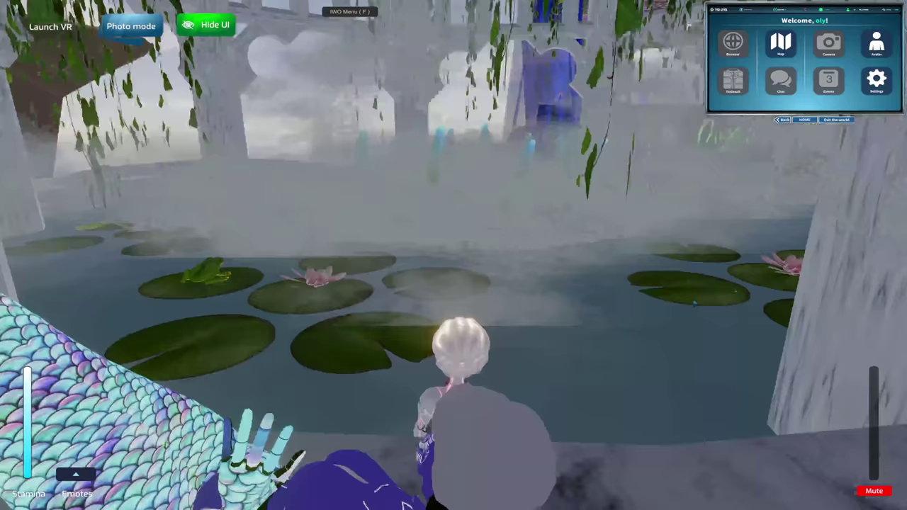
key("w")
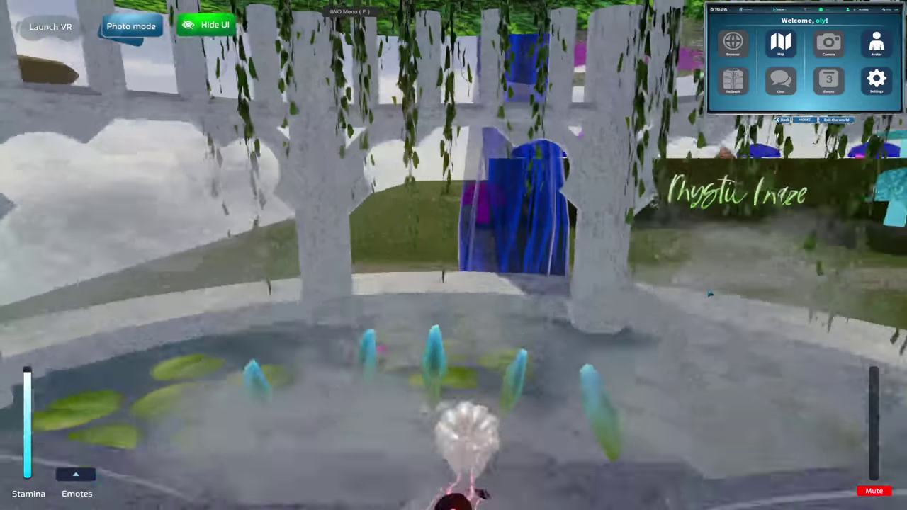
key("w")
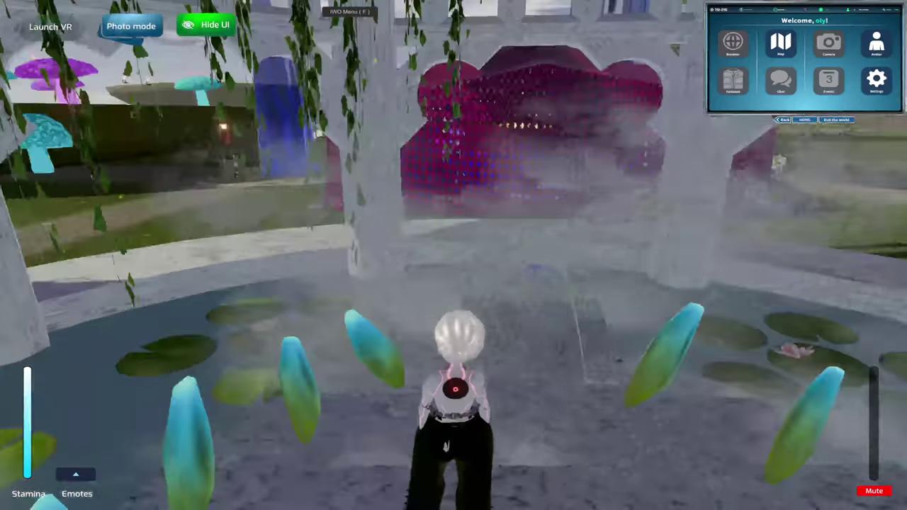
key("w")
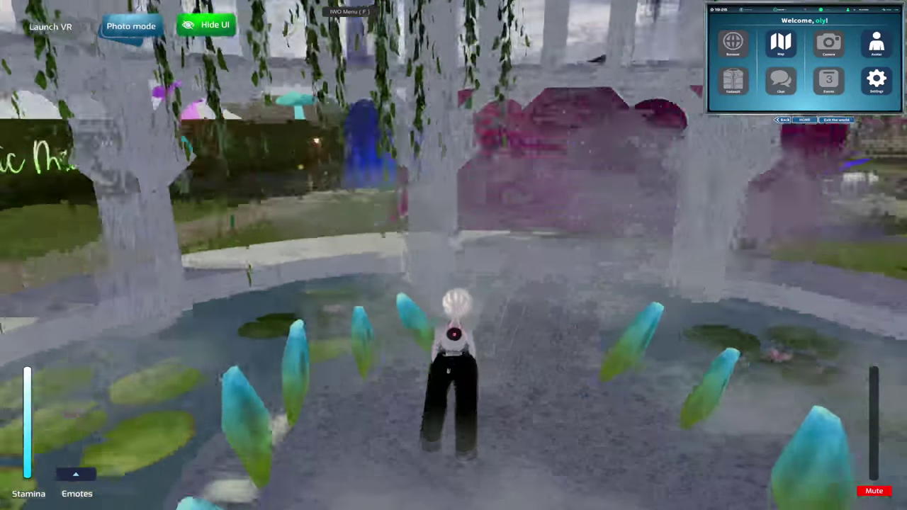
key("d")
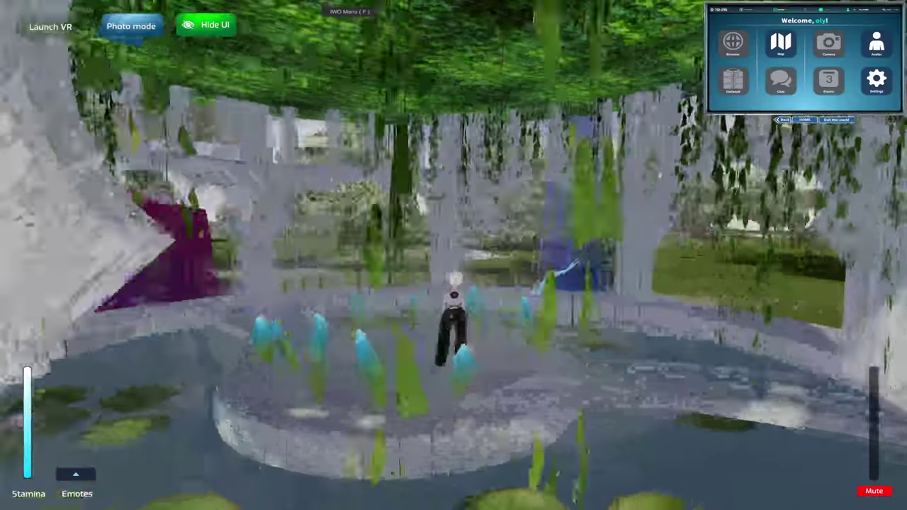
key("a")
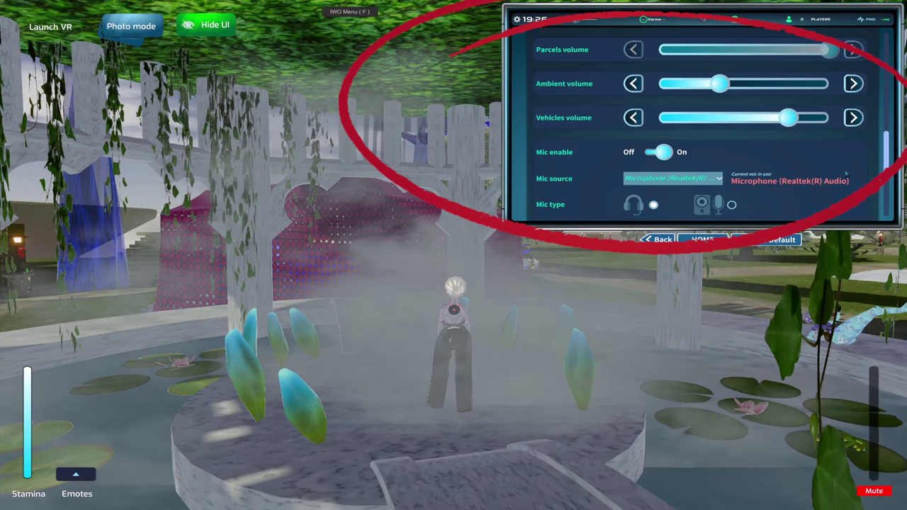
- Set Somnium Space's in-game mic source to VoiceMeeter Aux Output
left_click(680, 179)
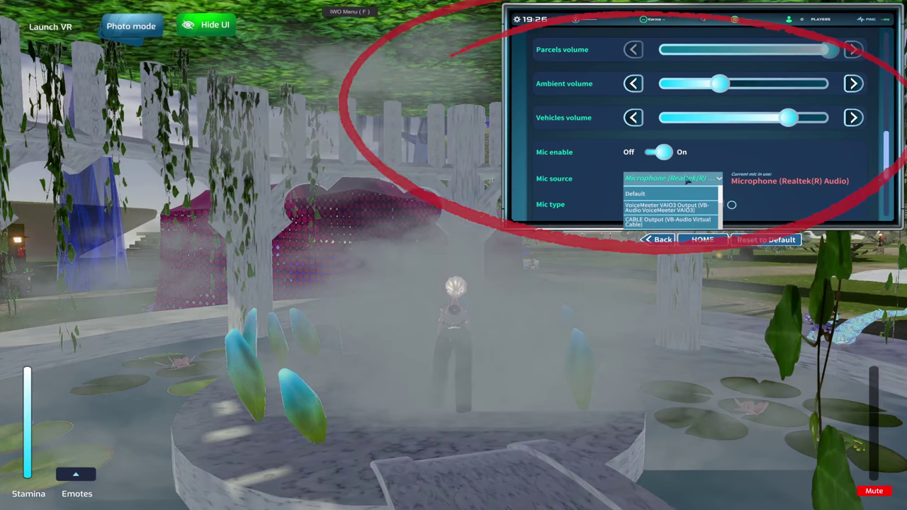
scroll(709, 205, "down", 3)
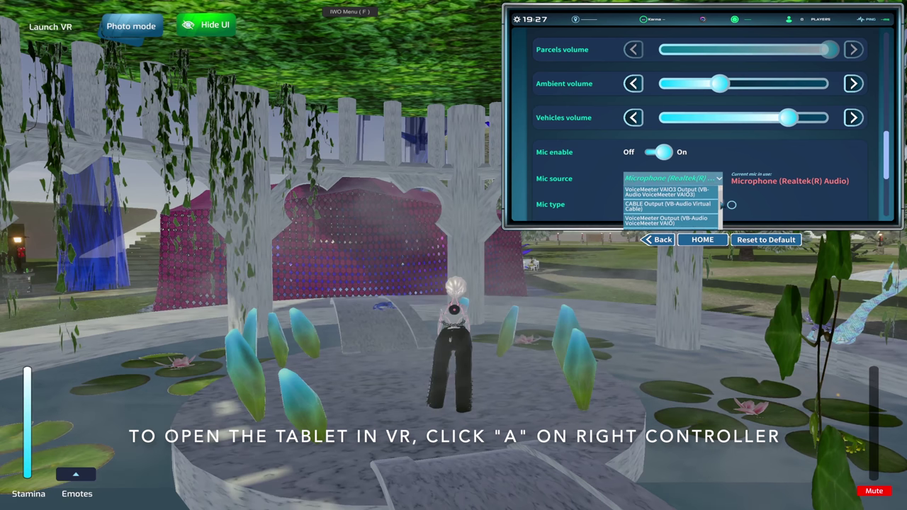
scroll(674, 206, "down", 3)
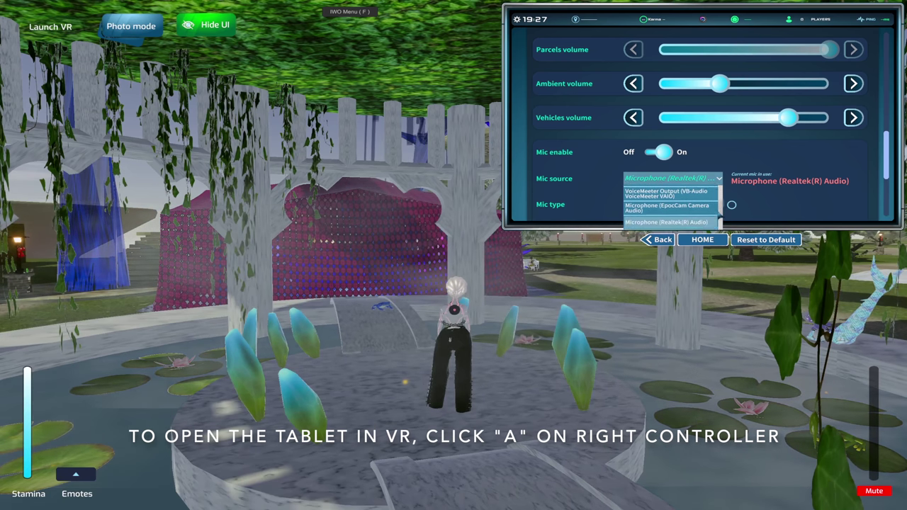
scroll(674, 206, "down", 3)
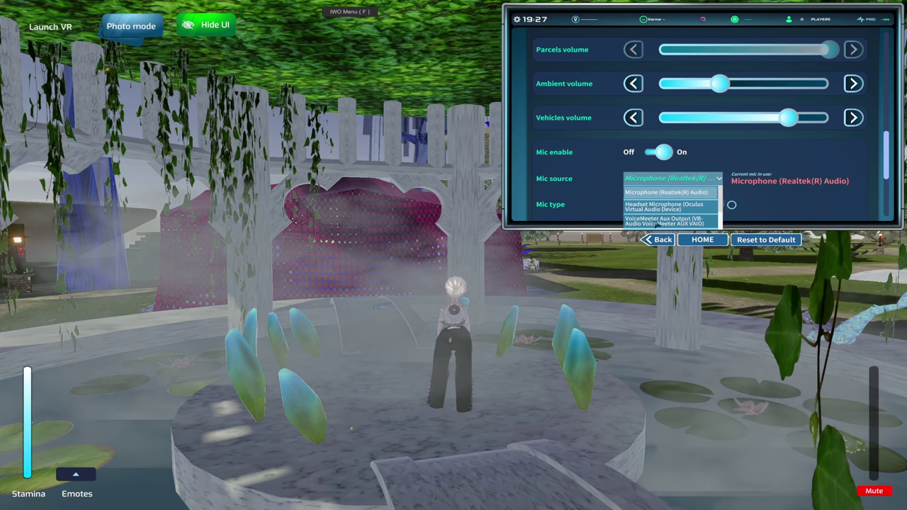
left_click(668, 220)
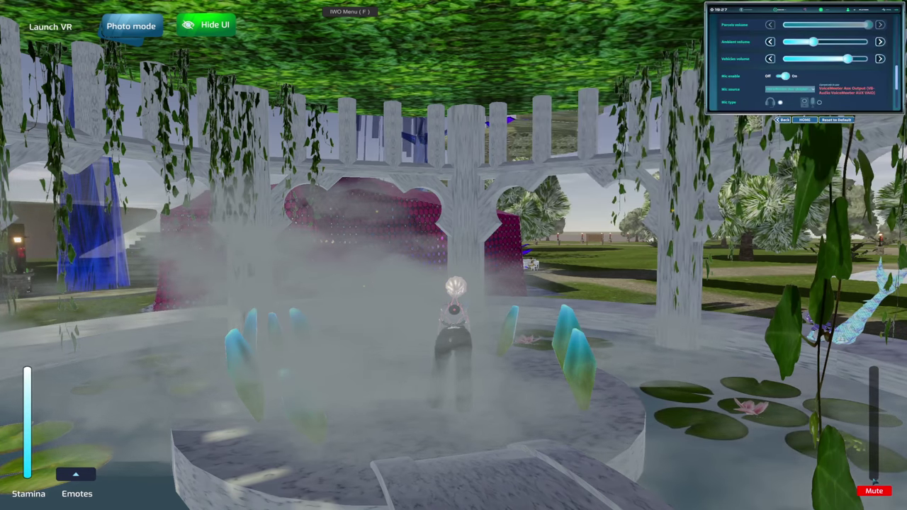
- Toggle the in-world mic mute and raise the Laptop mic fader above 0 dB
left_click(874, 489)
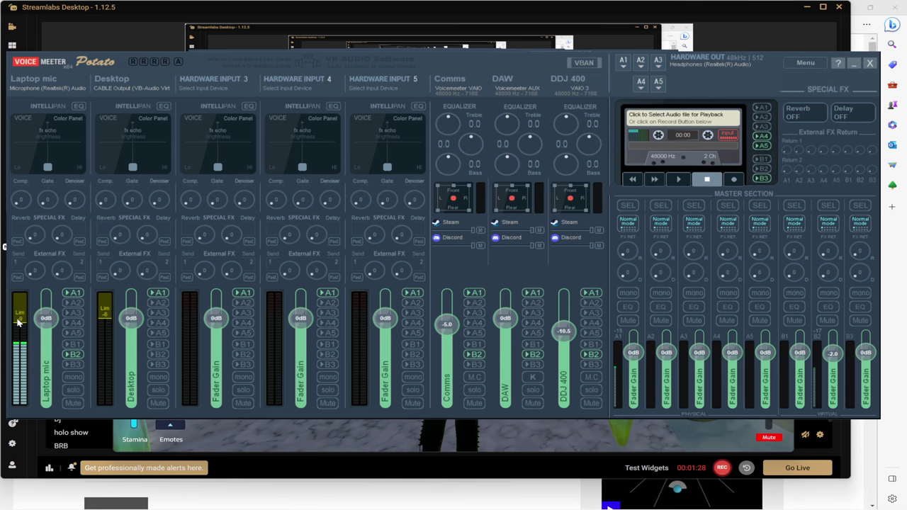
left_click_drag(42, 322, 44, 312)
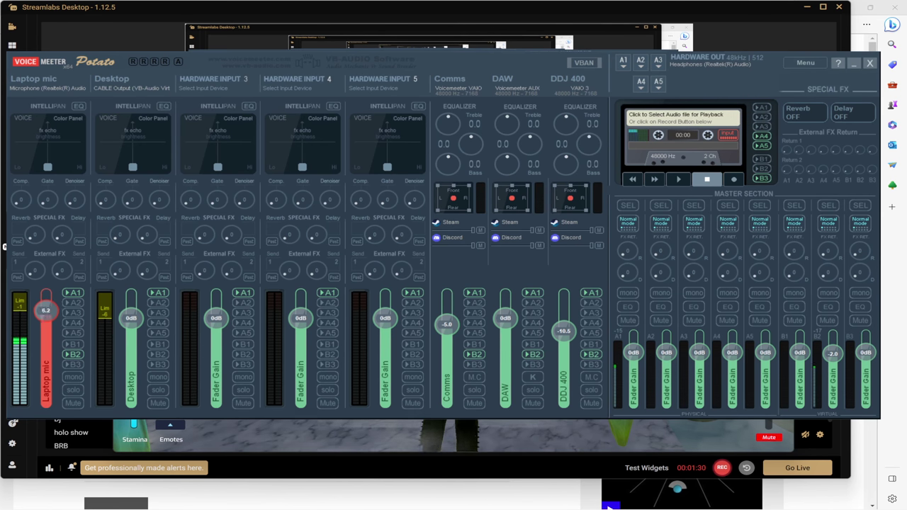
left_click(453, 502)
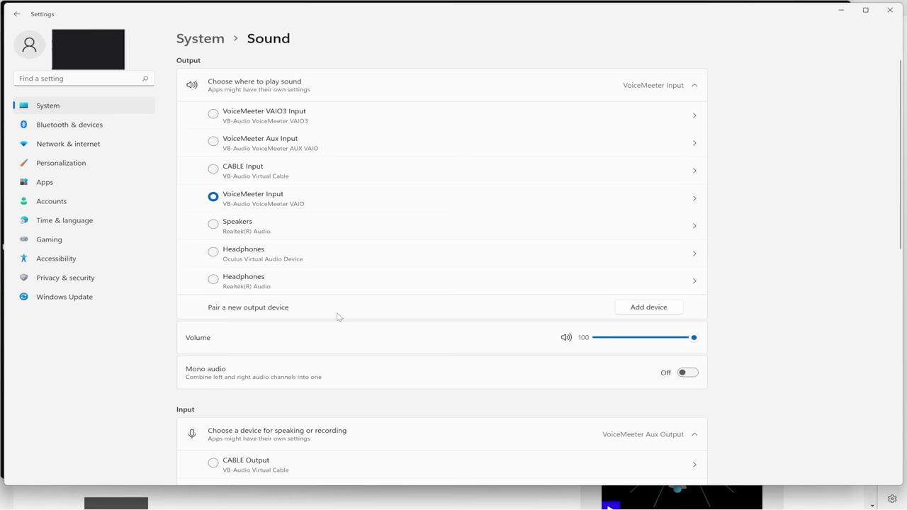
- Verify the Sound page shows VoiceMeeter Input as output and VoiceMeeter Aux Output as input
scroll(224, 203, "down", 5)
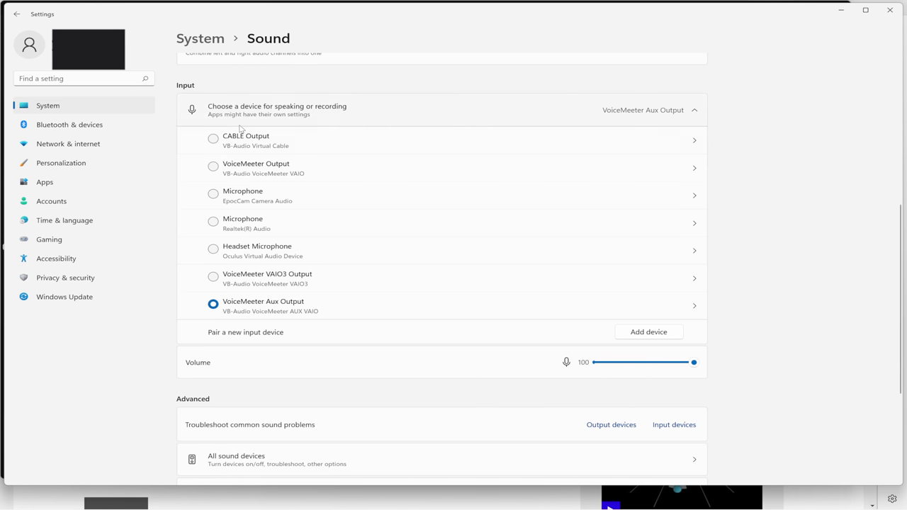
scroll(284, 301, "up", 5)
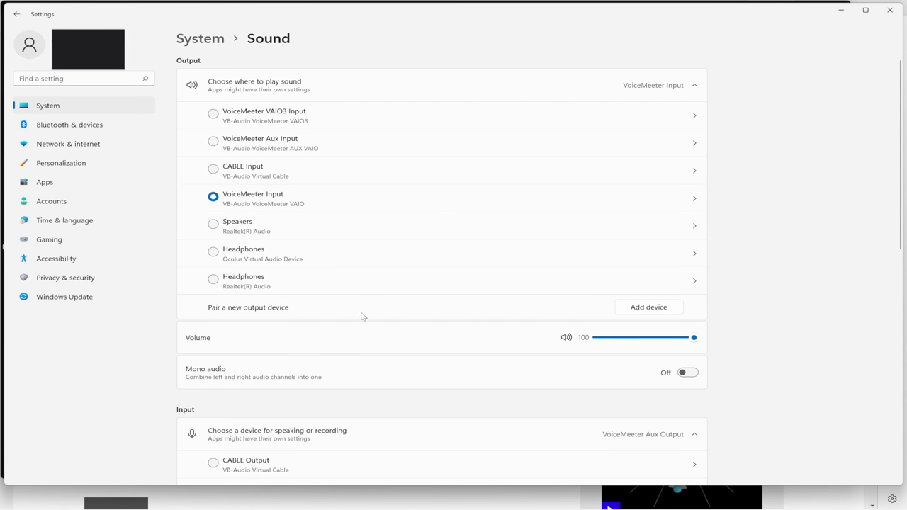
left_click(563, 505)
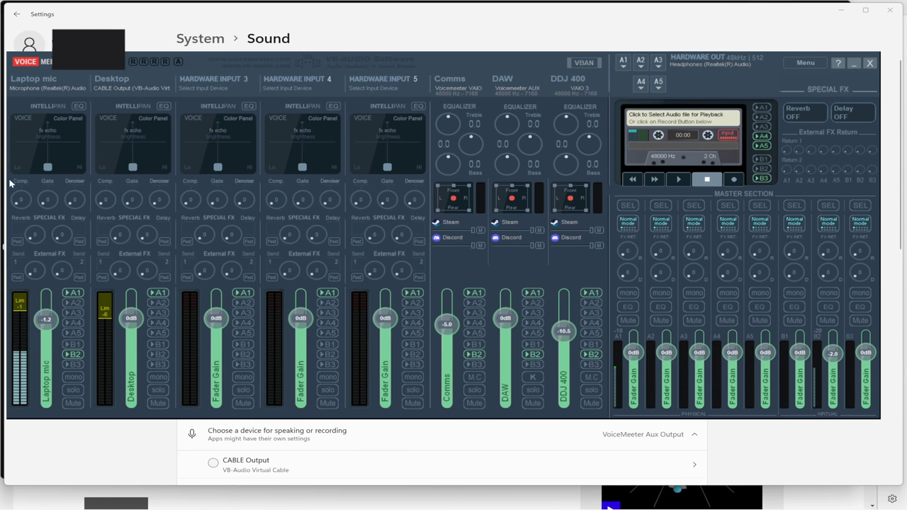
- Select VoiceMeeter Aux Output as Somnium Space's mic source again and look around the world
mouse_move(576, 502)
left_click(611, 500)
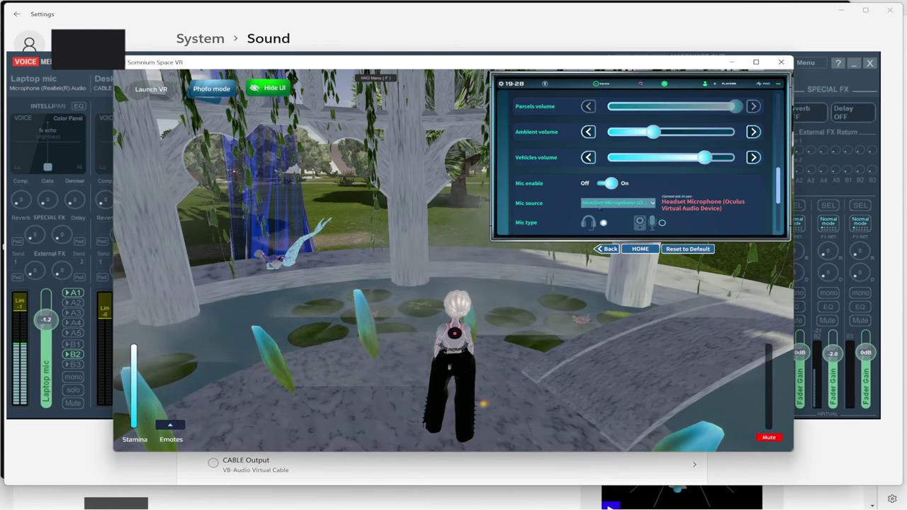
left_click(599, 204)
scroll(617, 225, "down", 2)
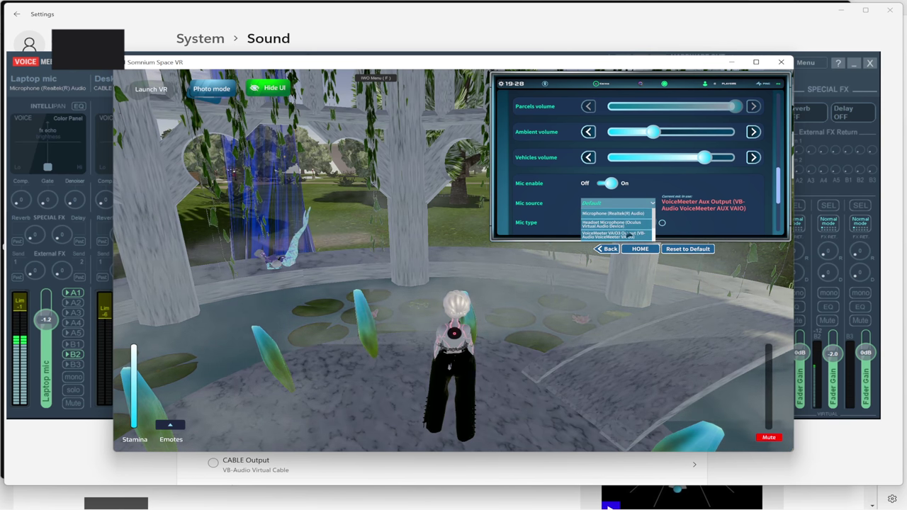
left_click(645, 241)
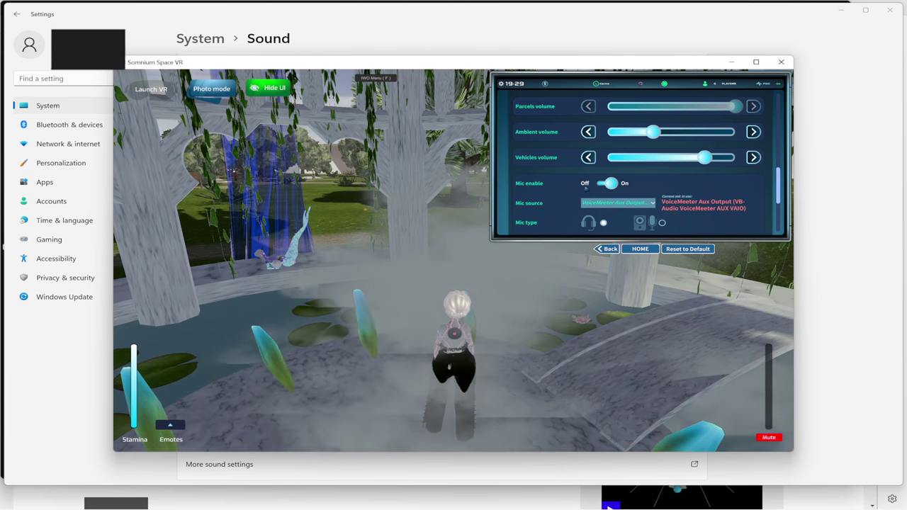
left_click_drag(538, 303, 658, 352)
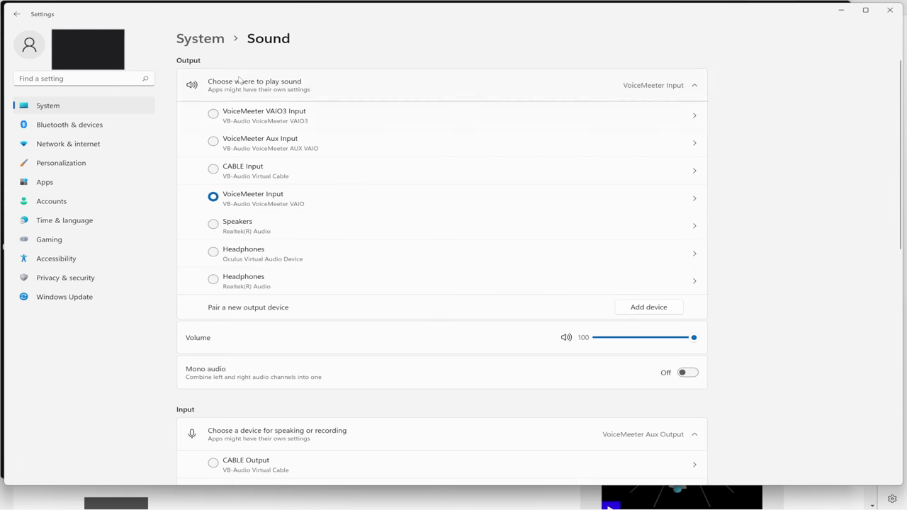
- Review the Sound page's Input and Output device choices, then return to Somnium Space VR
scroll(301, 278, "down", 5)
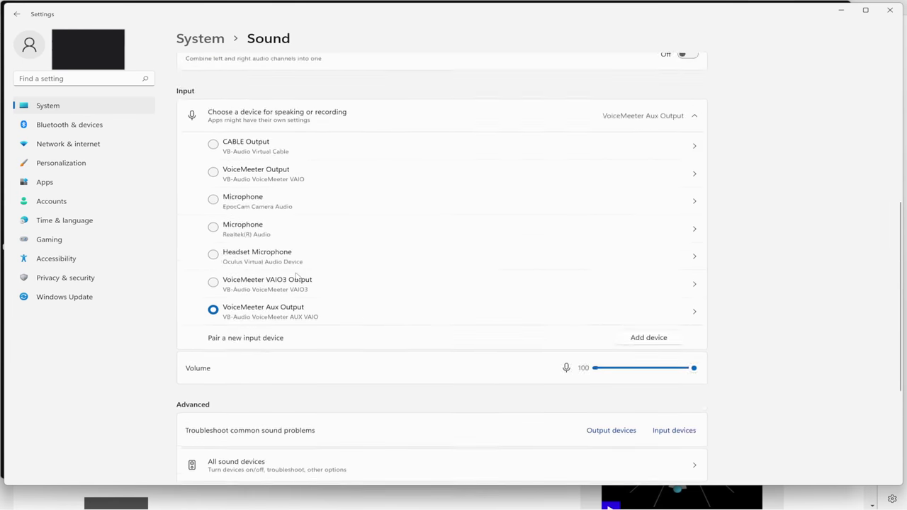
scroll(295, 242, "up", 1)
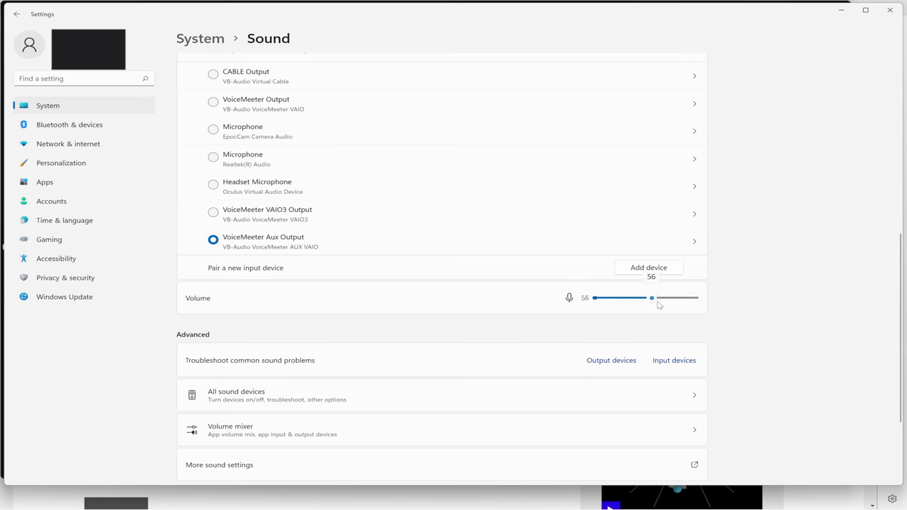
scroll(587, 308, "up", 4)
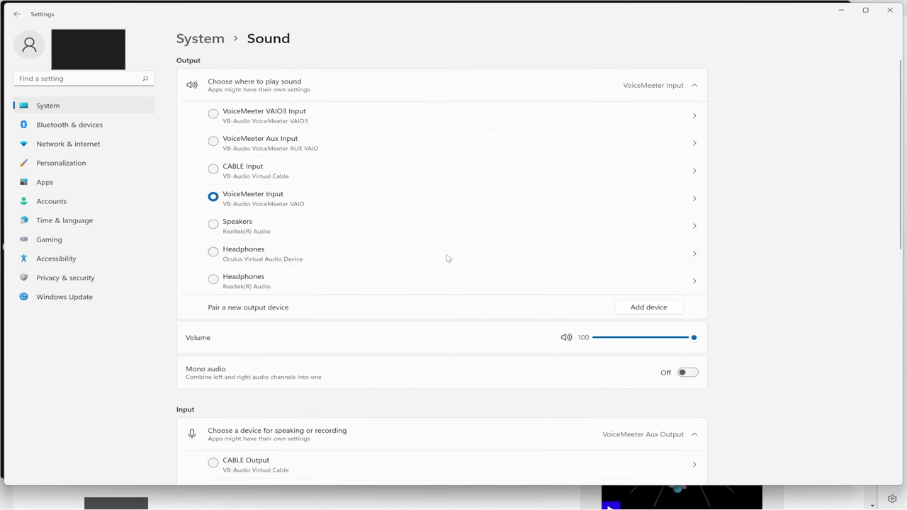
mouse_move(561, 509)
left_click(610, 499)
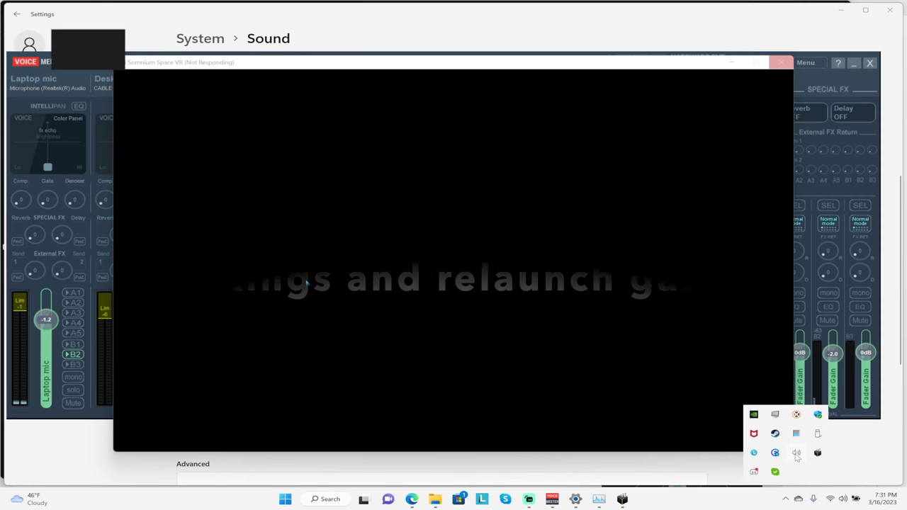
- Scroll through every device's per-app volumes in EarTrumpet, leaving Speakers (Realtek) at 57, then dismiss the flyout
scroll(786, 316, "up", 3)
scroll(785, 312, "down", 3)
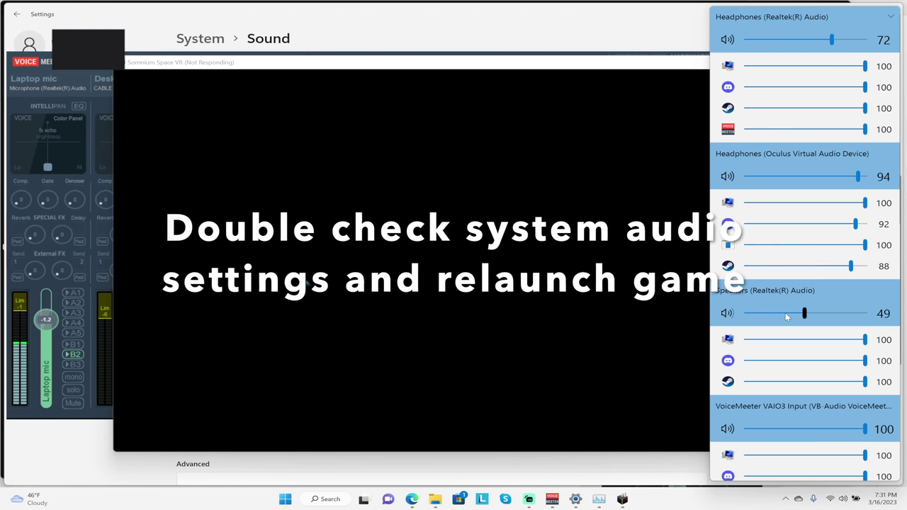
scroll(785, 313, "up", 4)
scroll(736, 409, "down", 1)
scroll(744, 420, "down", 6)
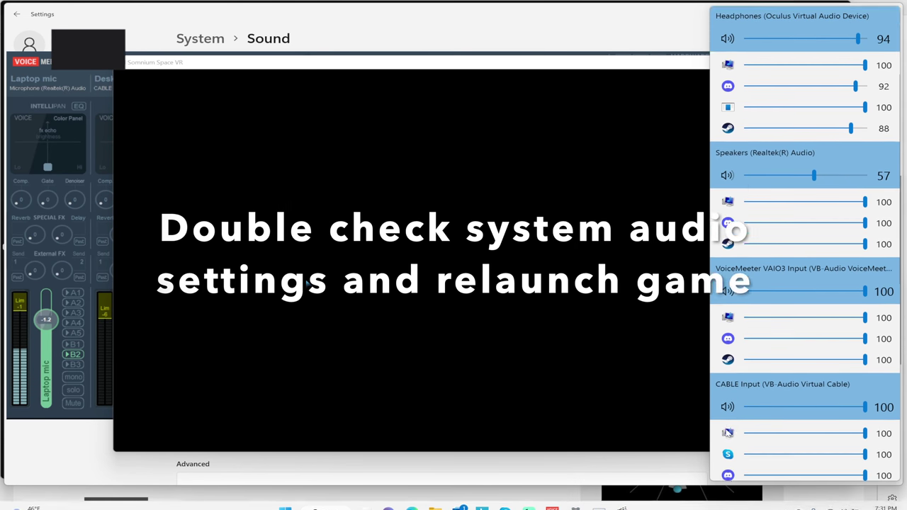
scroll(725, 438, "down", 5)
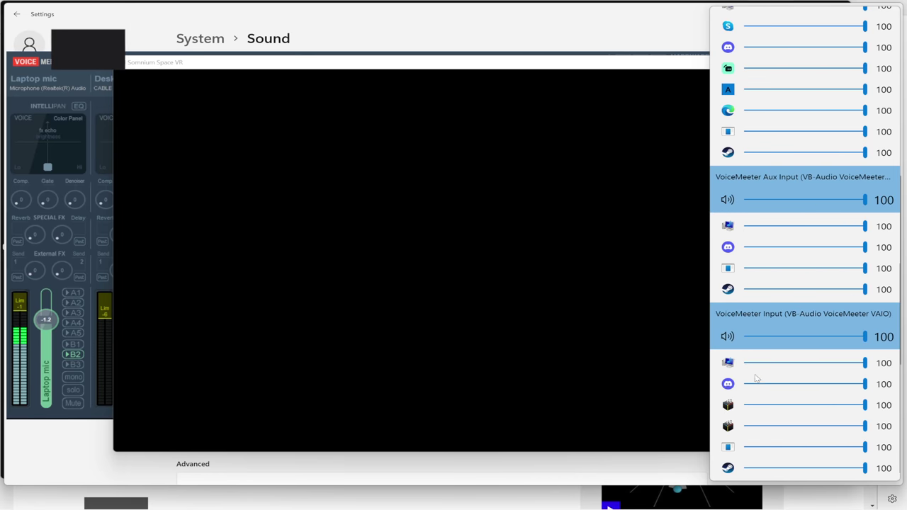
left_click(465, 119)
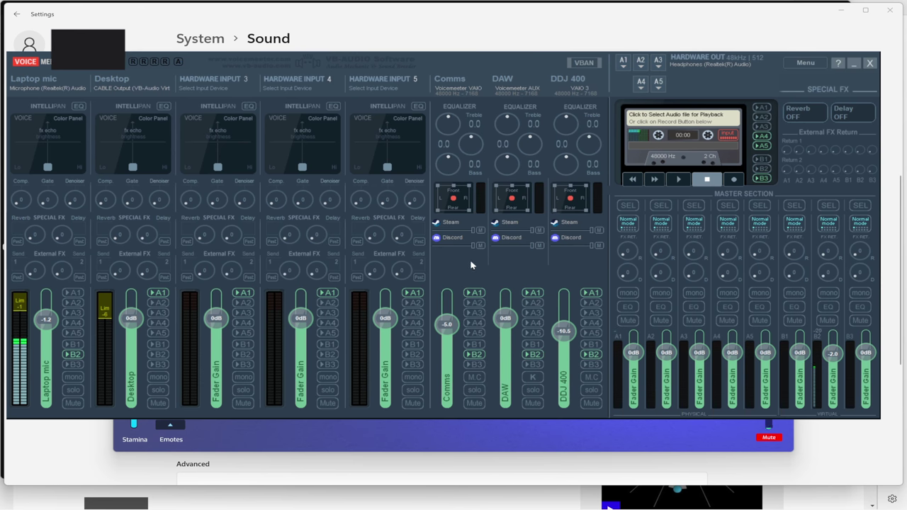
- Bring the relaunched Somnium Space game forward, angle the camera behind the avatar, go full screen, then return to Sound settings
left_click(451, 448)
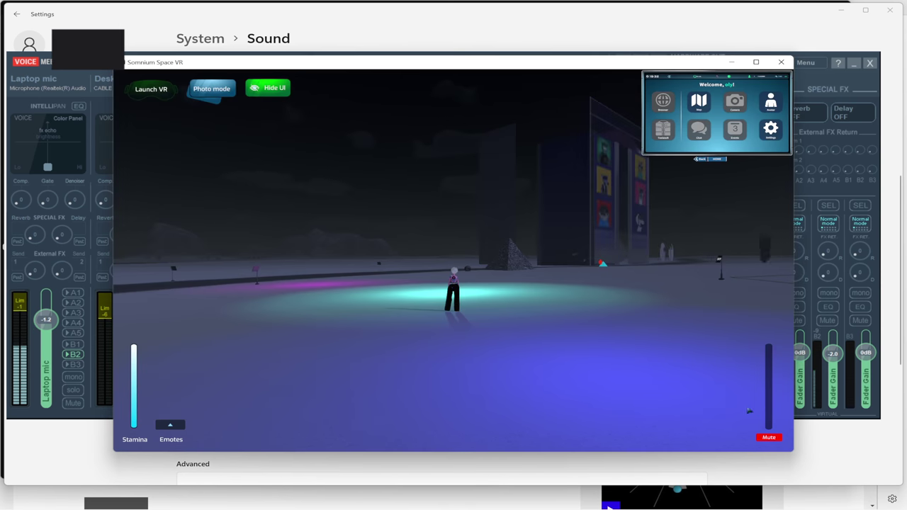
left_click_drag(749, 412, 560, 355)
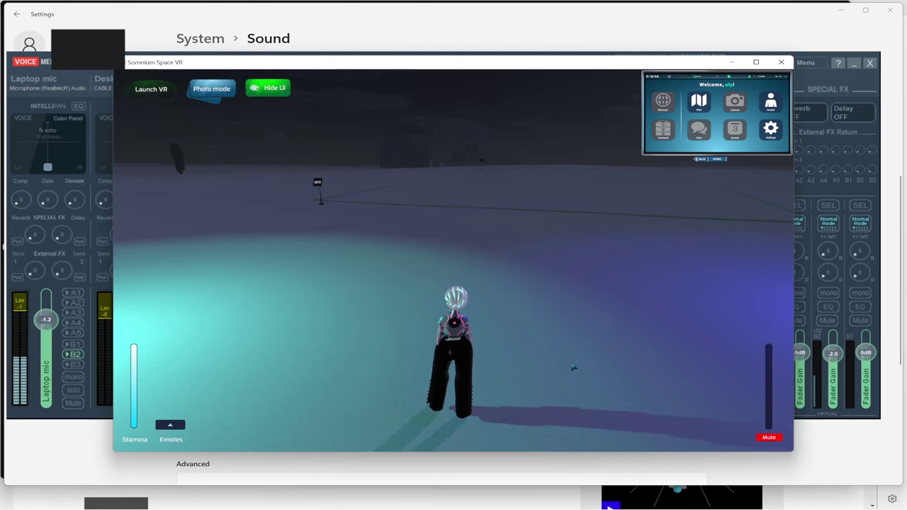
key("alt+Return")
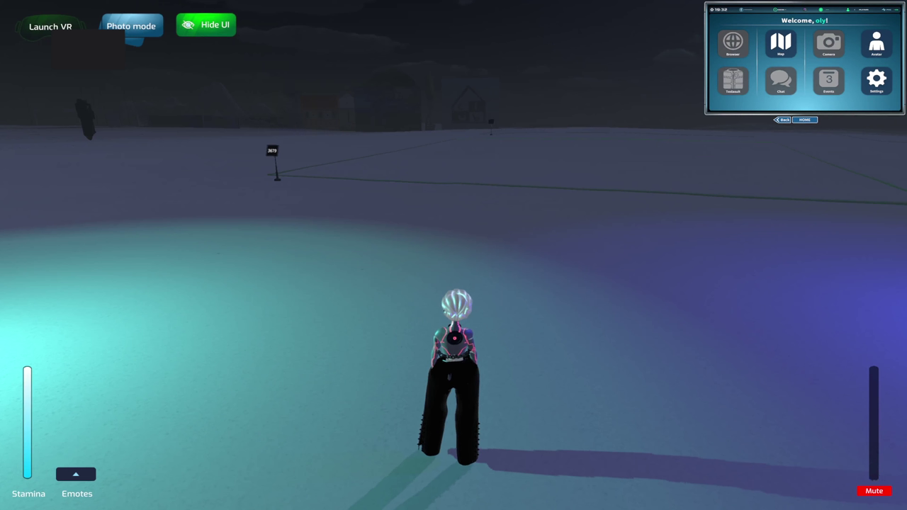
key("alt+Tab")
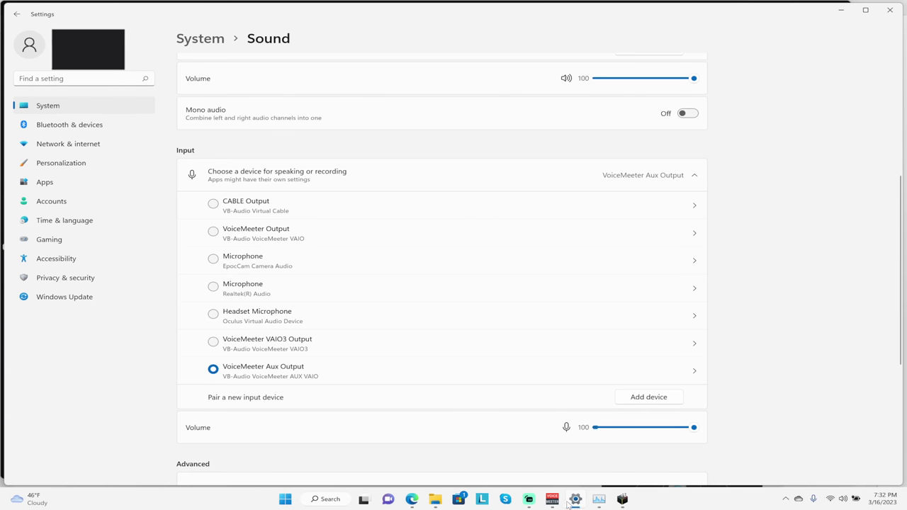
- Enable B2 on Voicemeeter's Laptop mic strip and raise its gain to +5.4 dB, then return to the game
left_click(552, 500)
left_click(67, 354)
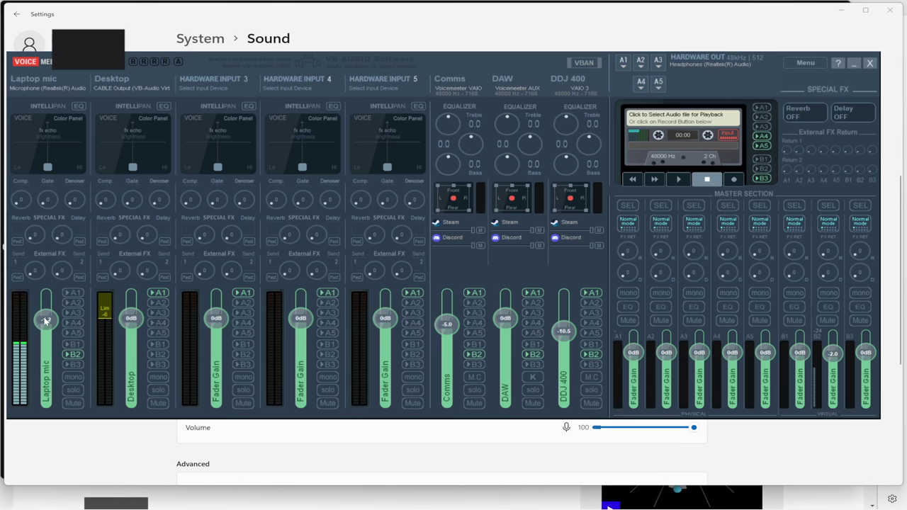
left_click_drag(45, 321, 45, 309)
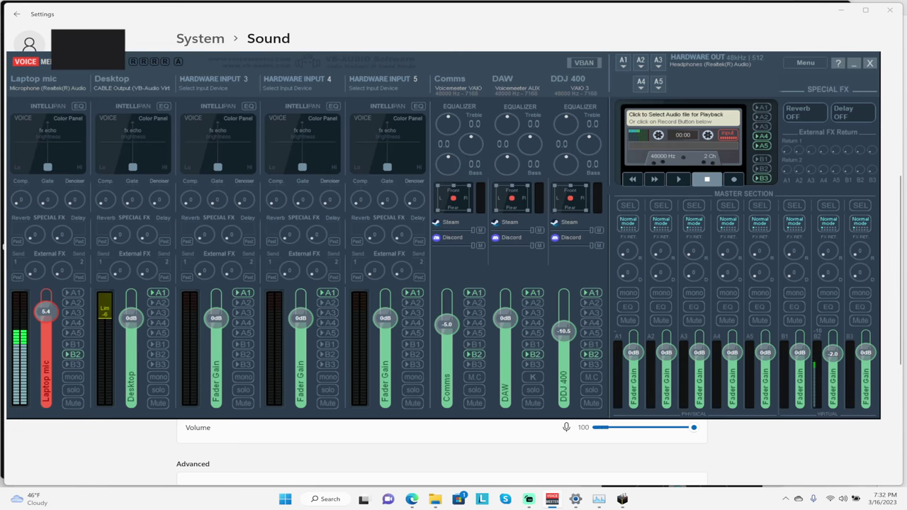
key("alt+Tab")
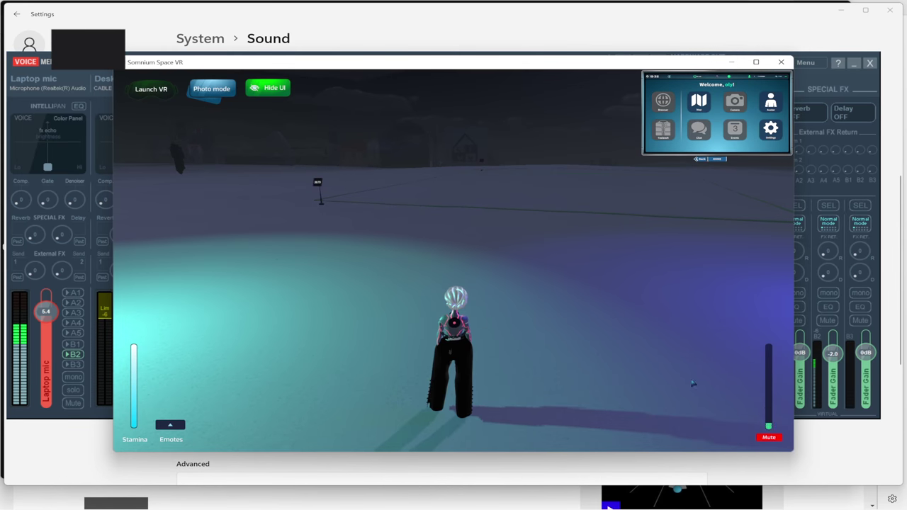
- Go full screen and run the avatar toward the stage, past the Roots Lab building, turning right along the green line
key("alt+Return")
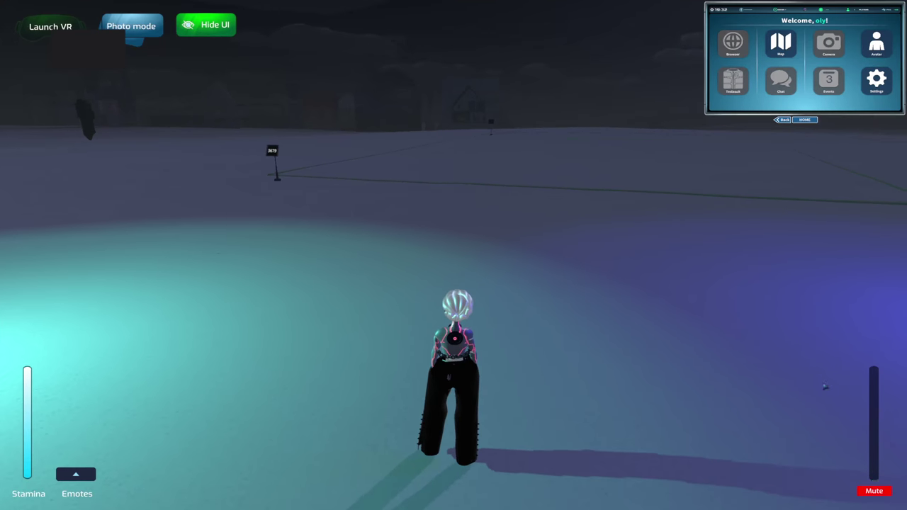
left_click_drag(825, 387, 844, 353)
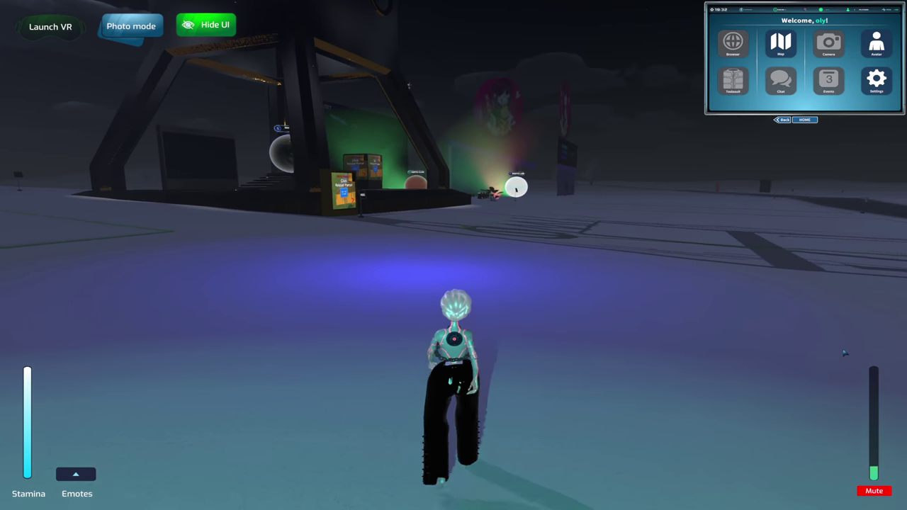
key("w")
key("w")
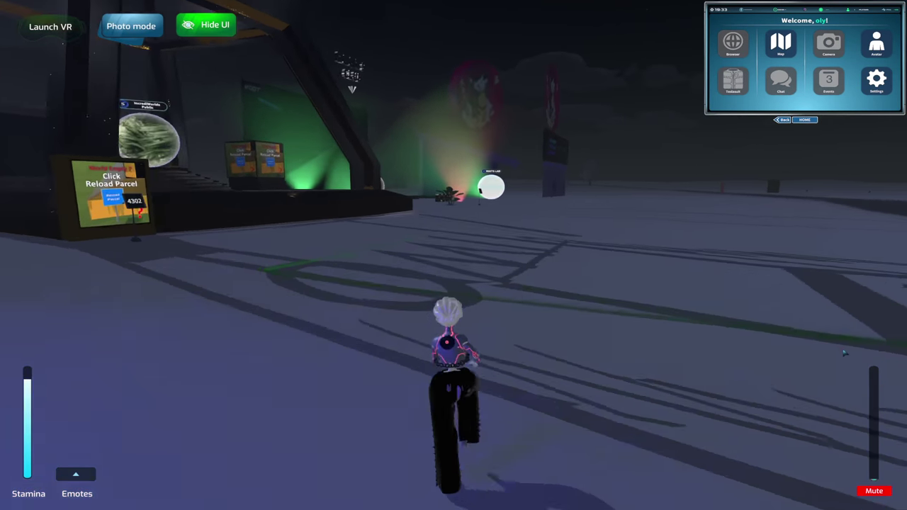
key("w")
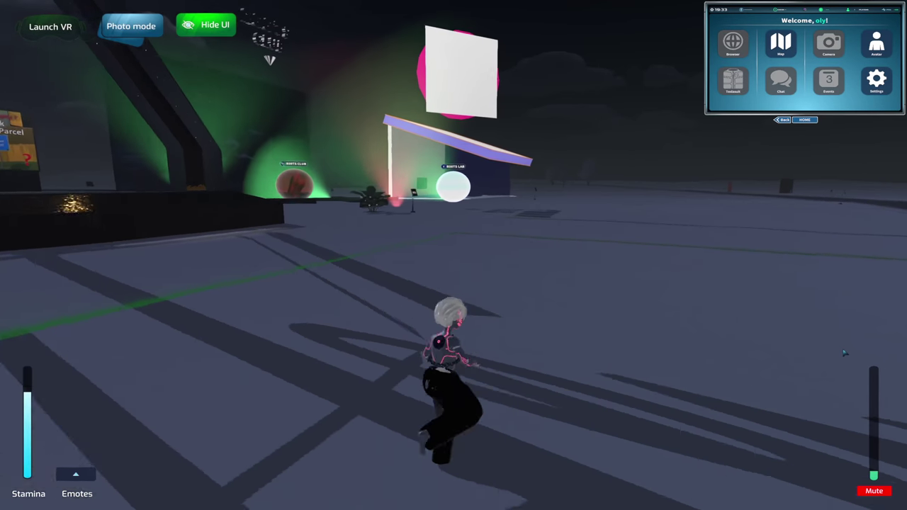
key("w")
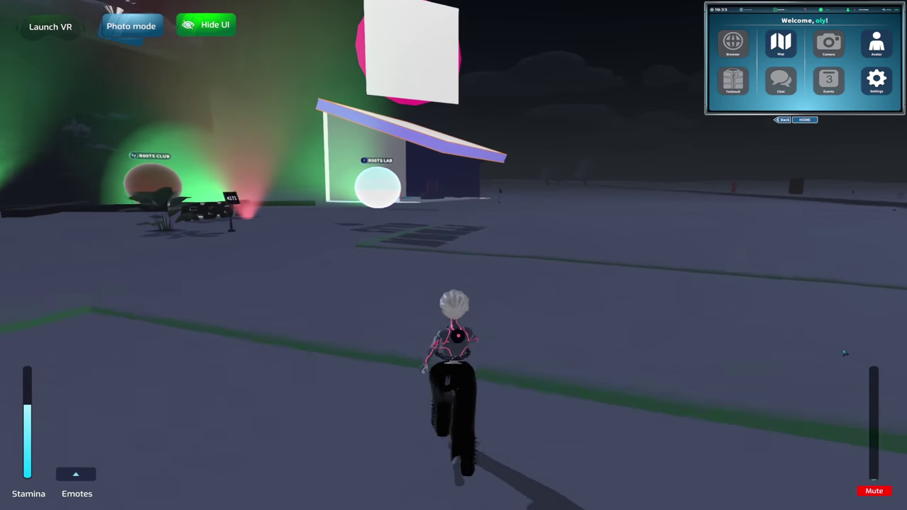
key("w")
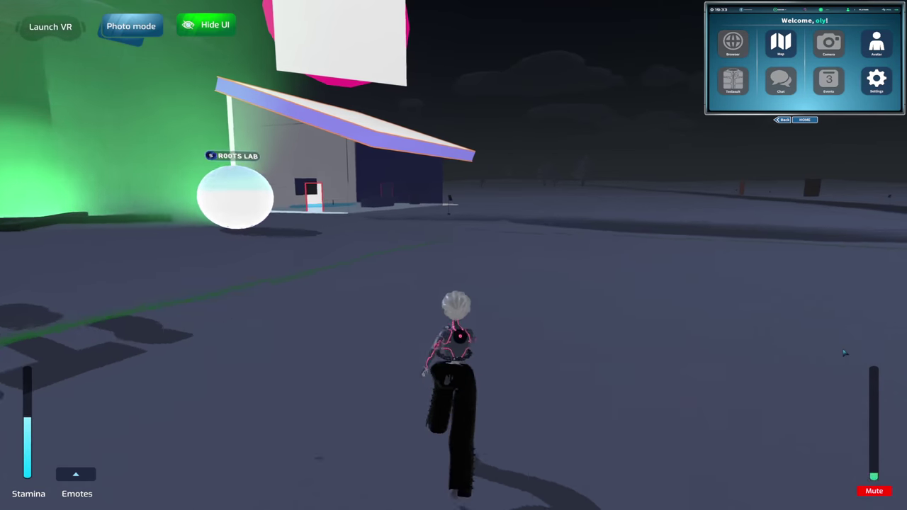
key("w")
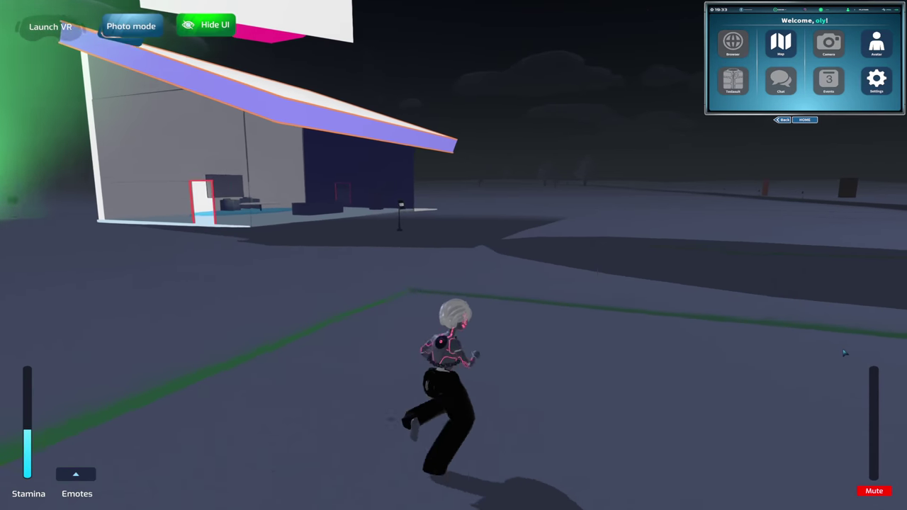
key("w")
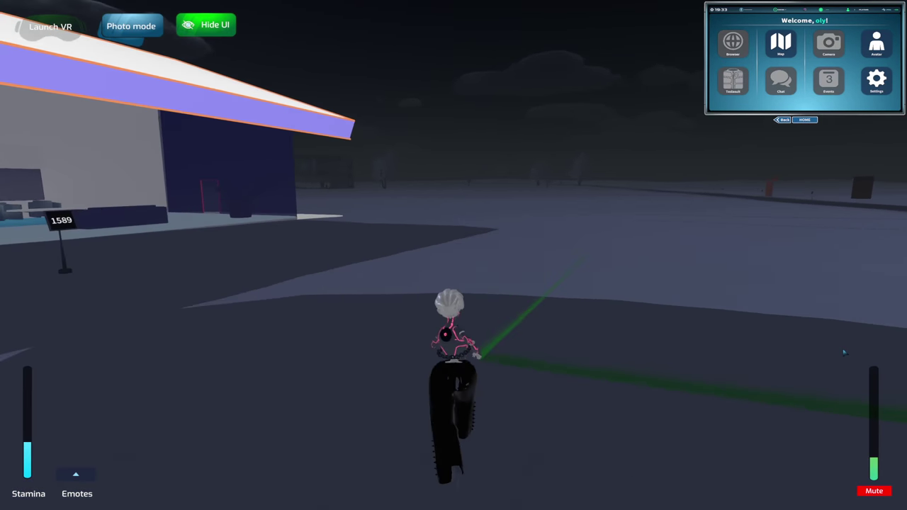
key("w")
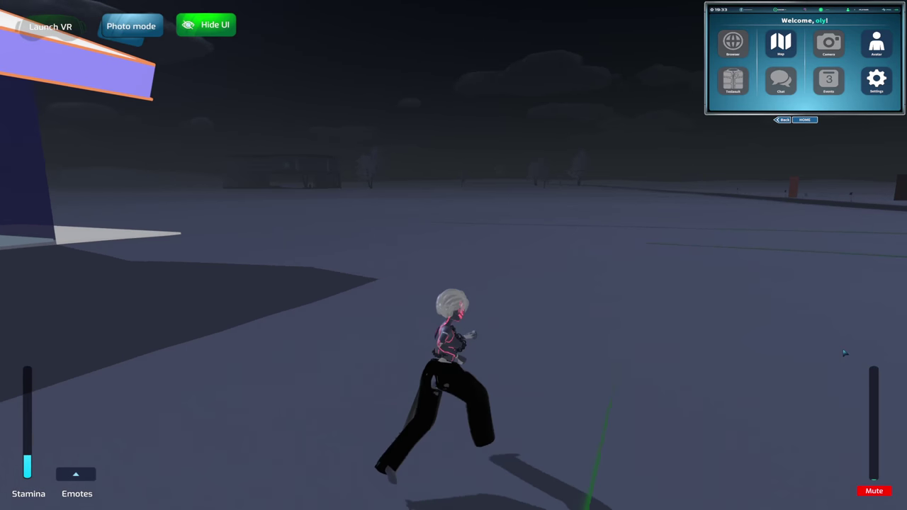
key("w")
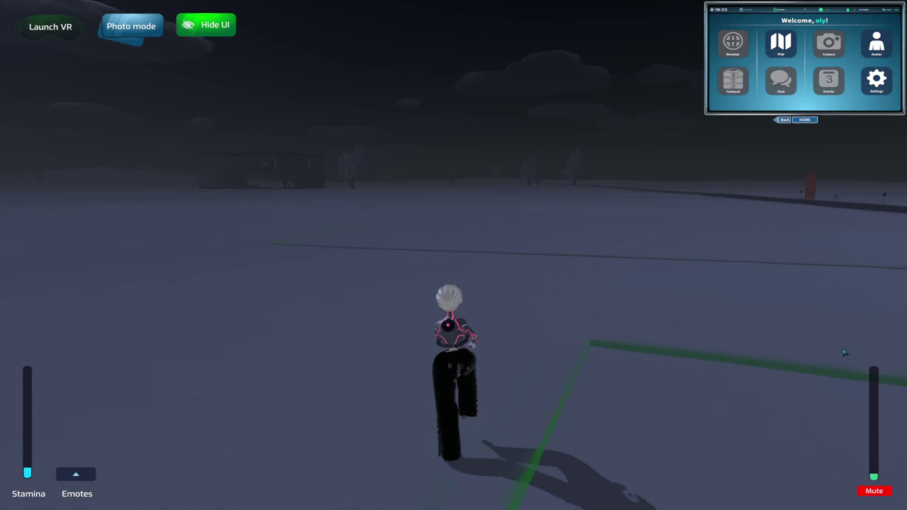
key("w")
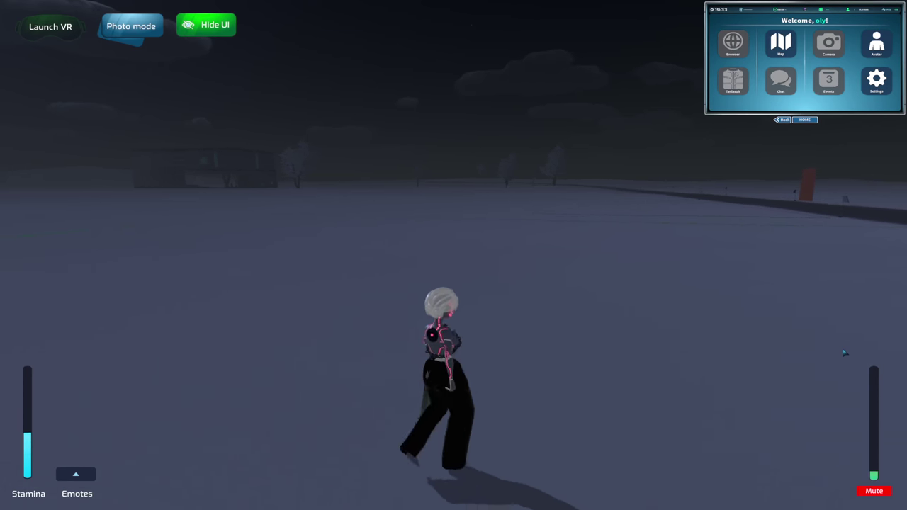
- Turn the avatar around, walk up to the road and swing left past the 26 and 2318 signs
key("d")
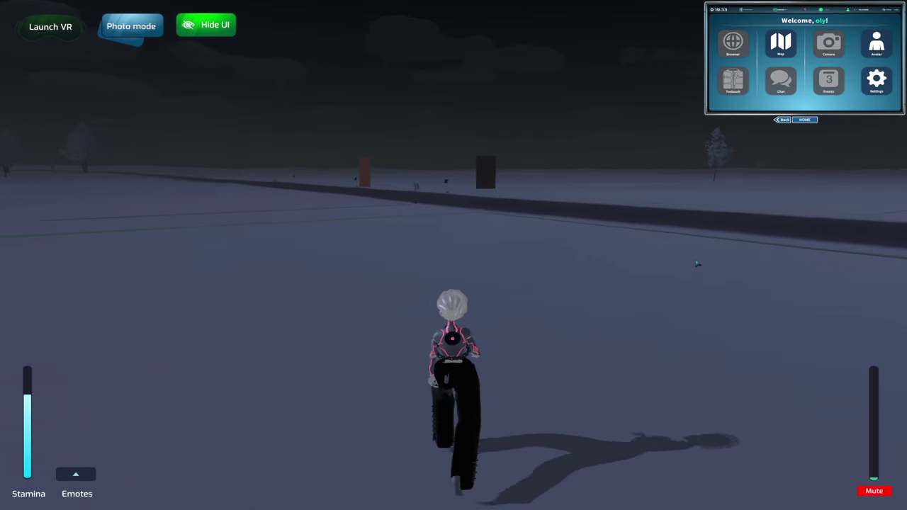
key("w")
left_click_drag(658, 300, 644, 278)
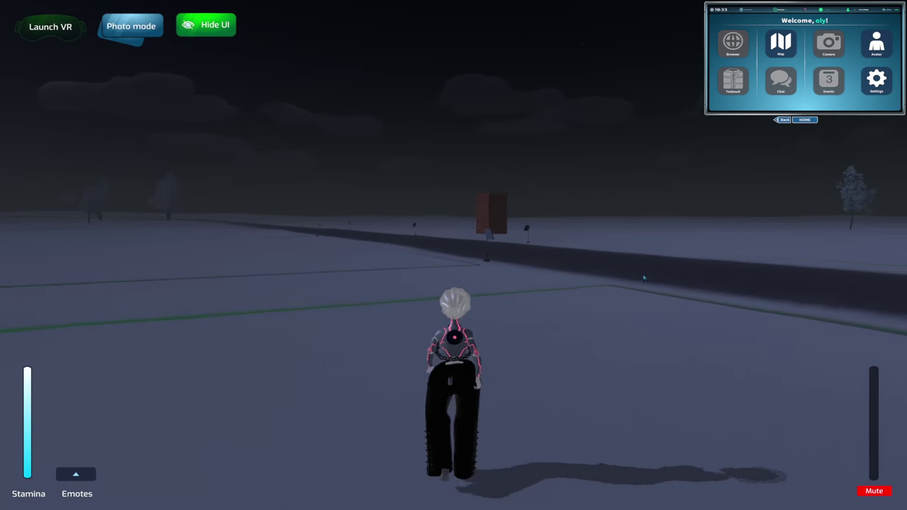
key("w")
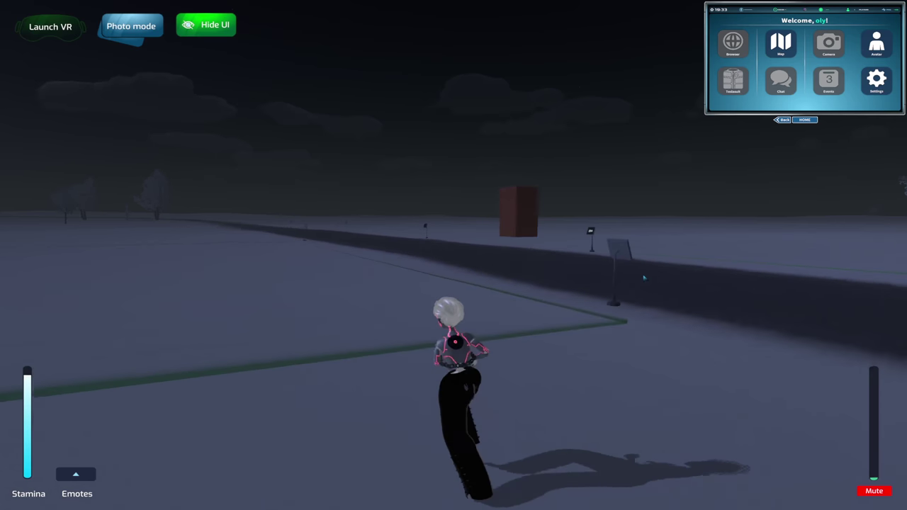
key("a")
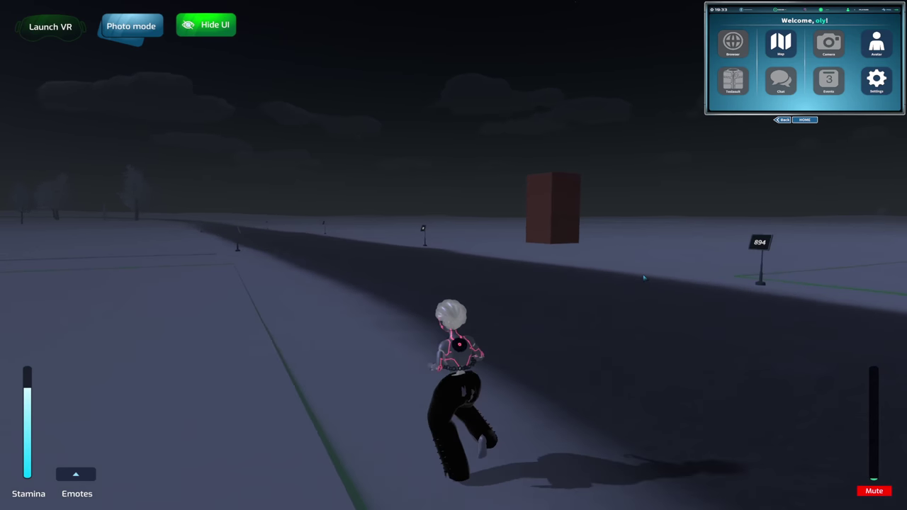
key("a")
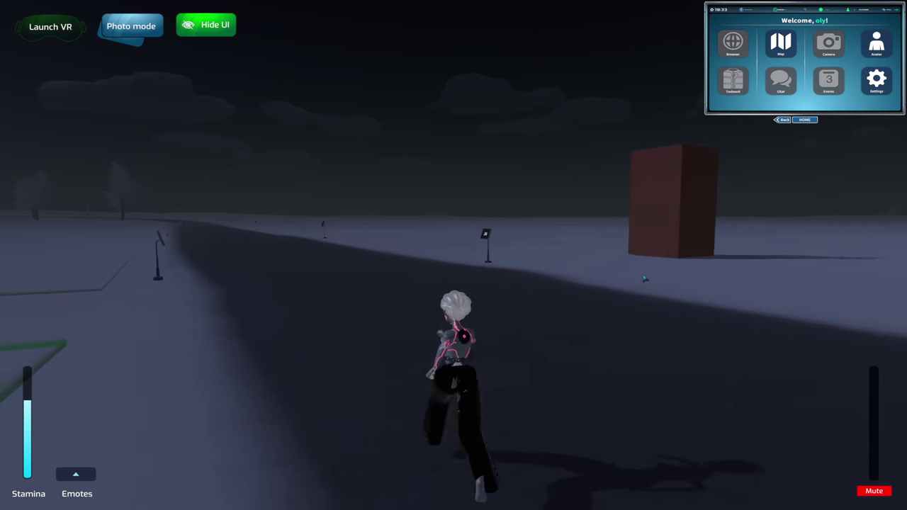
key("a")
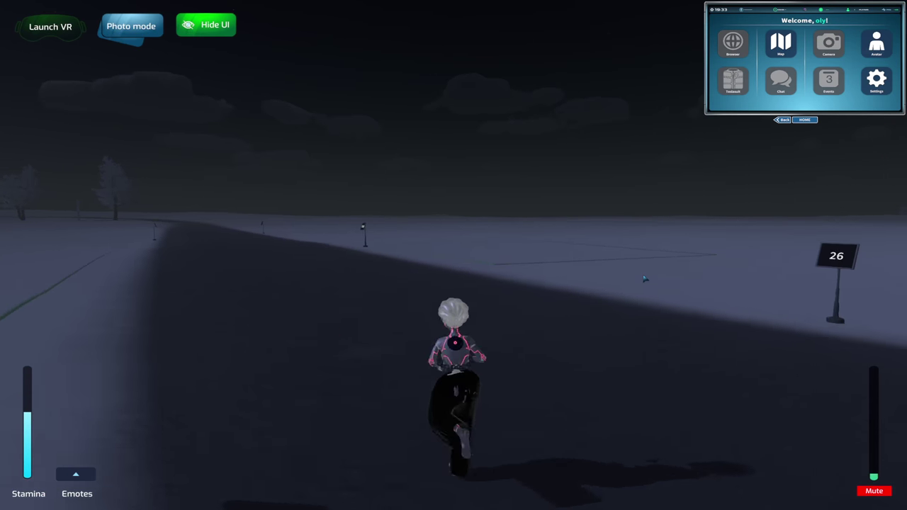
key("a")
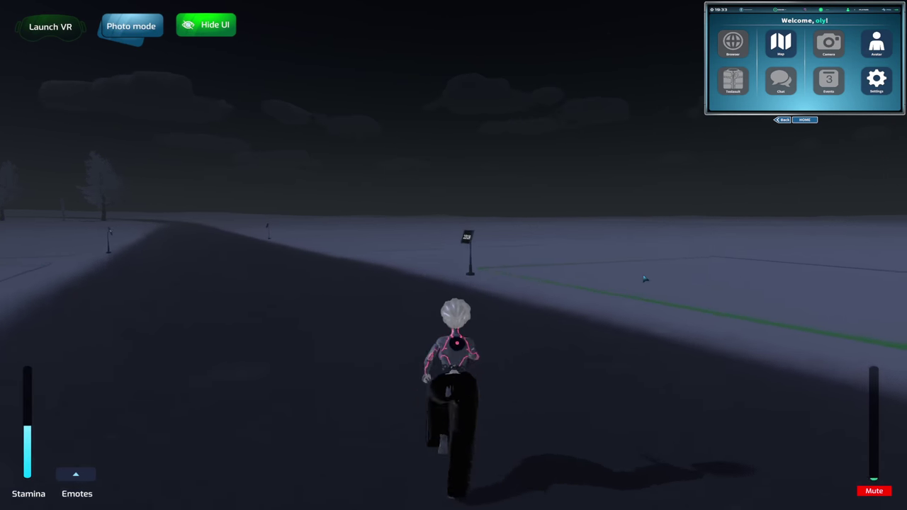
key("a")
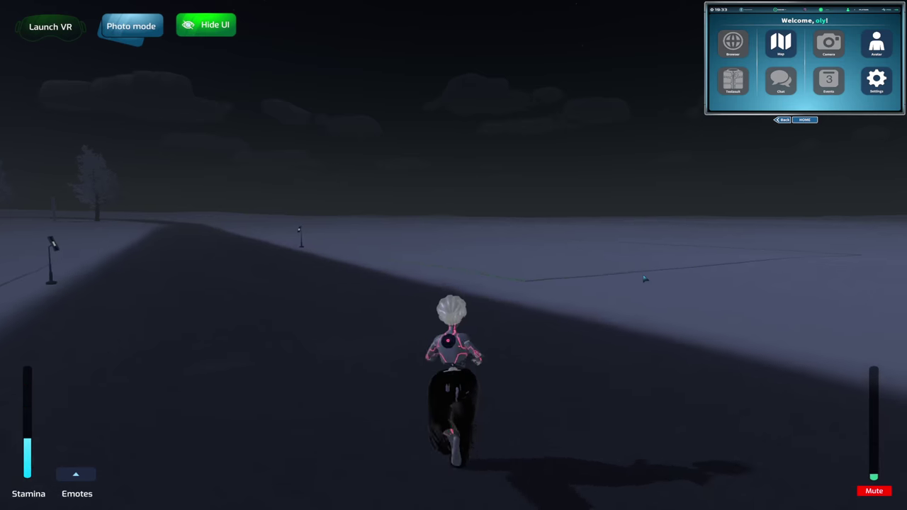
key("a")
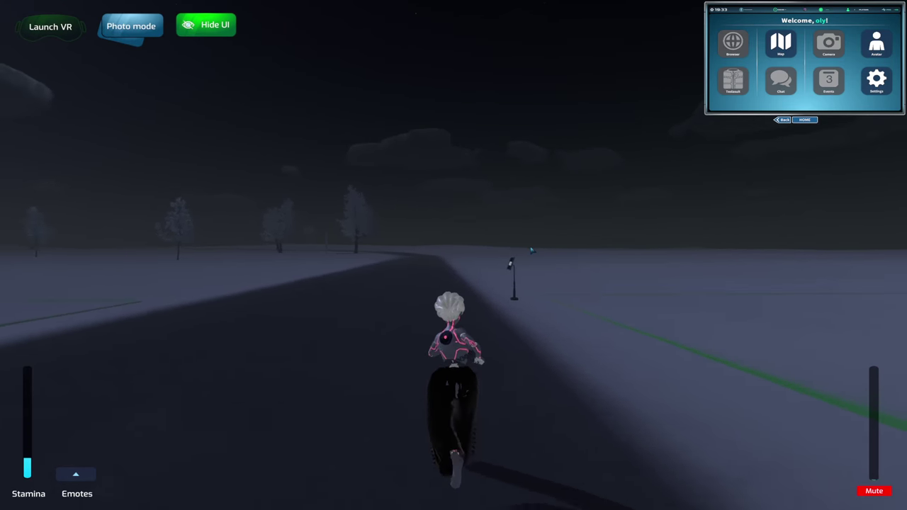
- Run the avatar down the snowy road past the trees and lamp posts
key("w")
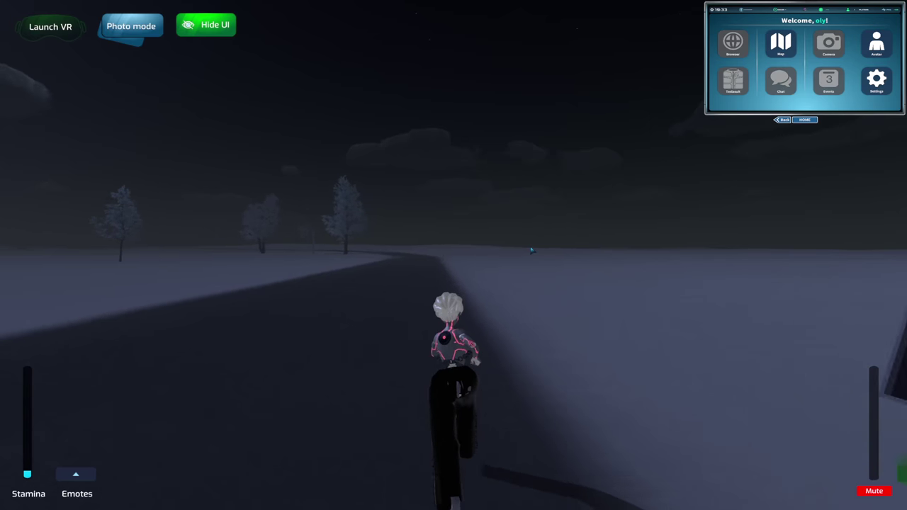
key("a")
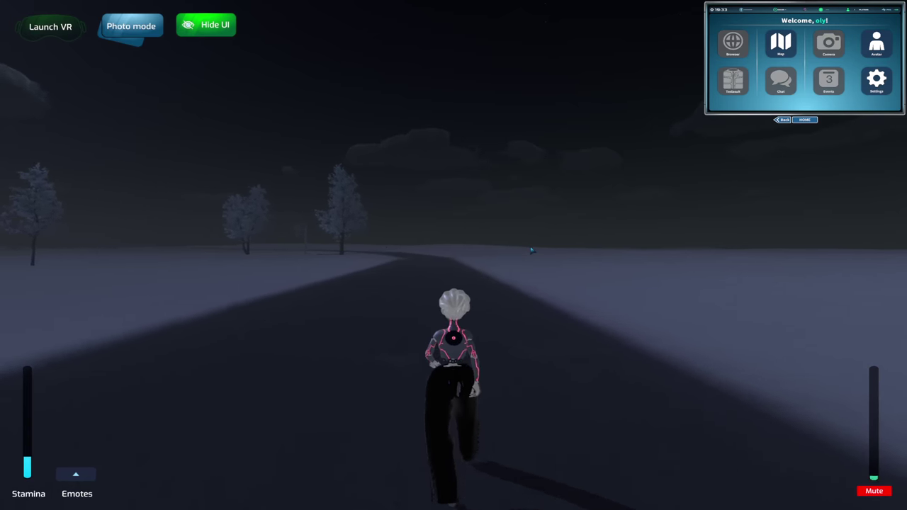
key("a")
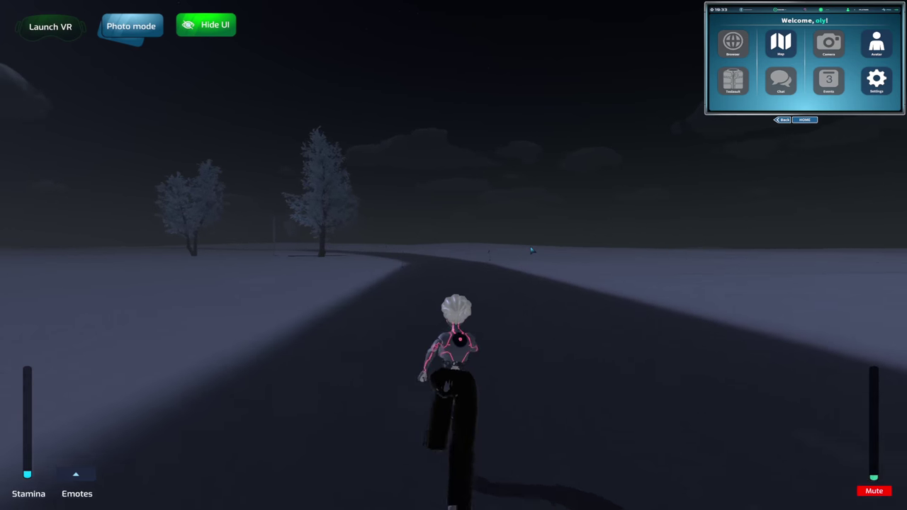
key("w")
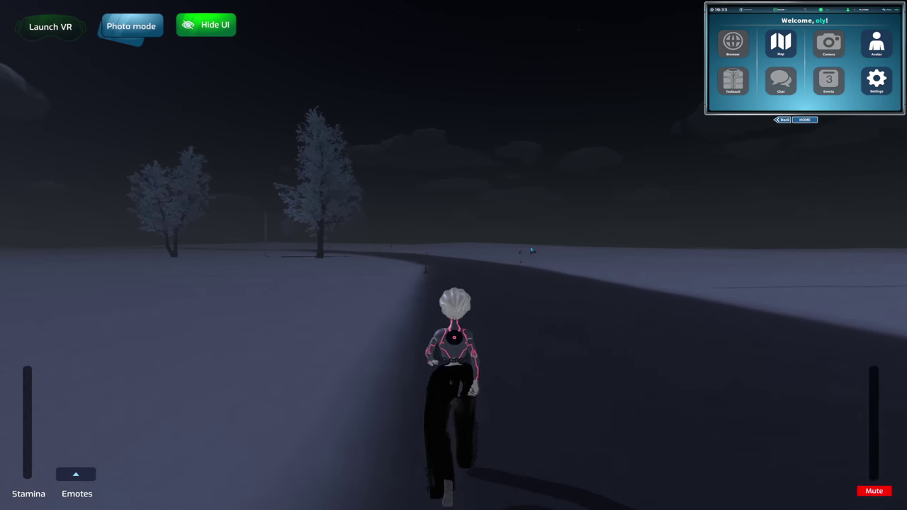
key("w")
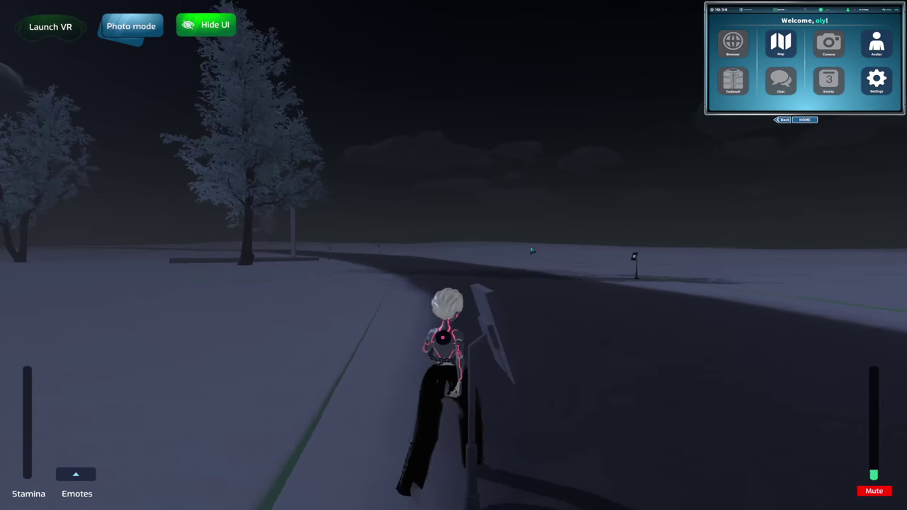
key("w")
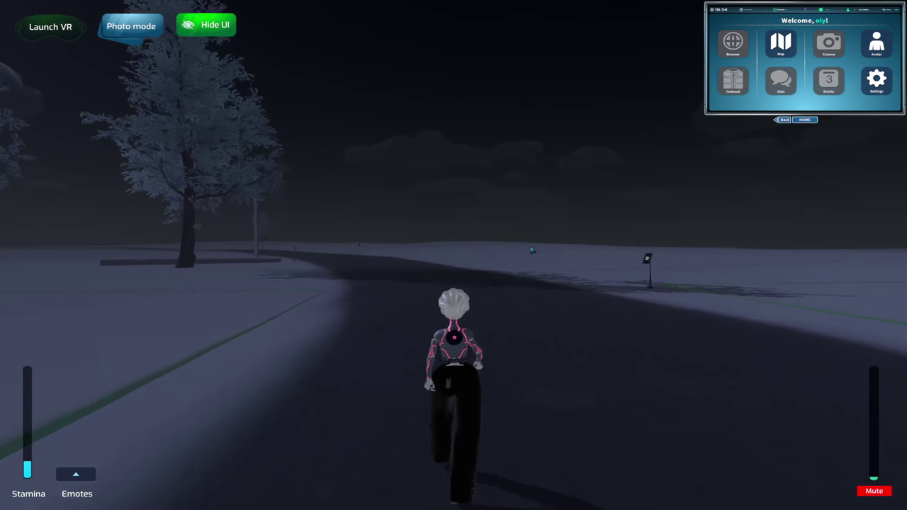
key("w")
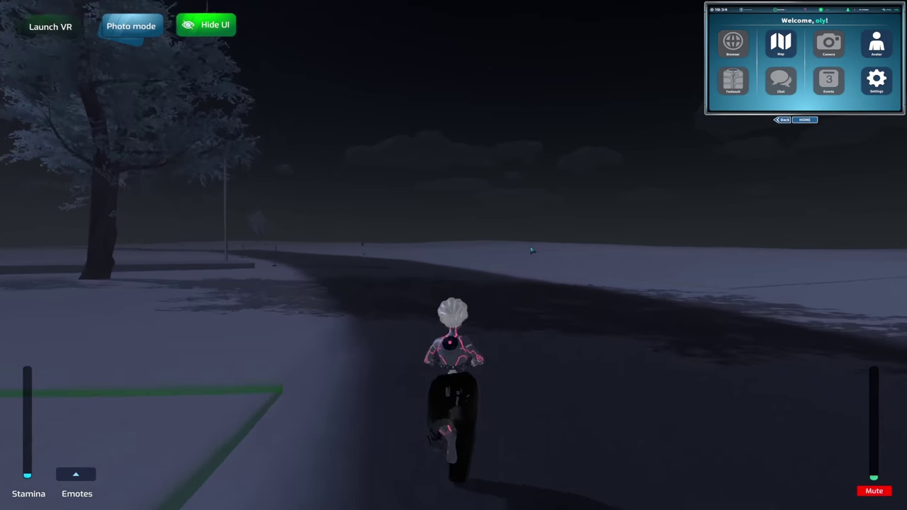
key("w")
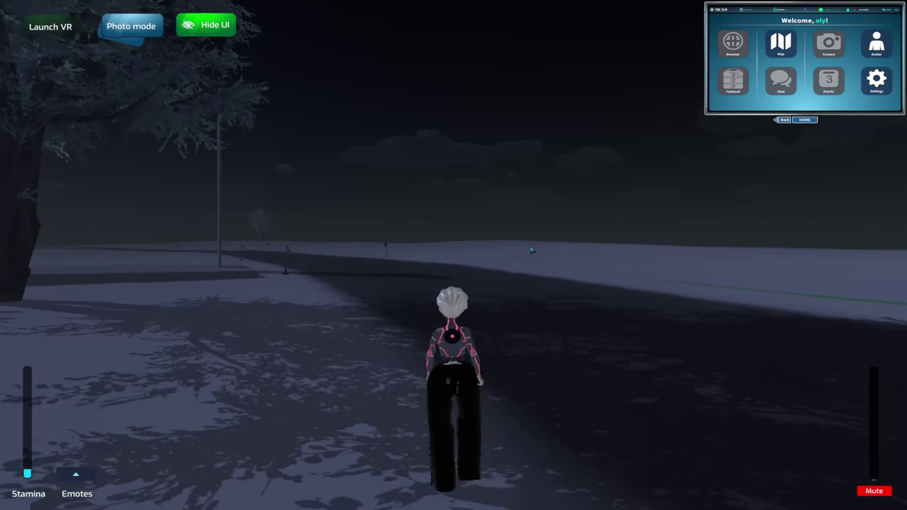
key("w")
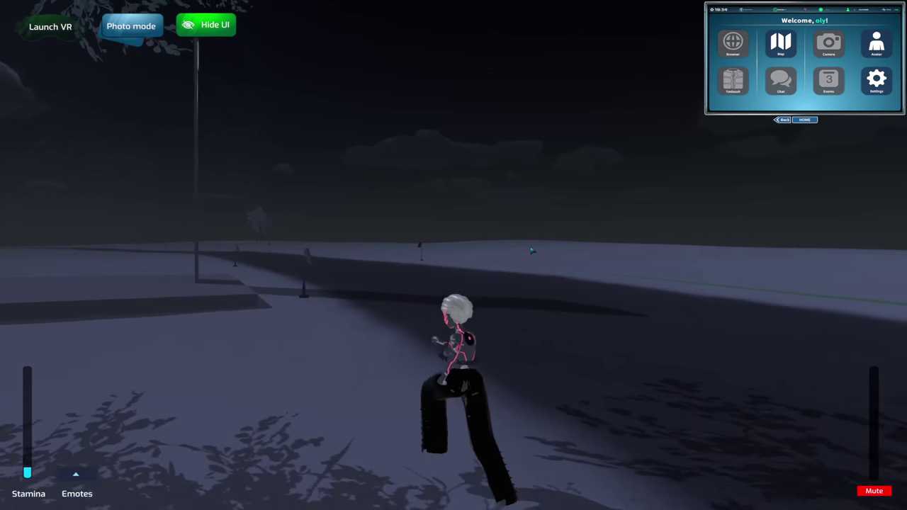
key("w")
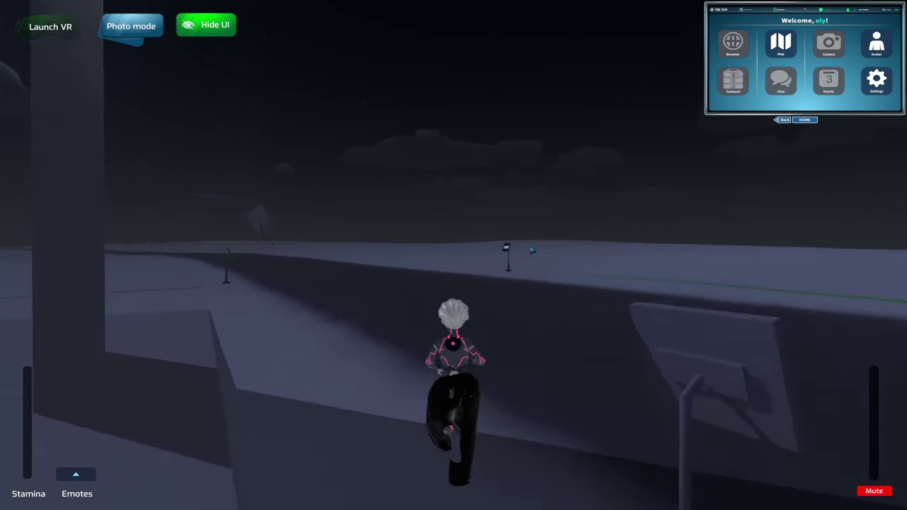
key("w")
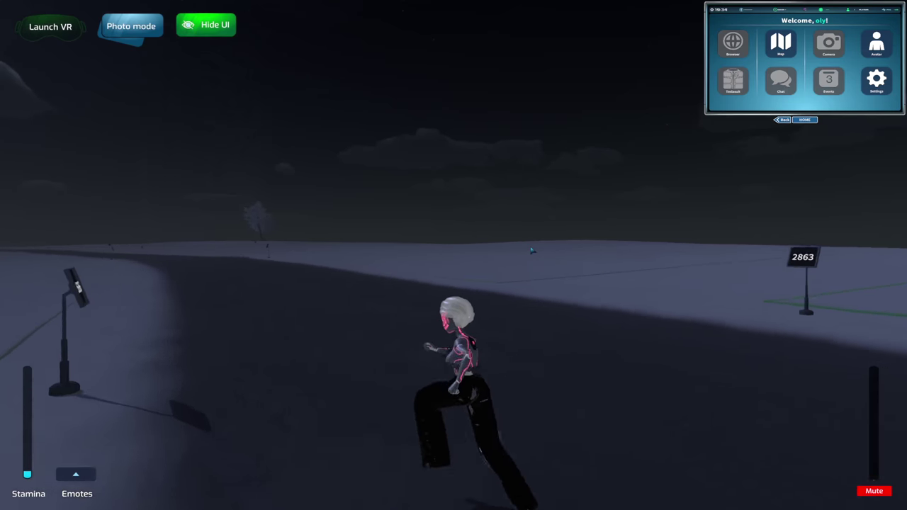
key("w")
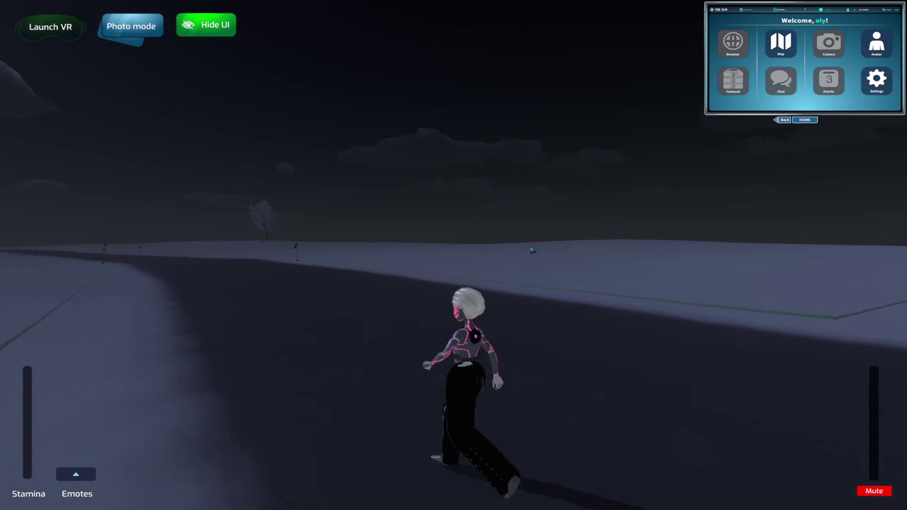
key("w")
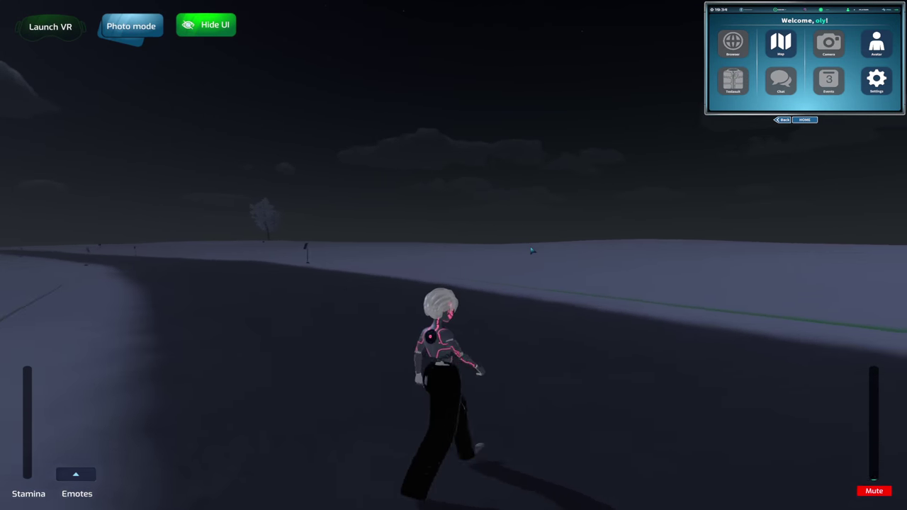